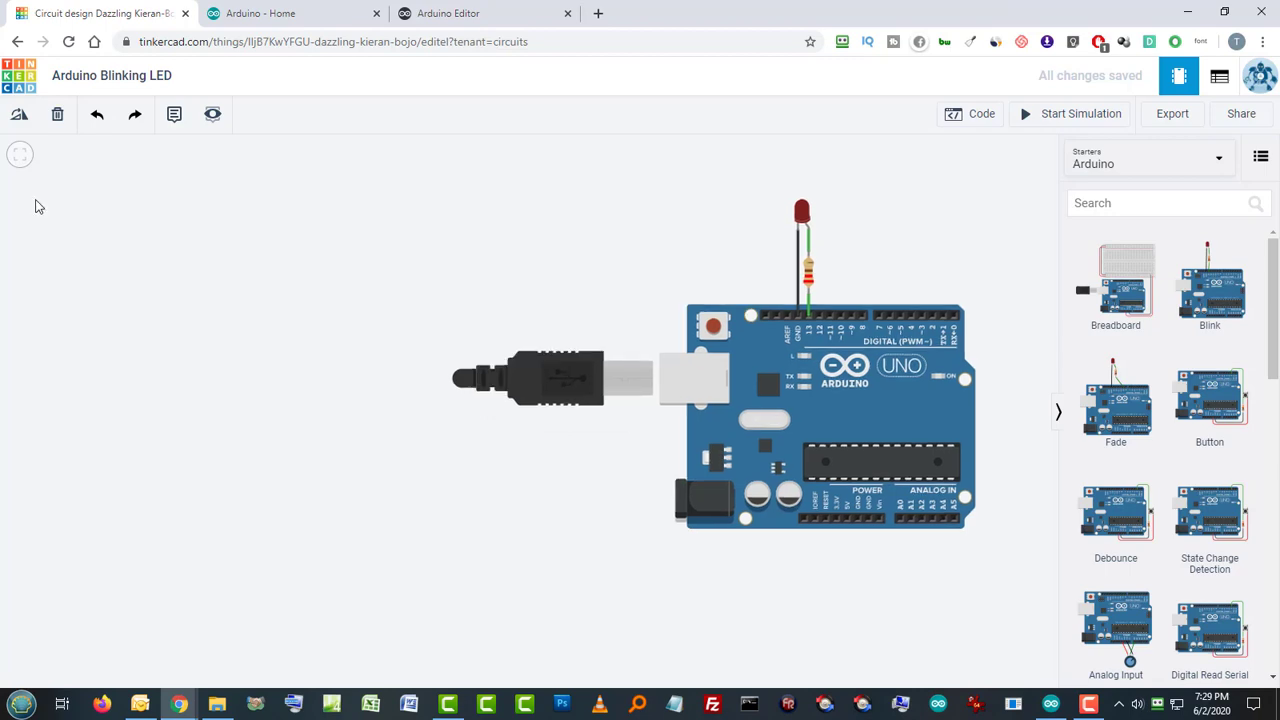
Delete the whole existing blinking LED circuit, including the Arduino board, from the workspace
{"action": "left_click", "coordinate": [260, 13]}
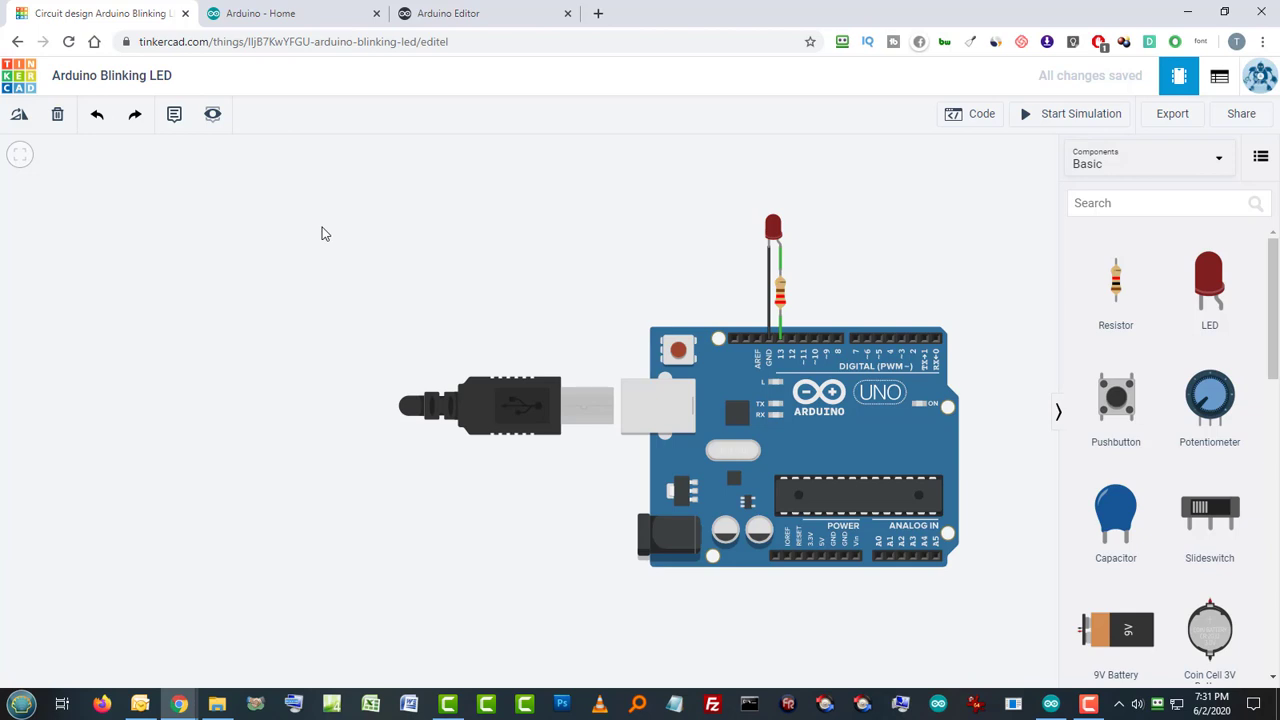
{"action": "left_click_drag", "start_coordinate": [324, 232], "coordinate": [1029, 640]}
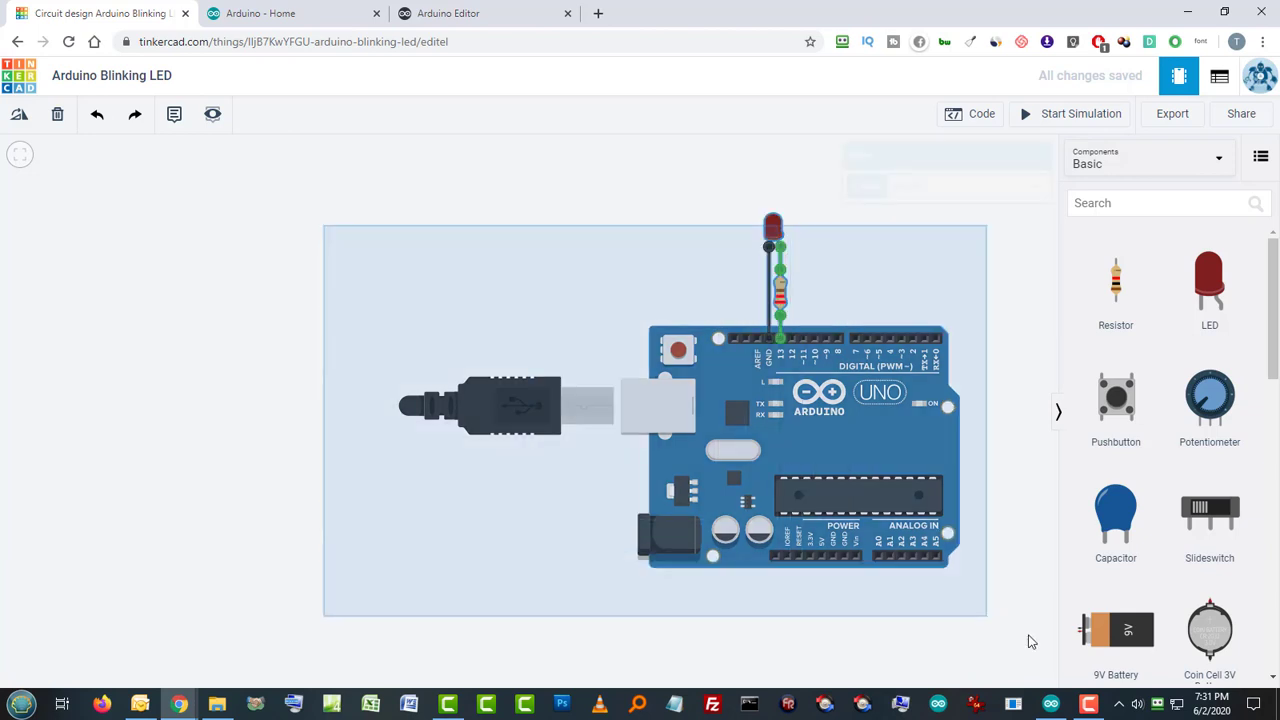
{"action": "key", "text": "Delete"}
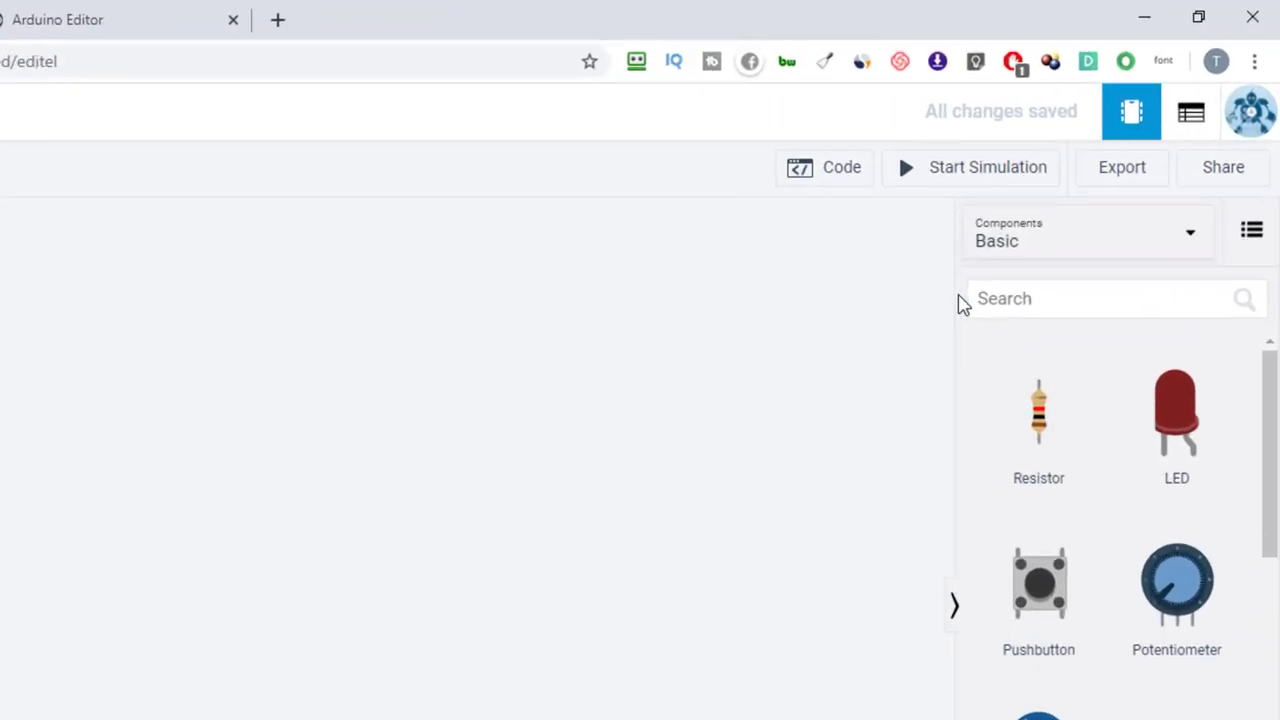
Switch the component library to the Arduino starters and place the Blink starter circuit in the workspace
{"action": "left_click", "coordinate": [1073, 257]}
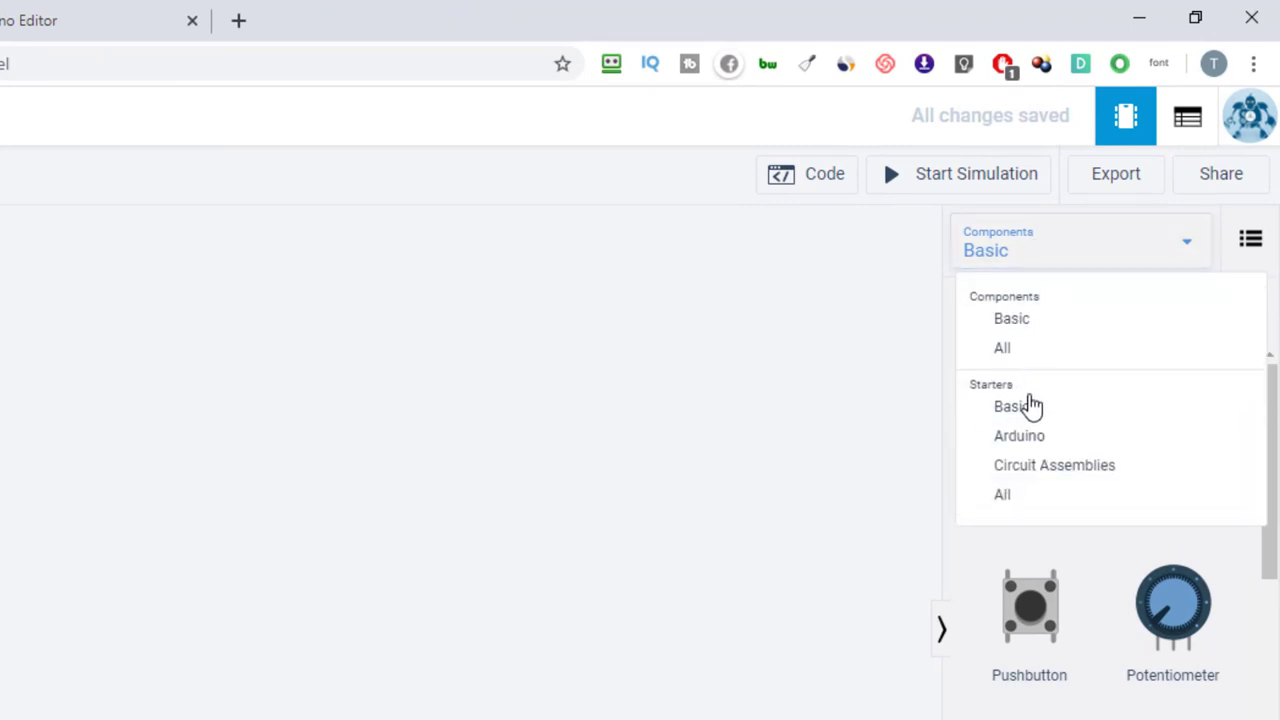
{"action": "left_click", "coordinate": [1028, 437]}
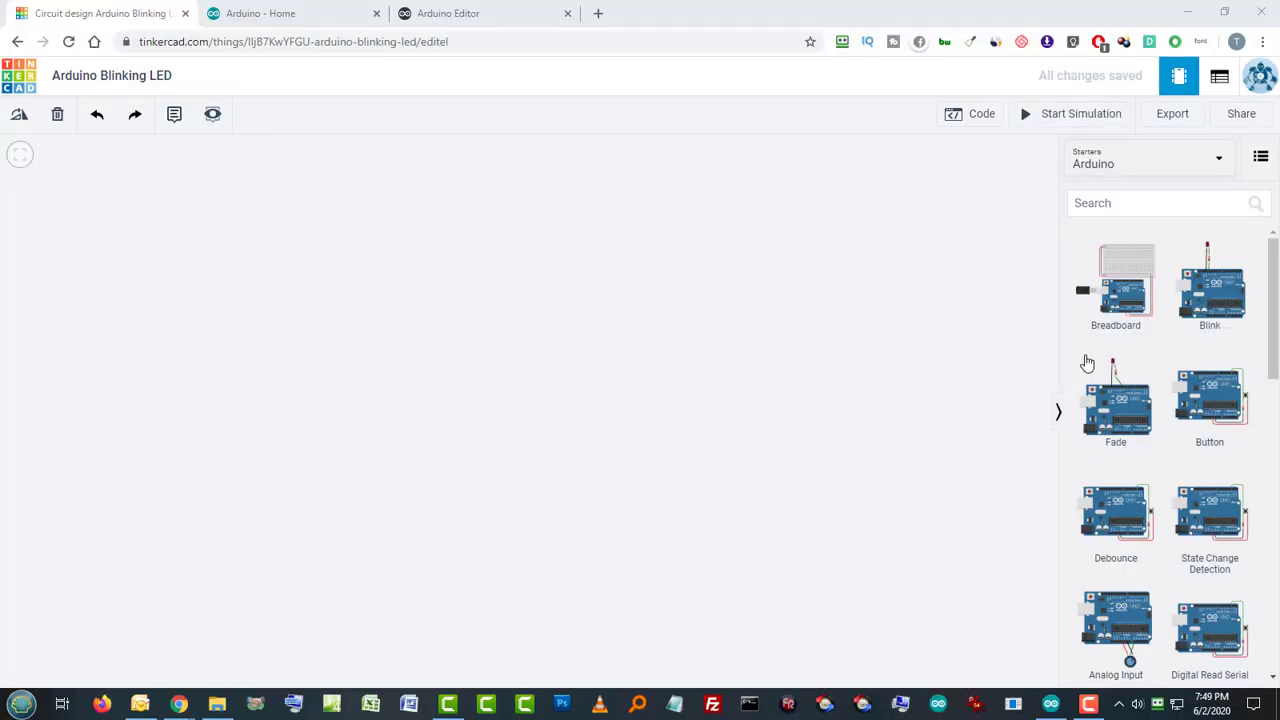
{"action": "left_click", "coordinate": [810, 350]}
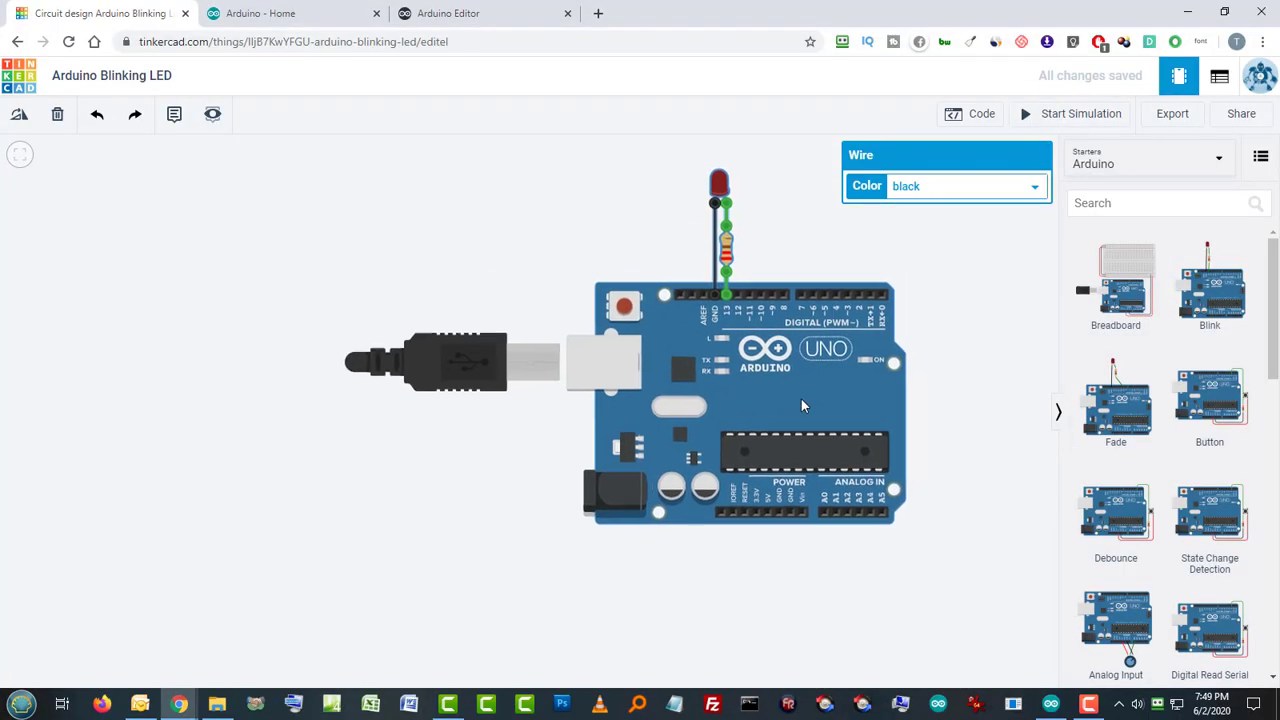
{"action": "left_click", "coordinate": [926, 426]}
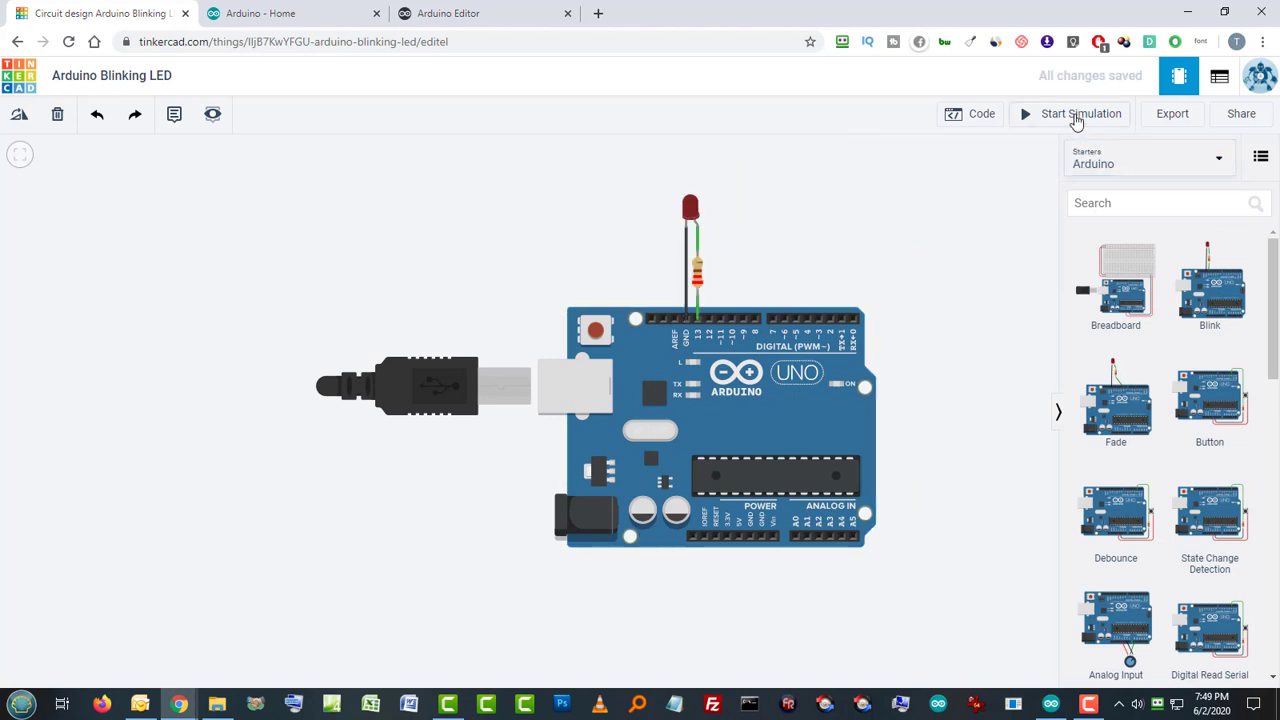
Run the simulation of the Blink circuit to watch both the external and built-in LEDs, and stop it
{"action": "left_click", "coordinate": [1076, 116]}
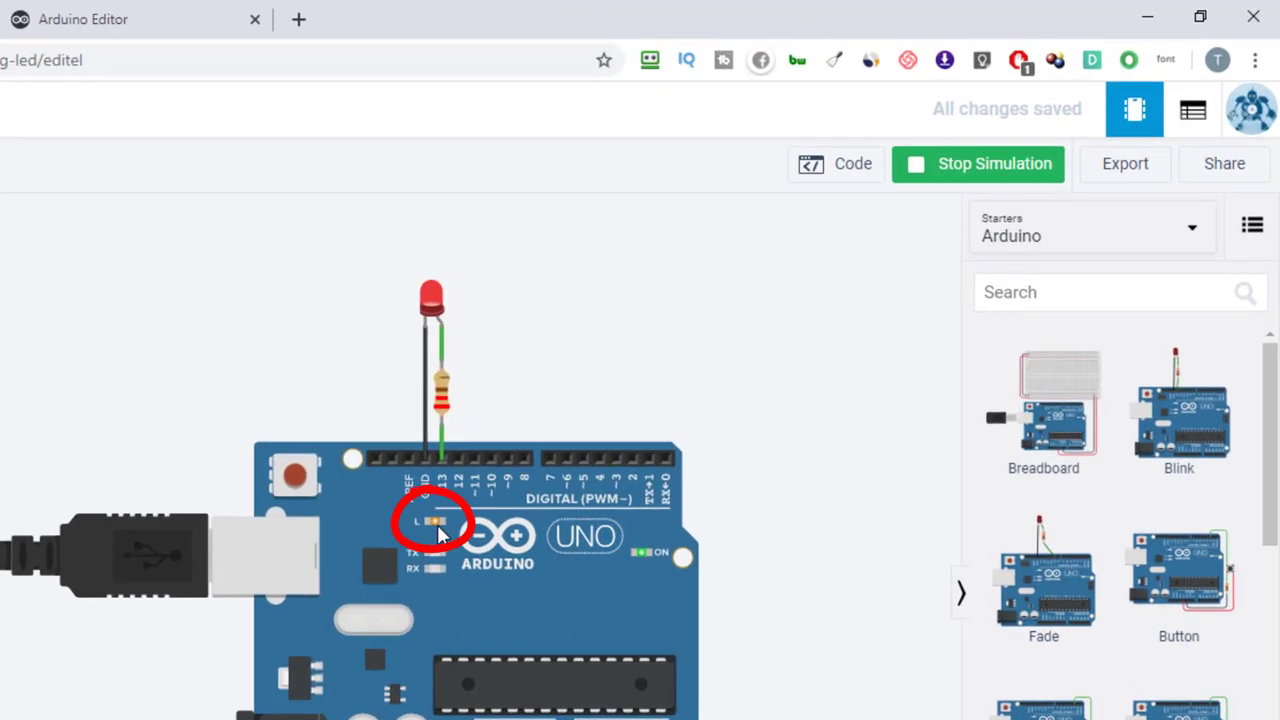
{"action": "left_click", "coordinate": [983, 168]}
Remove the external LED, resistor and their wires from the Arduino Uno, and simulate the bare board
{"action": "left_click_drag", "start_coordinate": [378, 340], "coordinate": [509, 394]}
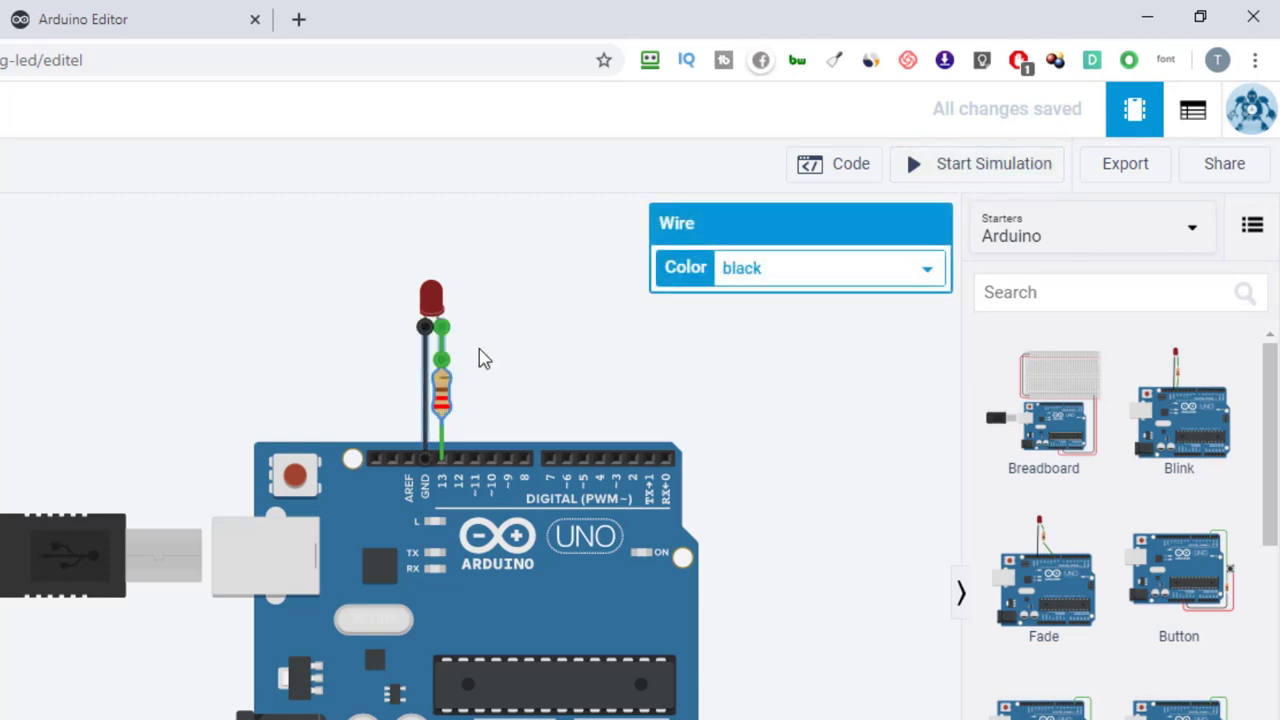
{"action": "key", "text": "Delete"}
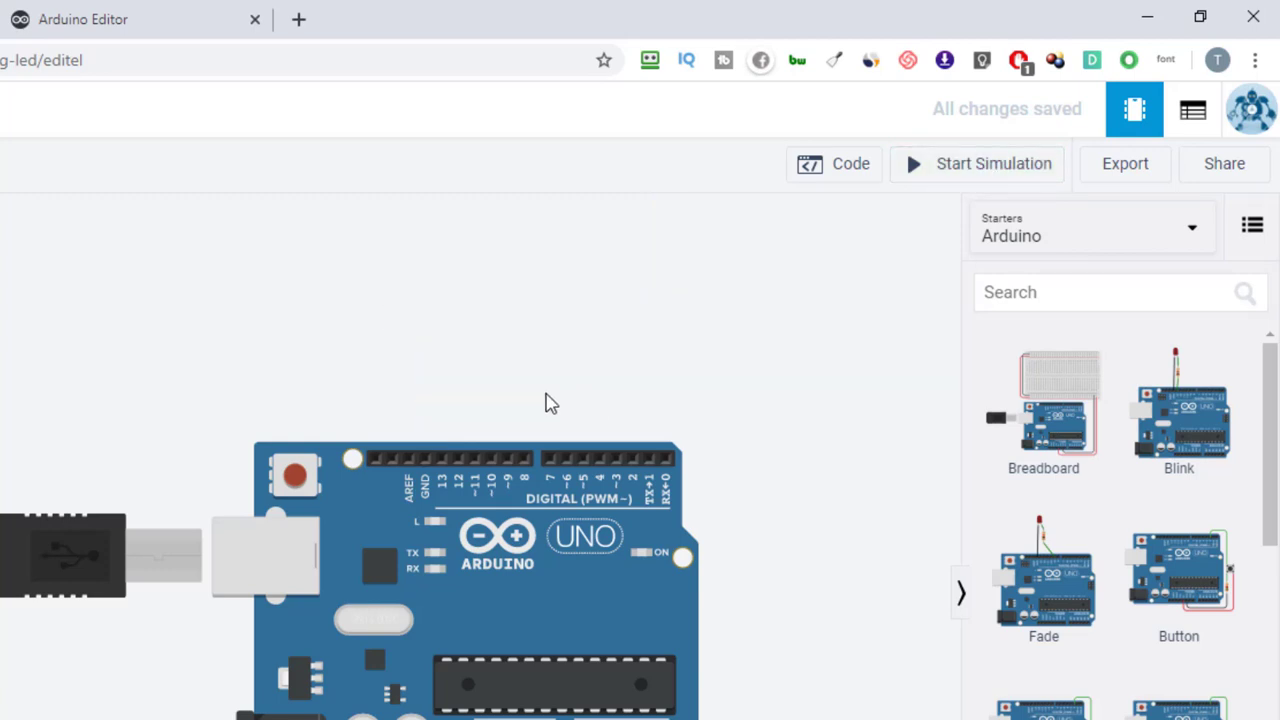
{"action": "left_click", "coordinate": [960, 170]}
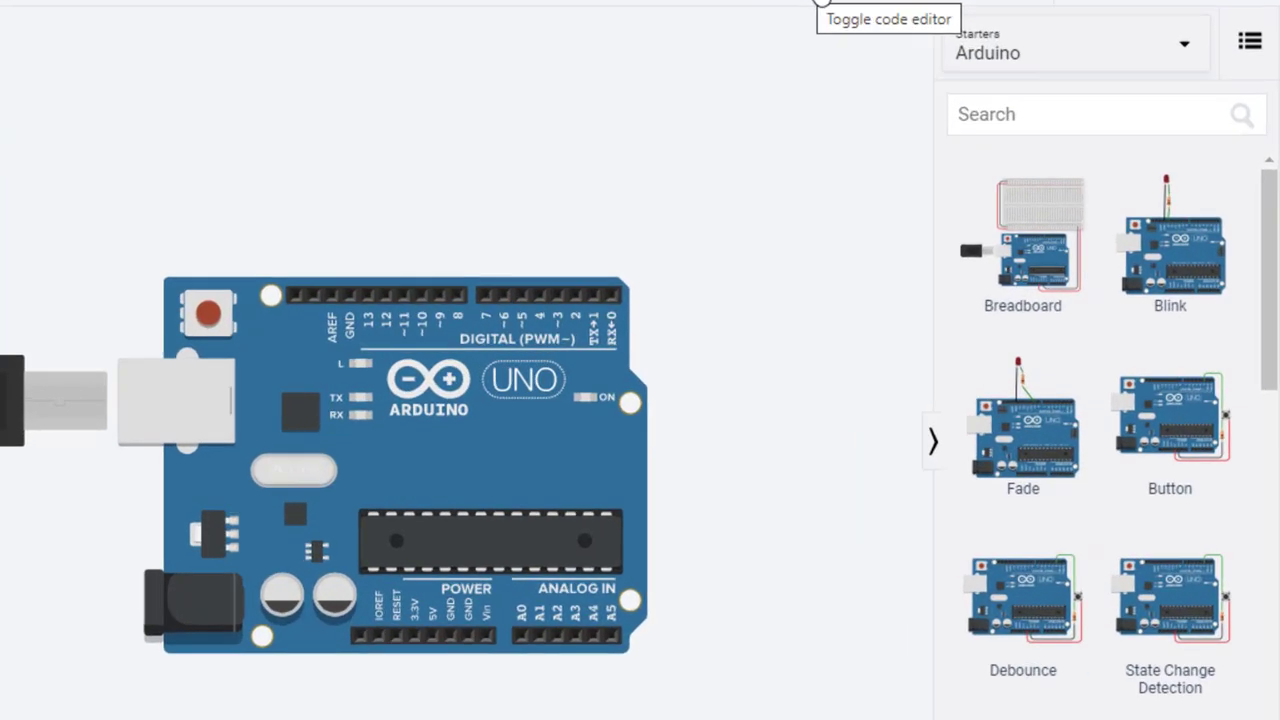
Review the bare board's program in the Blocks + Text and Blocks views, and close the code editor
{"action": "left_click", "coordinate": [982, 116]}
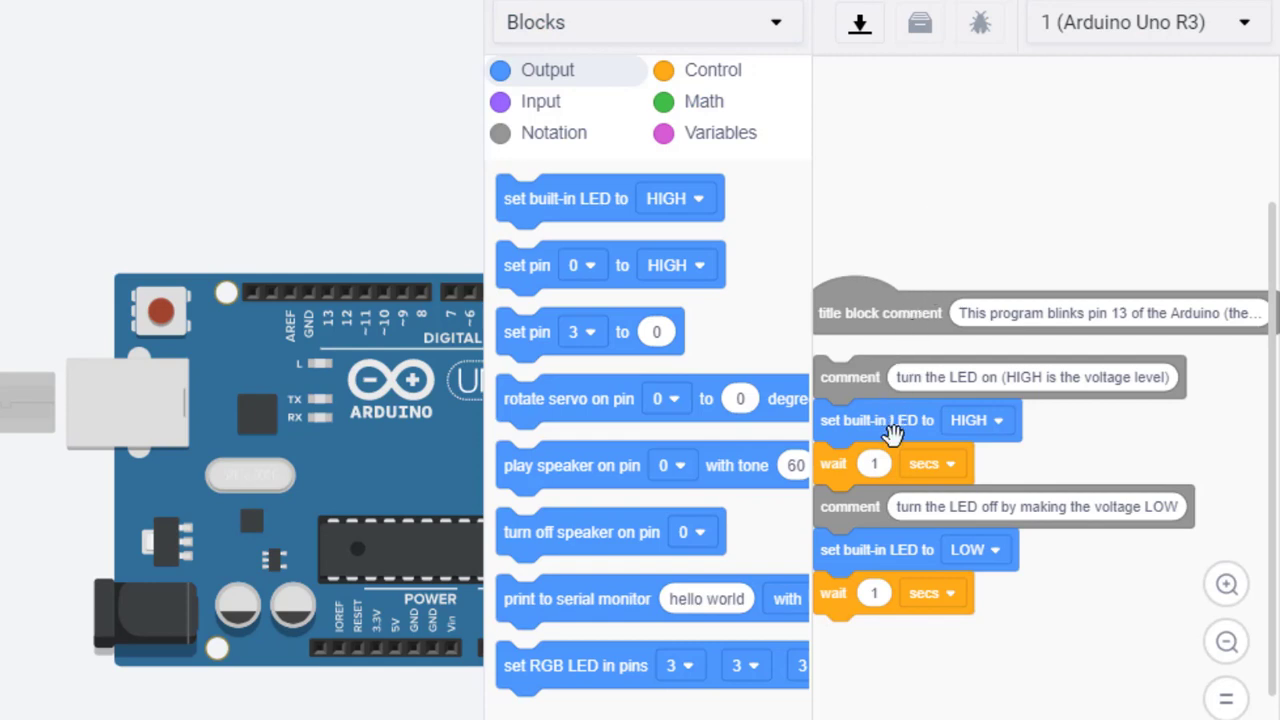
{"action": "left_click_drag", "start_coordinate": [583, 211], "coordinate": [983, 194]}
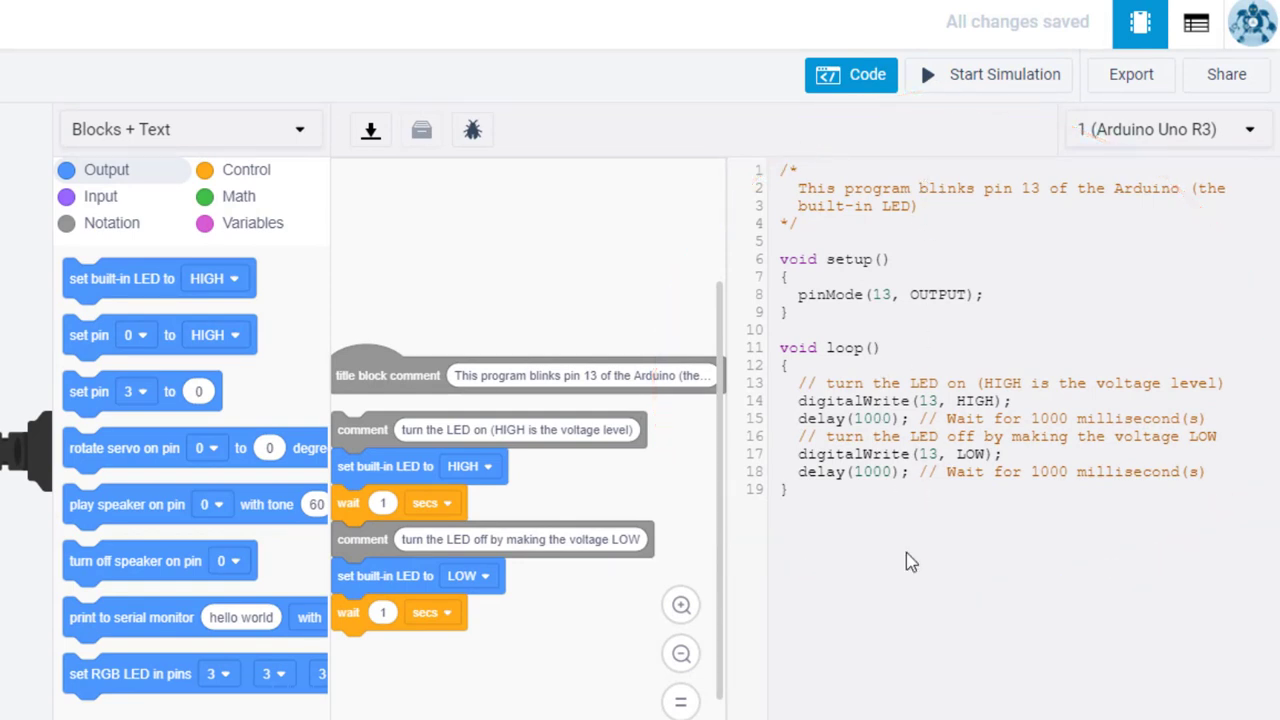
{"action": "left_click", "coordinate": [215, 136]}
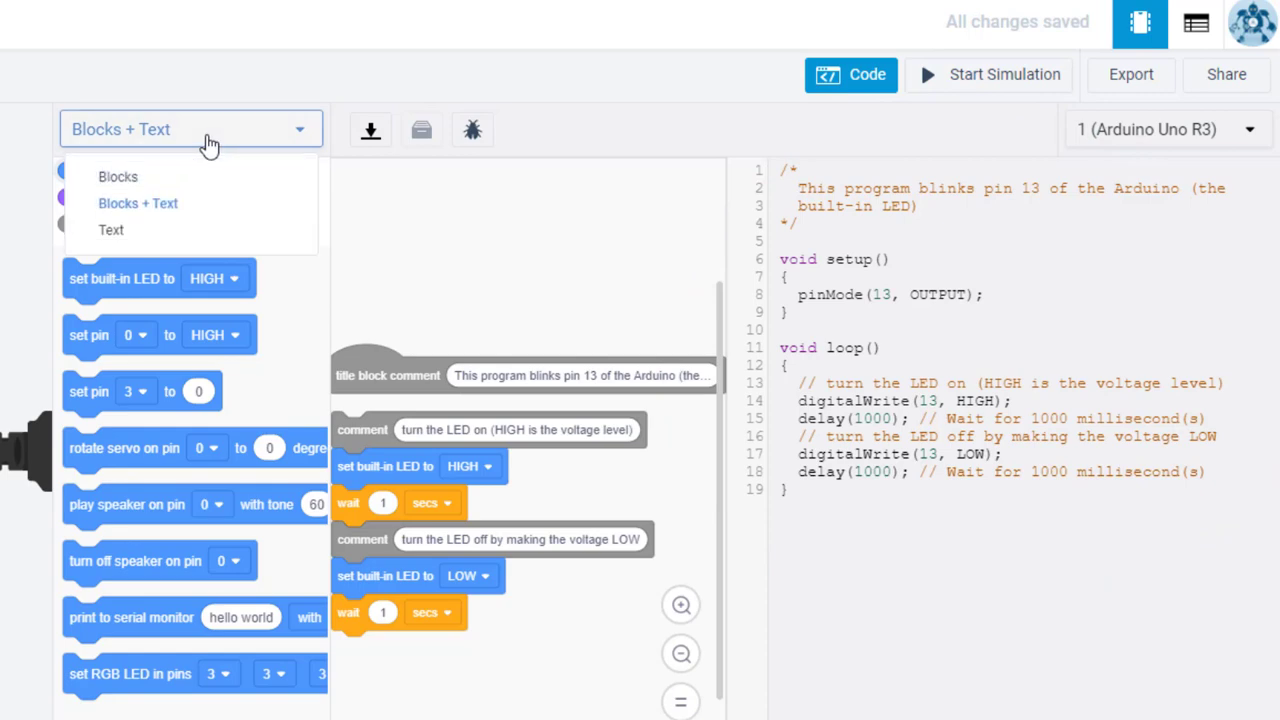
{"action": "left_click", "coordinate": [150, 180]}
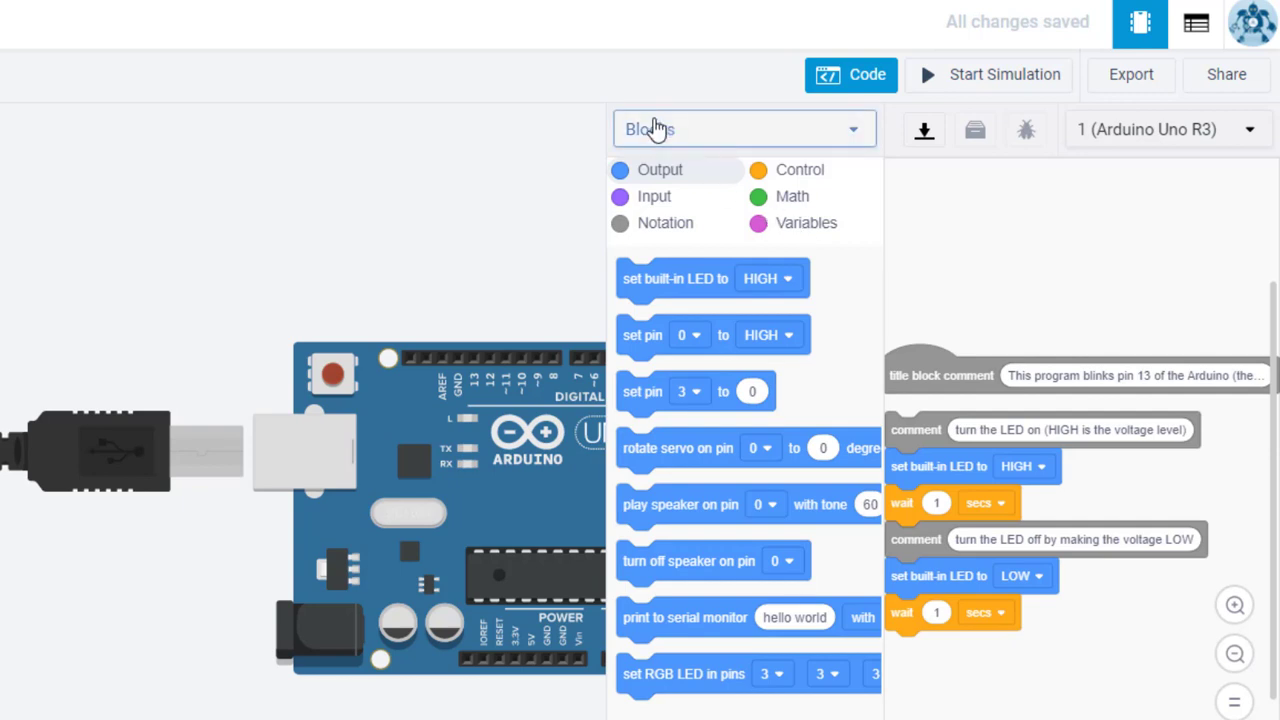
{"action": "left_click", "coordinate": [857, 77]}
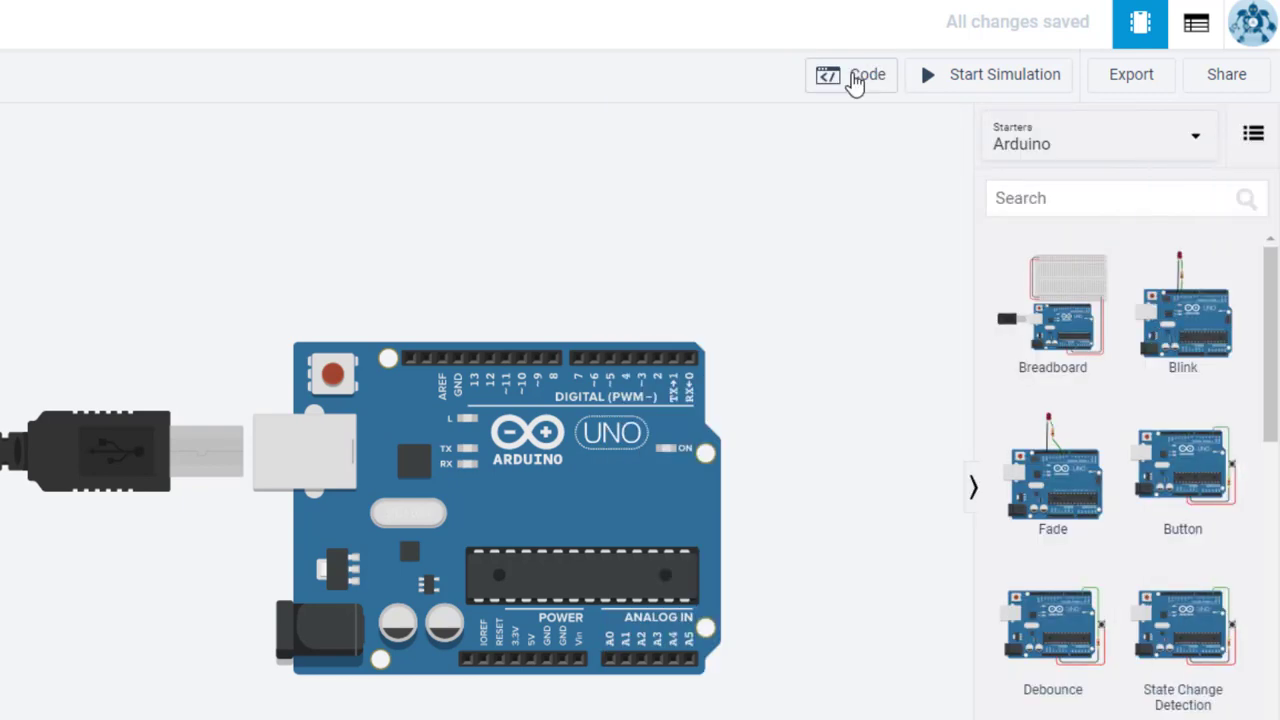
Simulate the bare Arduino Uno again to watch its built-in LED, and stop the simulation
{"action": "left_click", "coordinate": [980, 86]}
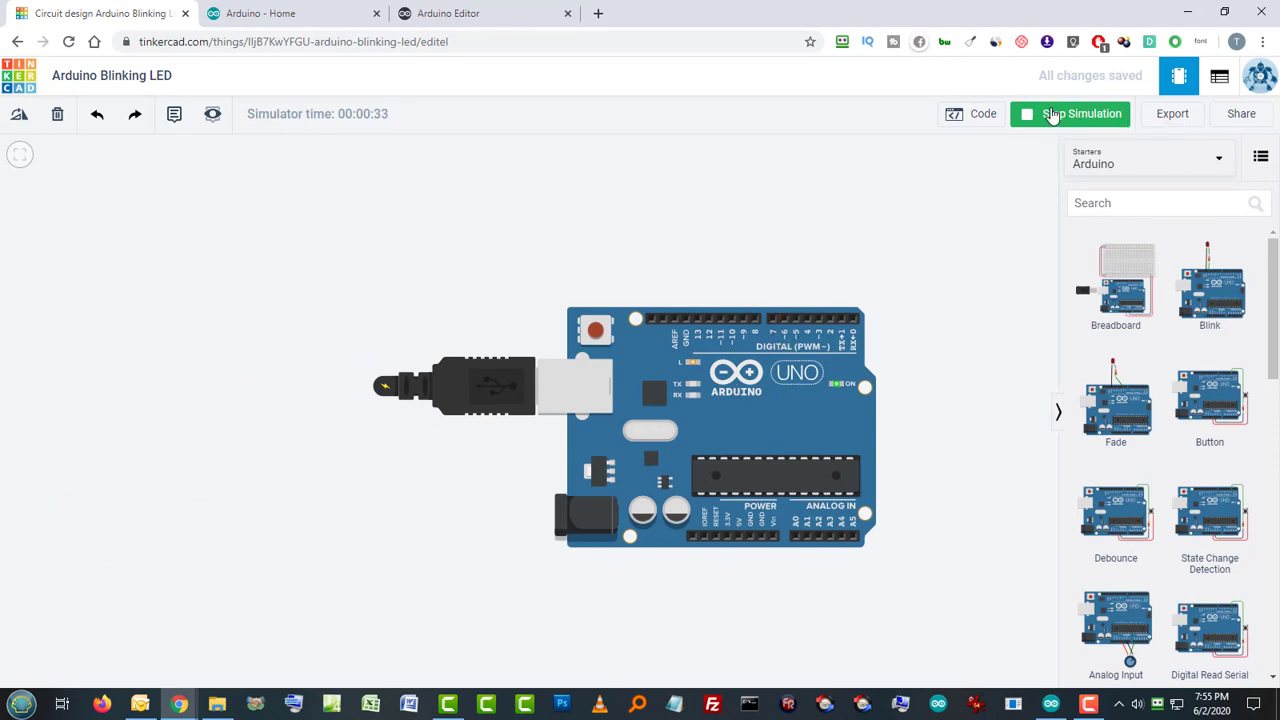
{"action": "left_click", "coordinate": [1052, 114]}
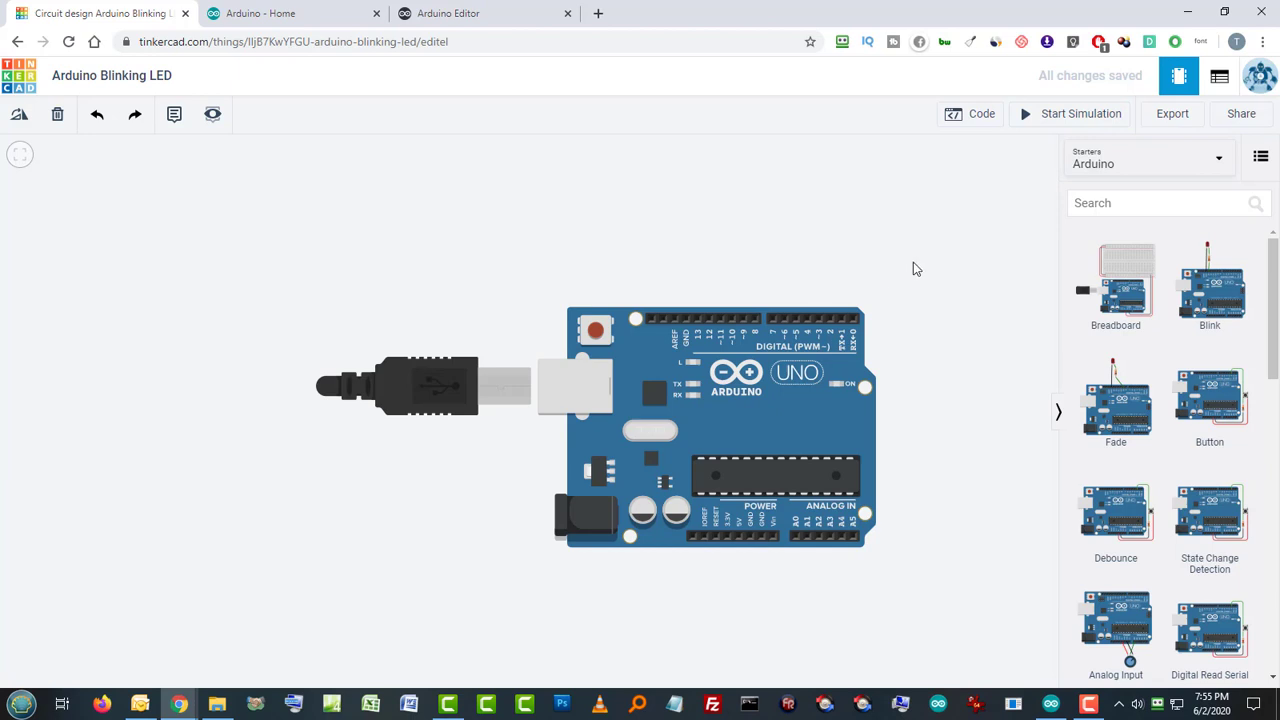
Delete the bare Arduino Uno along with its code and place a fresh Blink starter circuit
{"action": "left_click_drag", "start_coordinate": [948, 227], "coordinate": [294, 600]}
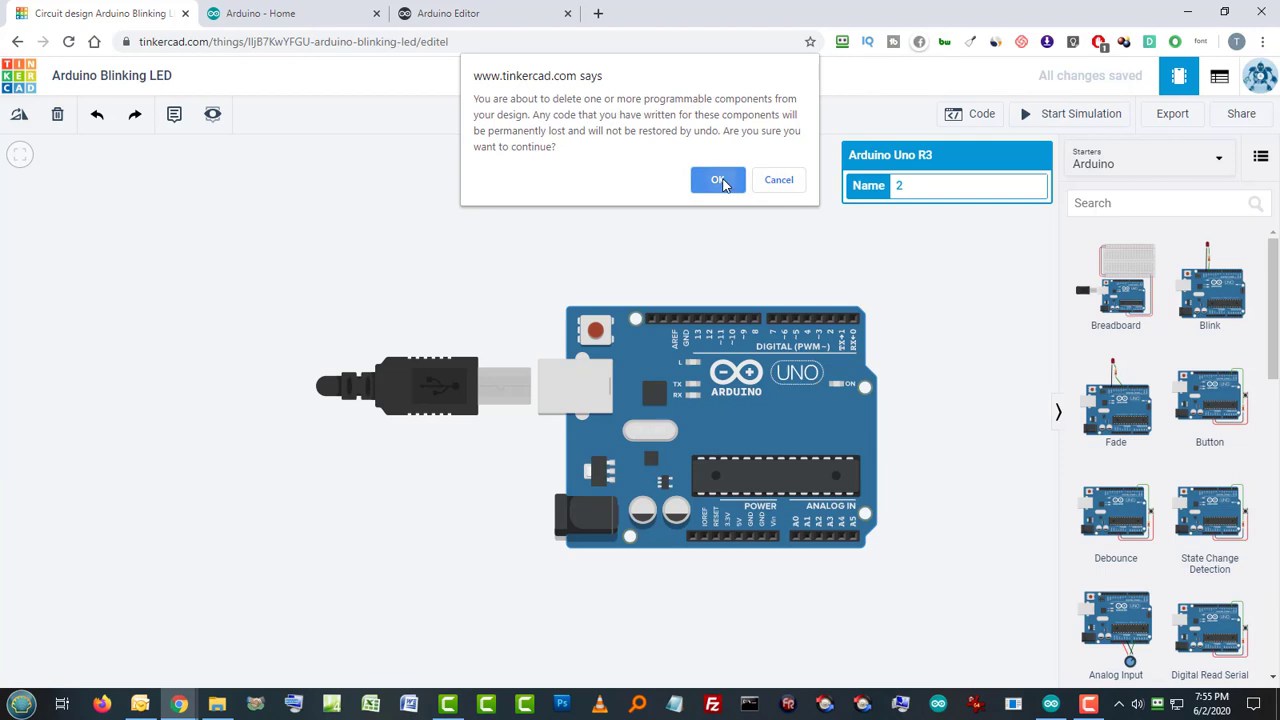
{"action": "left_click", "coordinate": [719, 181]}
{"action": "left_click_drag", "start_coordinate": [1218, 292], "coordinate": [757, 380]}
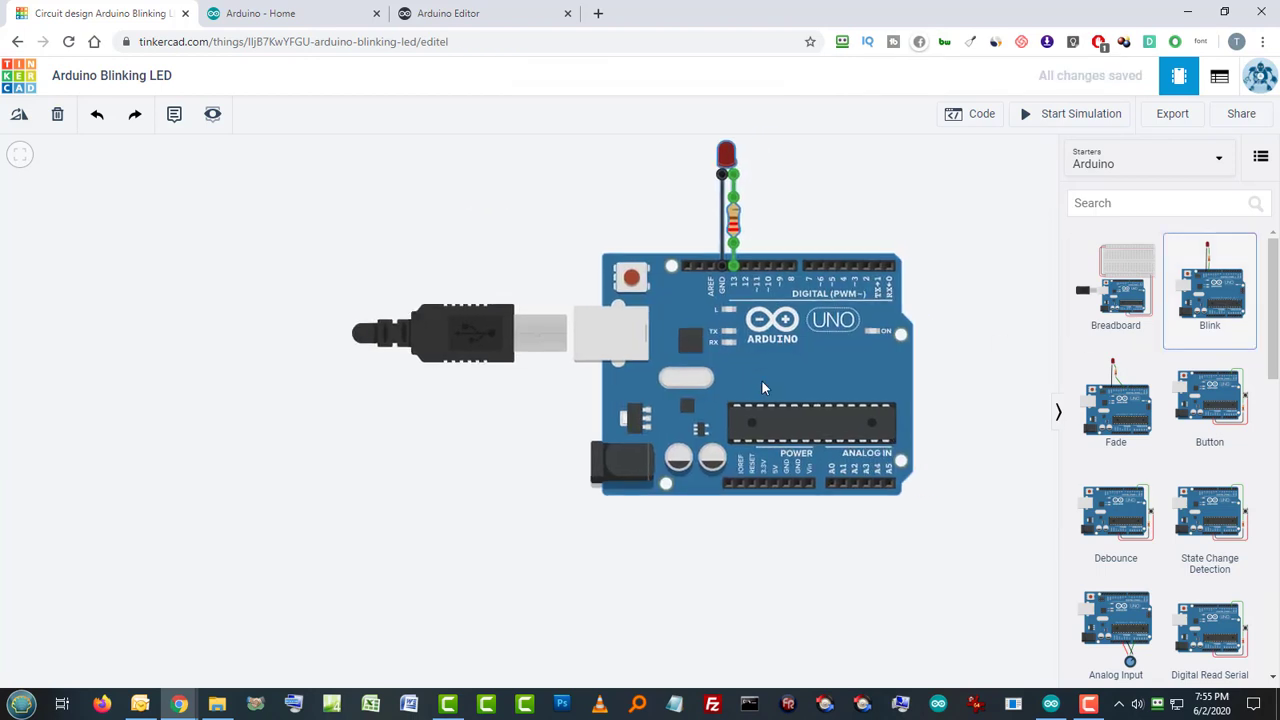
{"action": "left_click", "coordinate": [771, 229]}
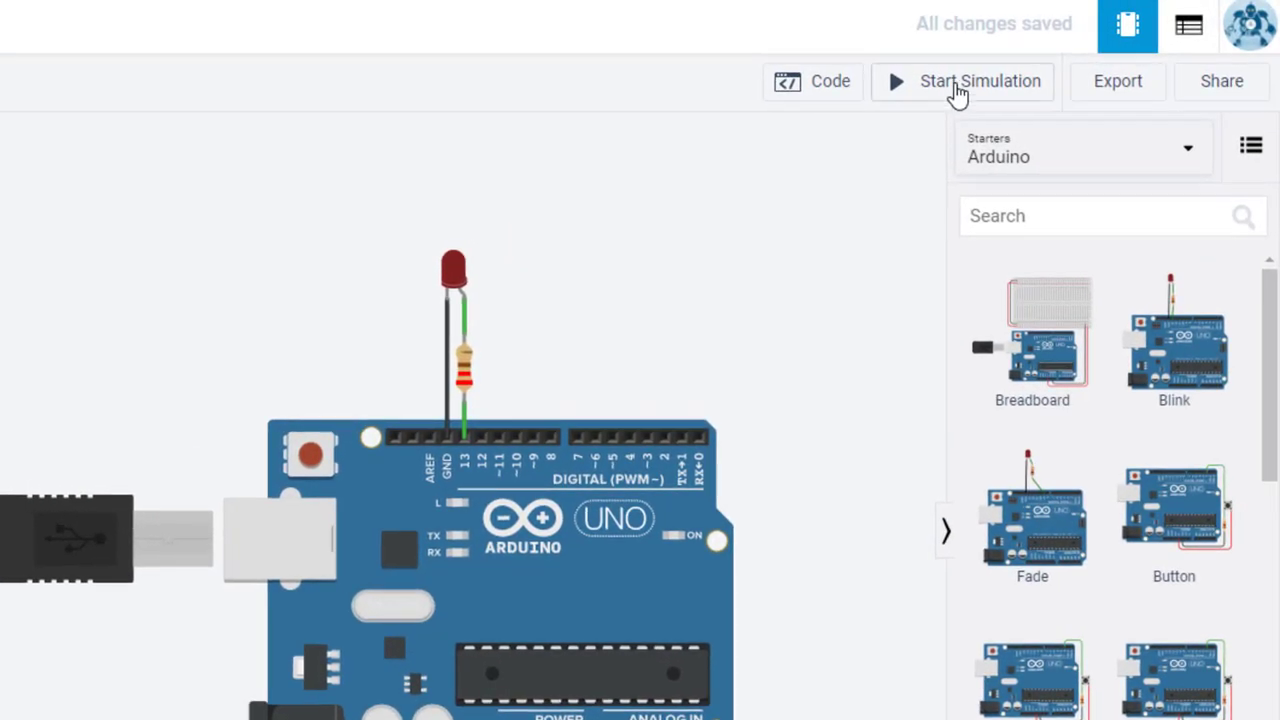
Run and stop the simulation of the newly placed Blink circuit
{"action": "left_click", "coordinate": [980, 82]}
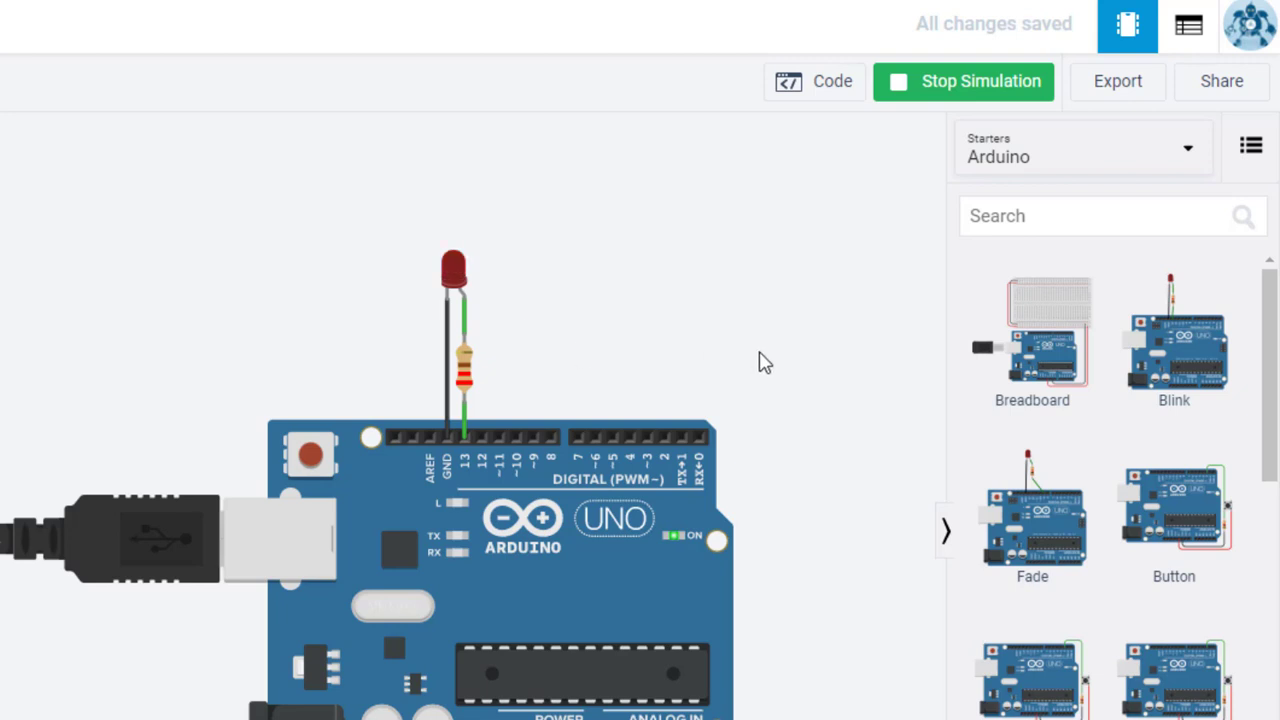
{"action": "left_click", "coordinate": [938, 93]}
Open the Blink circuit's code and show it in the Blocks + Text view
{"action": "left_click", "coordinate": [823, 97]}
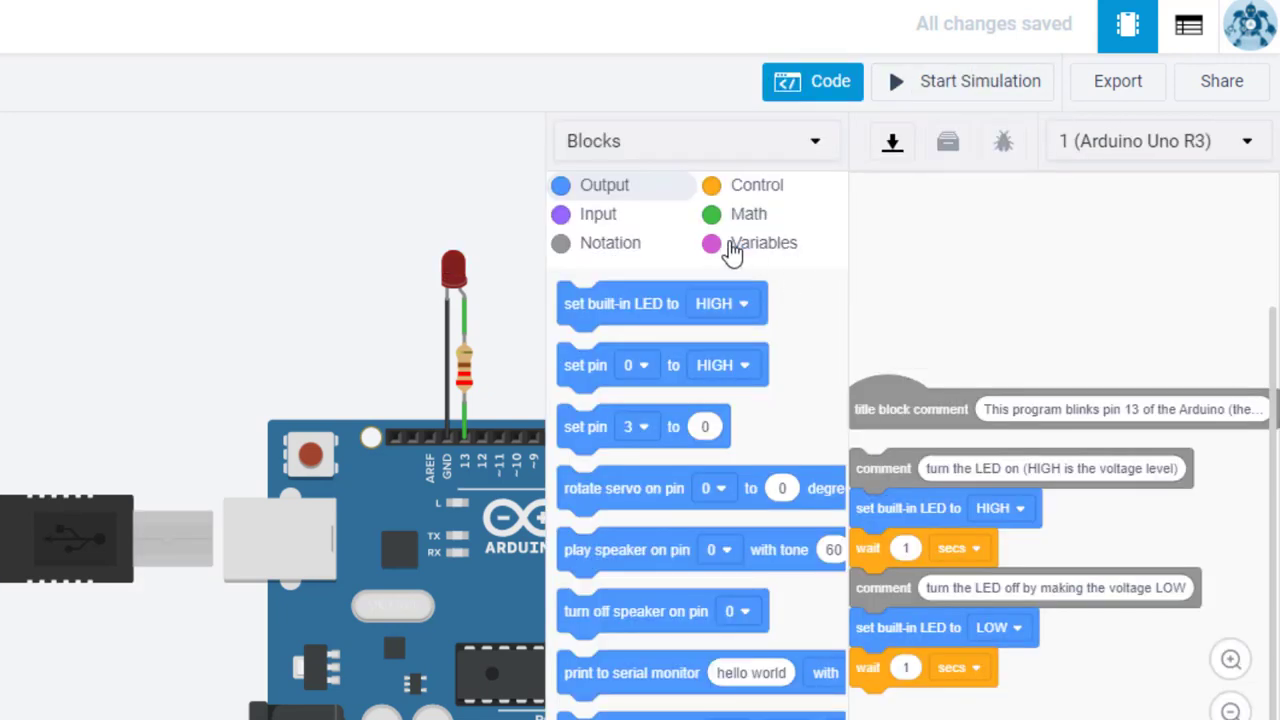
{"action": "left_click", "coordinate": [705, 152]}
{"action": "left_click", "coordinate": [735, 260]}
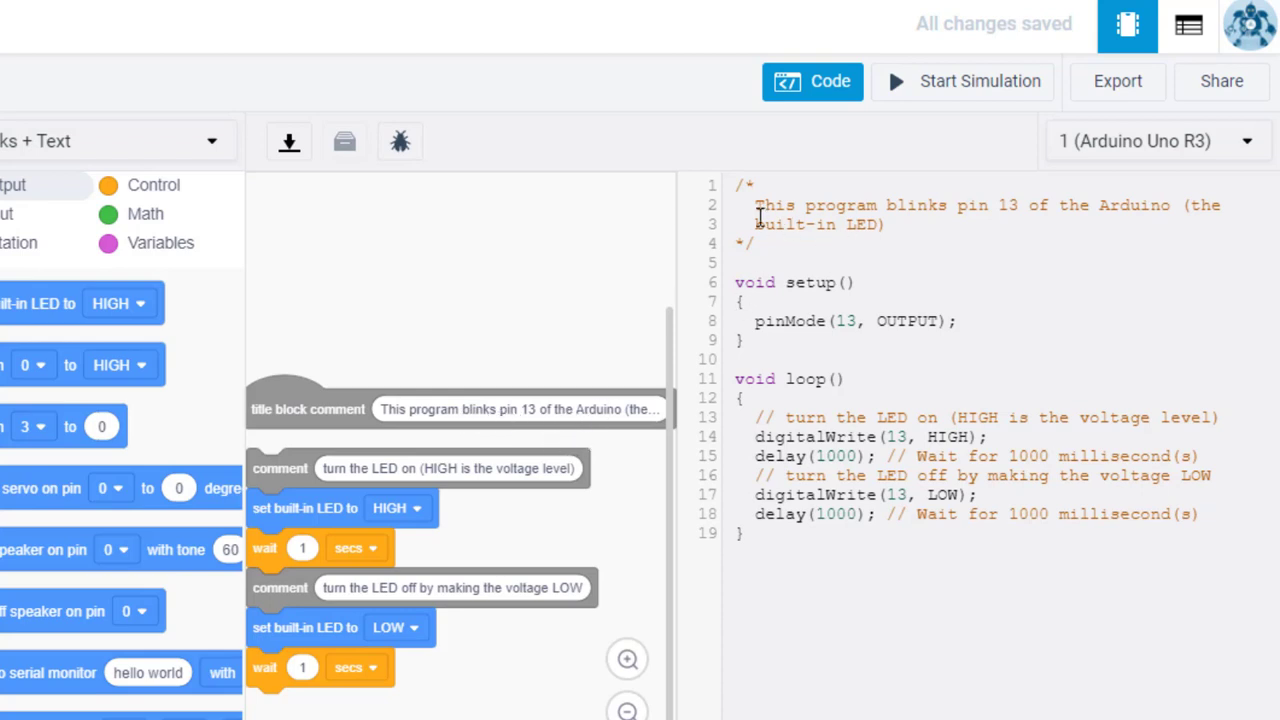
Examine the text code's header comment, the setup() and loop() functions, and the digitalWrite(13, HIGH) line
{"action": "left_click_drag", "start_coordinate": [785, 207], "coordinate": [986, 209]}
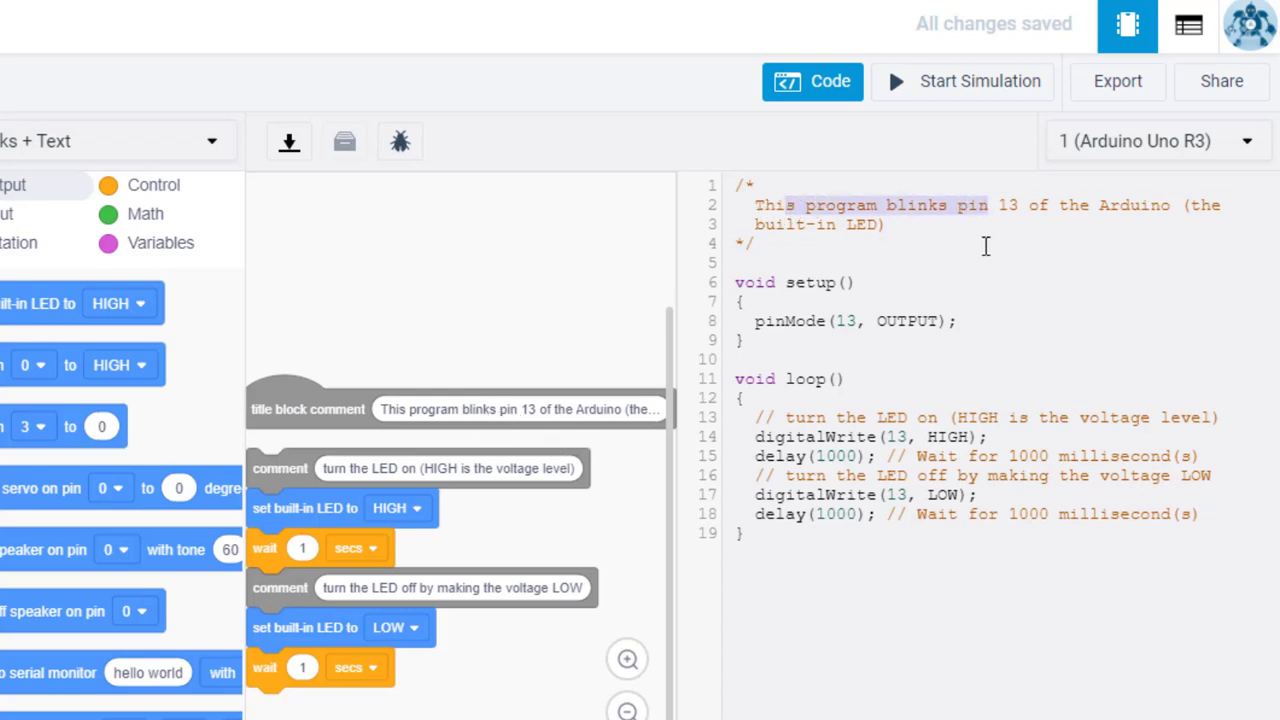
{"action": "left_click", "coordinate": [988, 245]}
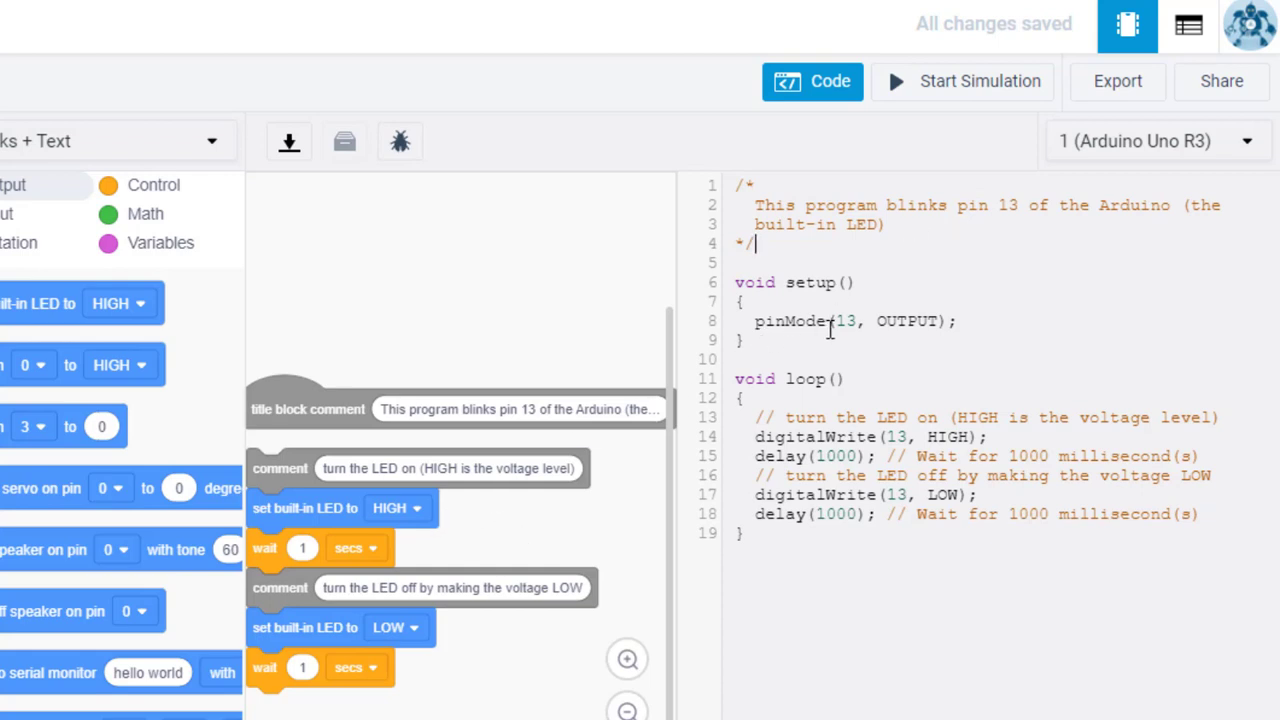
{"action": "left_click_drag", "start_coordinate": [966, 327], "coordinate": [731, 288]}
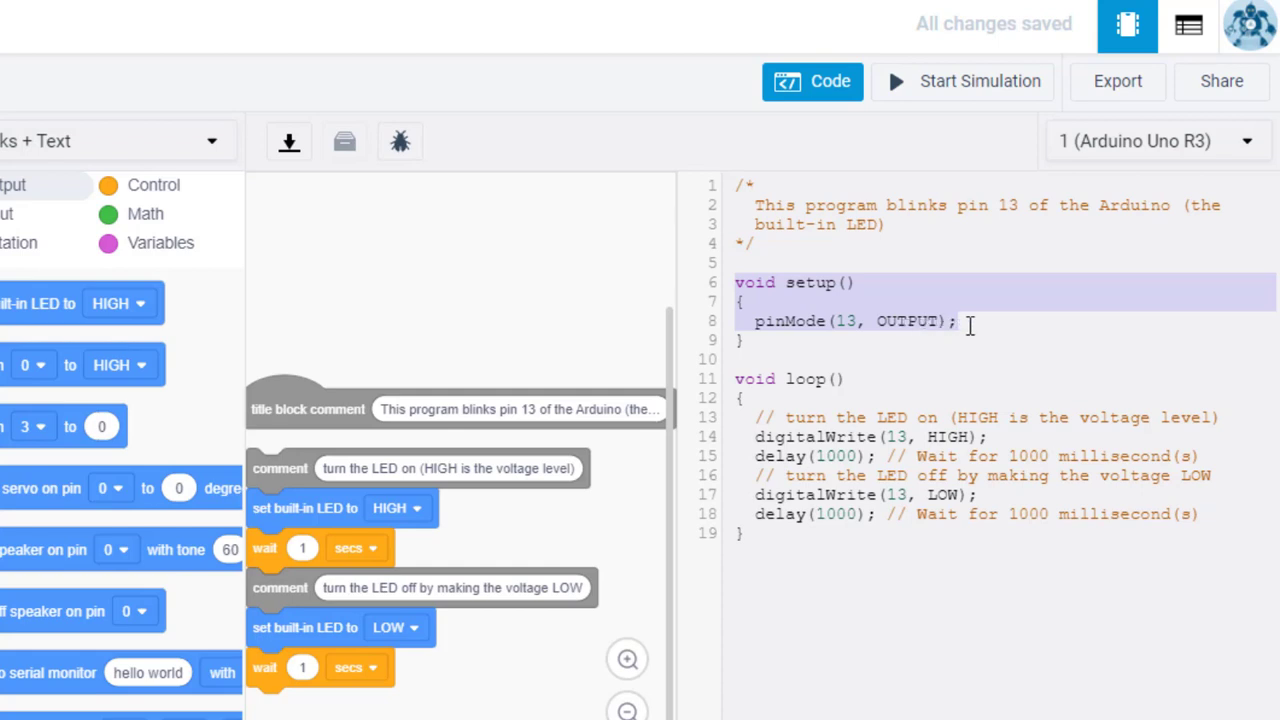
{"action": "left_click_drag", "start_coordinate": [745, 398], "coordinate": [801, 369]}
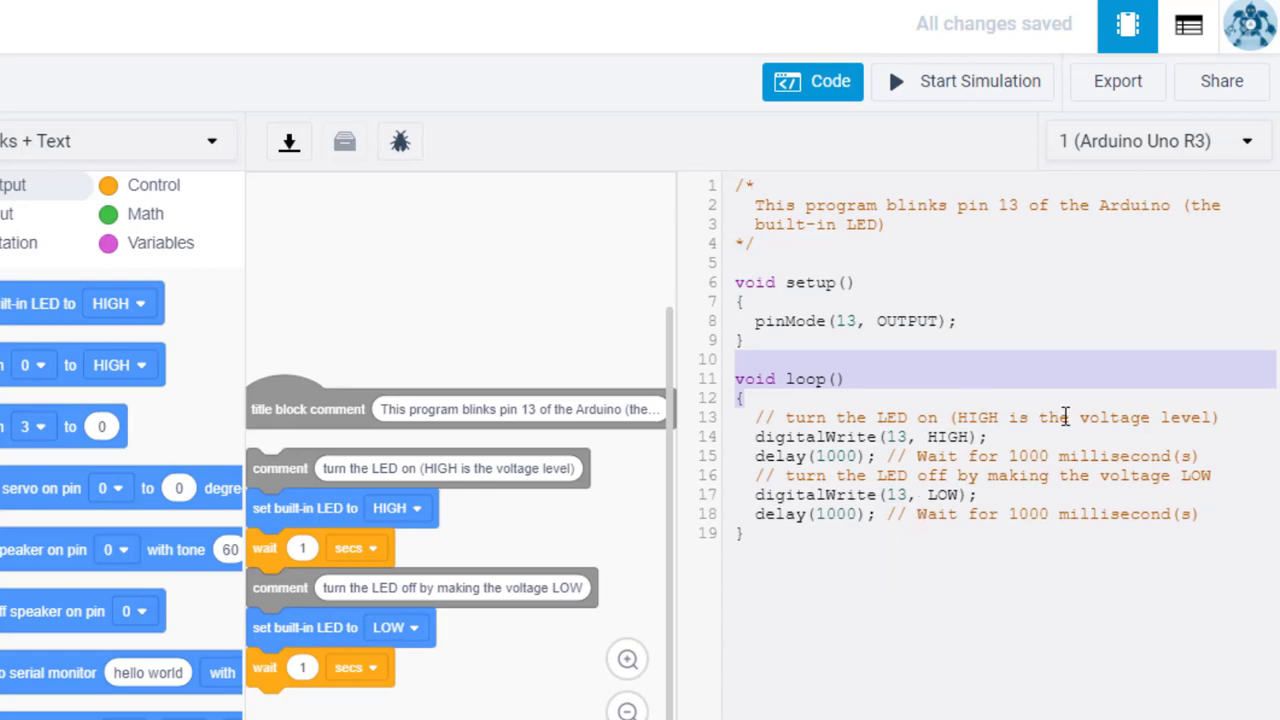
{"action": "left_click", "coordinate": [1100, 418]}
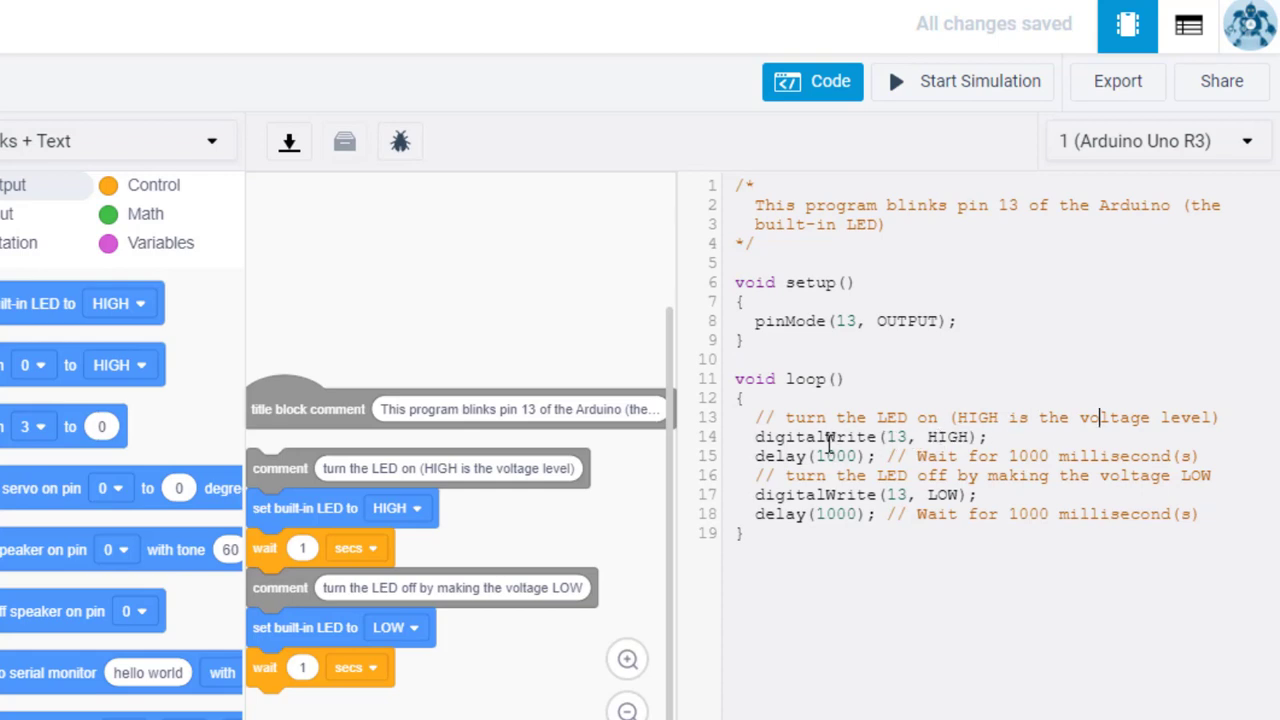
{"action": "left_click_drag", "start_coordinate": [760, 437], "coordinate": [966, 442]}
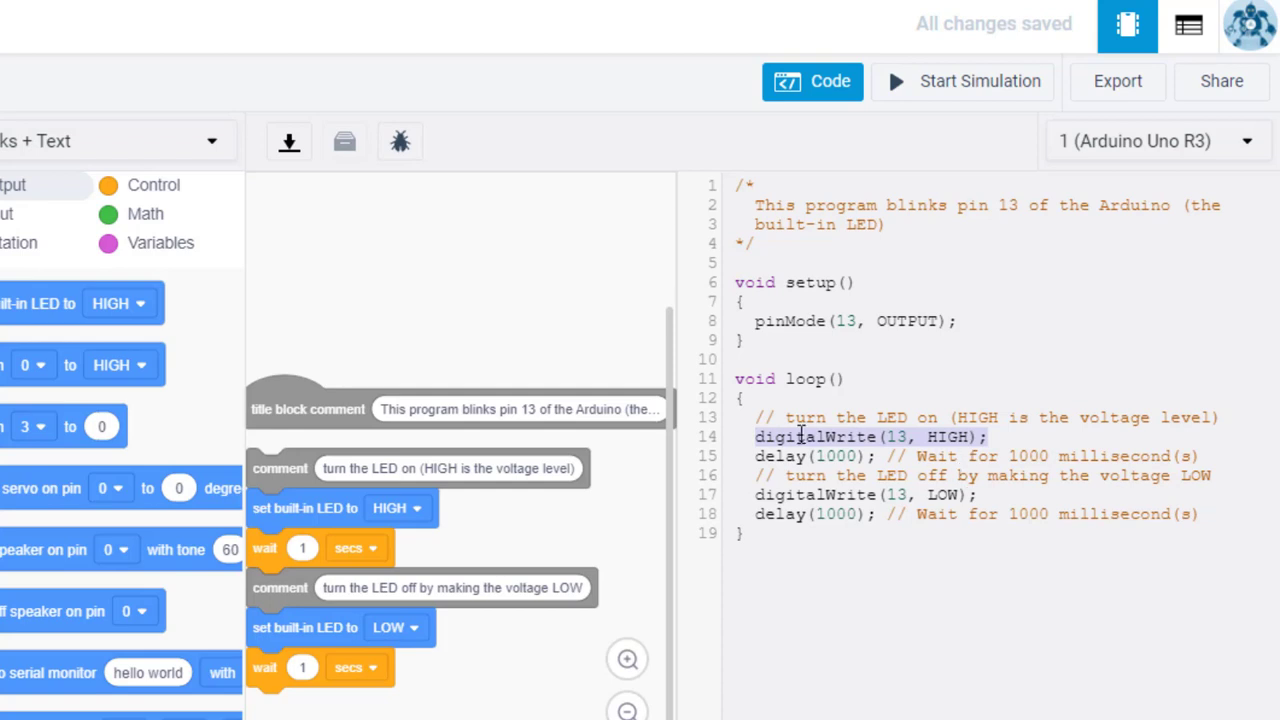
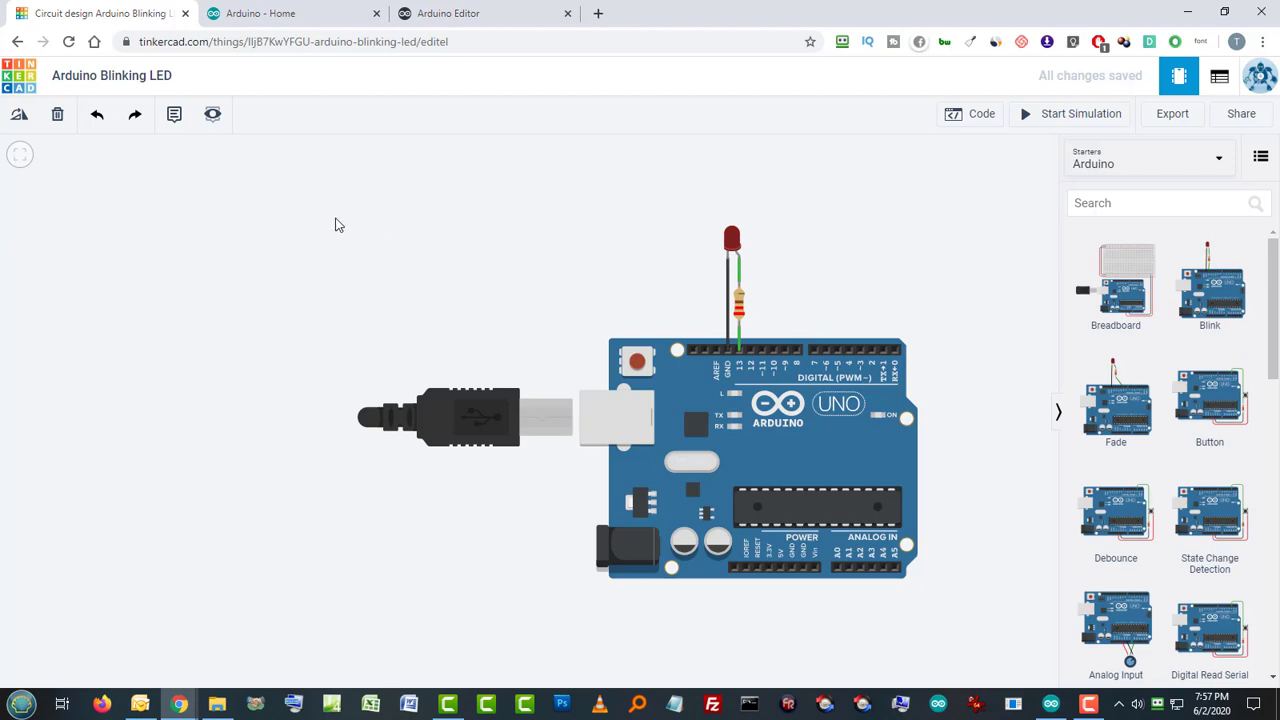
Delete the entire Blink circuit with its code and place the Arduino Breadboard starter instead
{"action": "left_click_drag", "start_coordinate": [335, 225], "coordinate": [975, 617]}
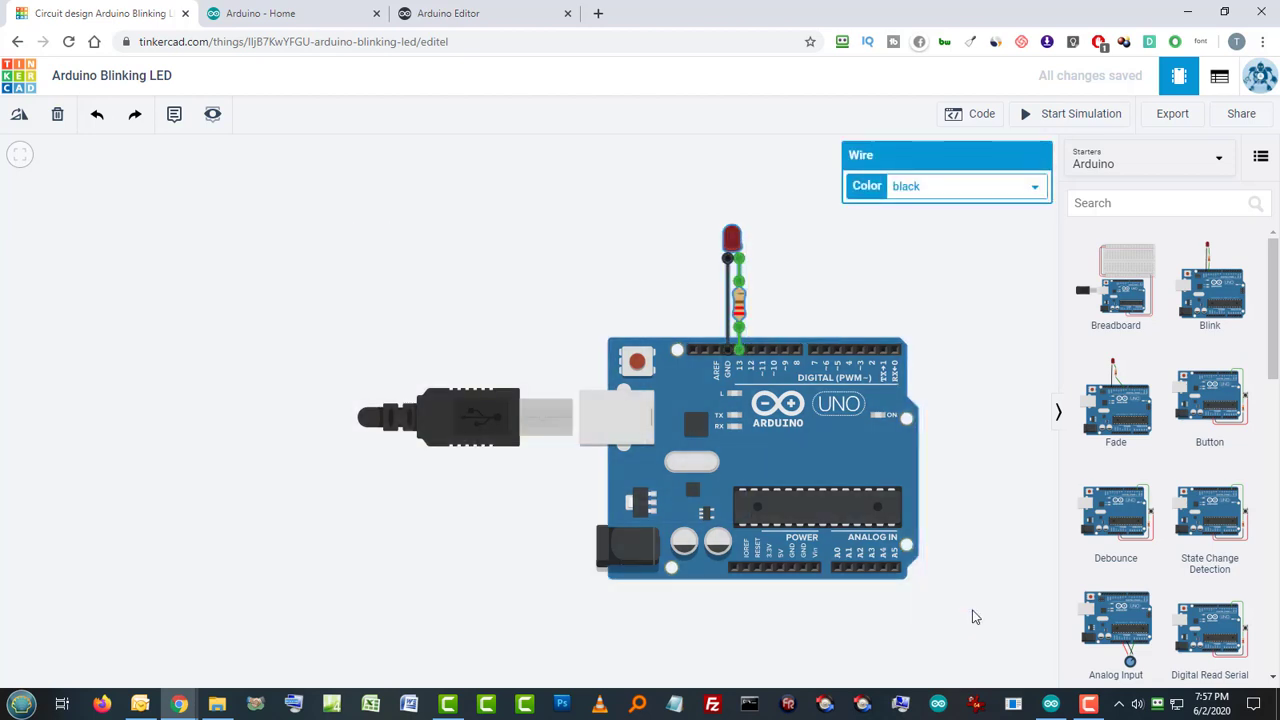
{"action": "key", "text": "Delete"}
{"action": "key", "text": "Return"}
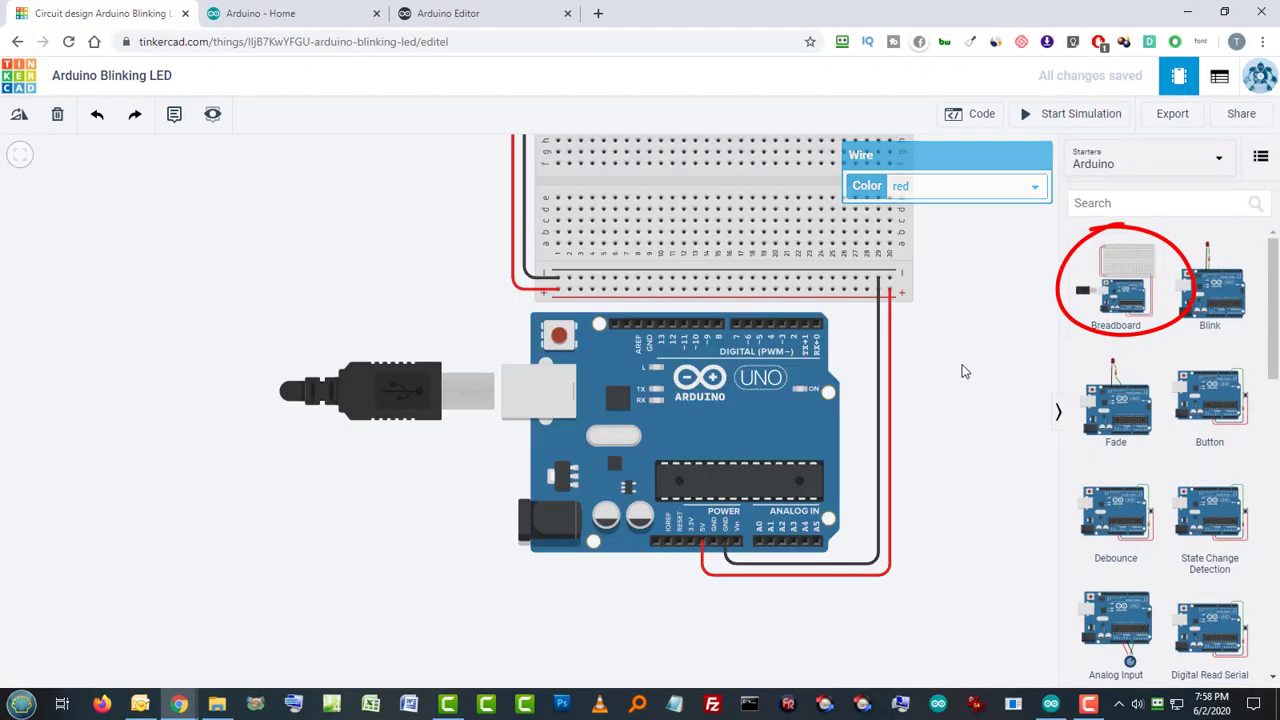
{"action": "left_click", "coordinate": [936, 359]}
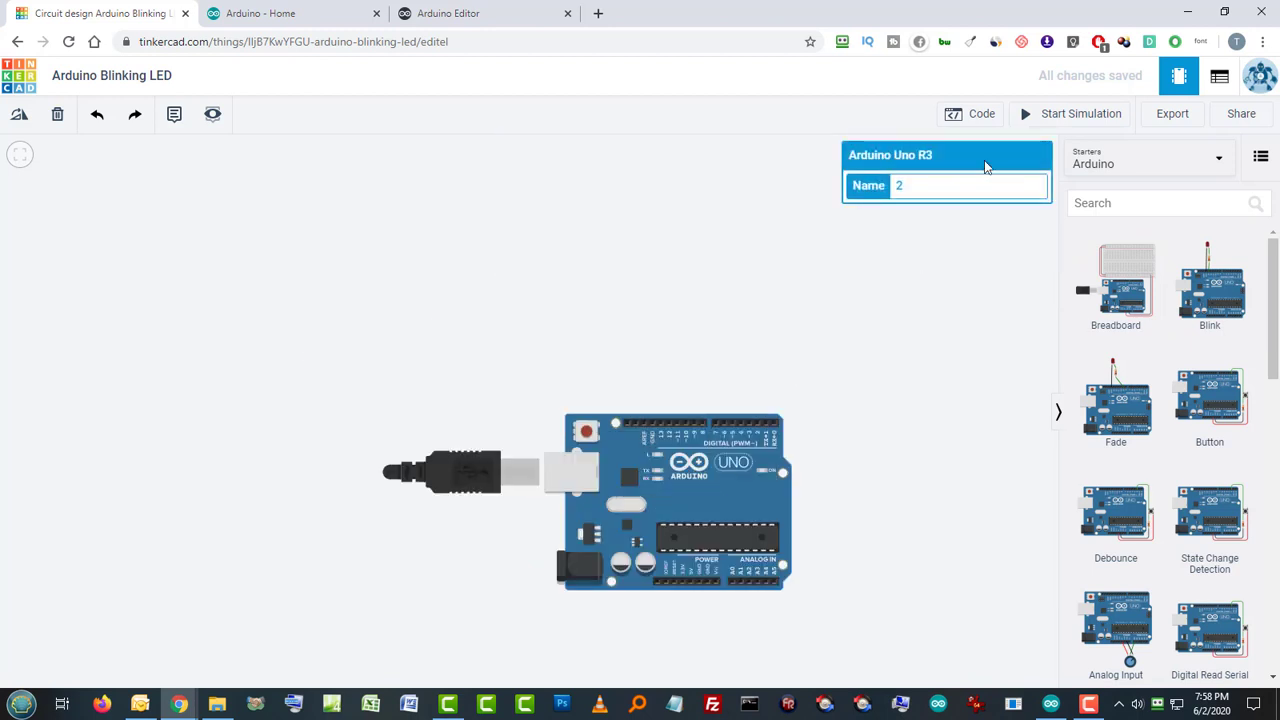
Start the simulation with only the Breadboard starter's Arduino Uno in the workspace, to check its built-in LED
{"action": "left_click", "coordinate": [1035, 120]}
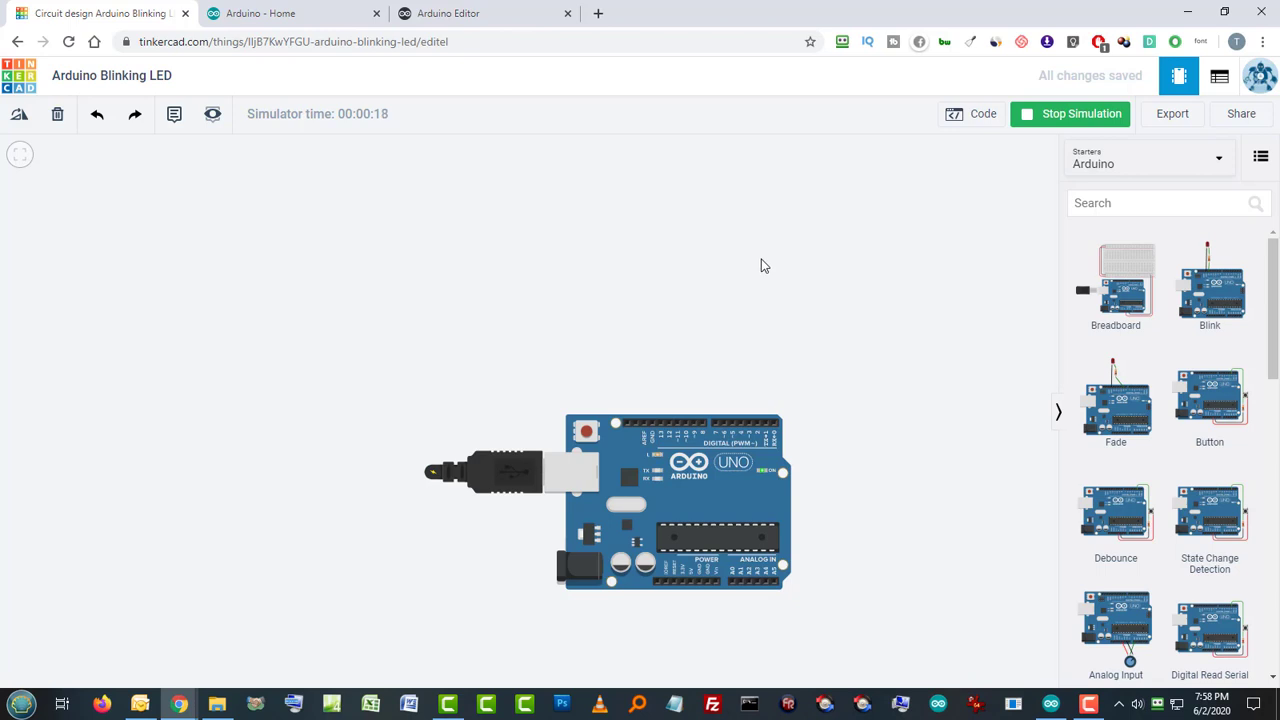
Stop the simulation and clear all the default blink blocks from the Arduino Uno's code
{"action": "left_click", "coordinate": [983, 116]}
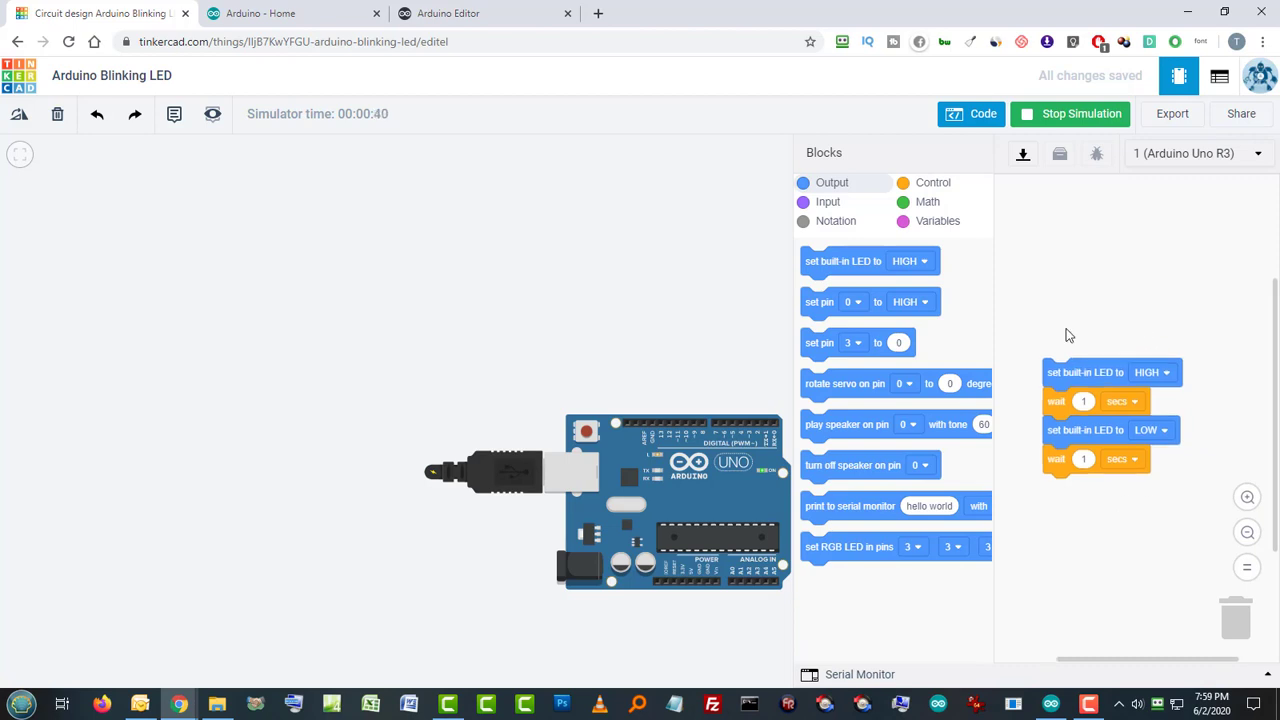
{"action": "left_click", "coordinate": [1051, 116]}
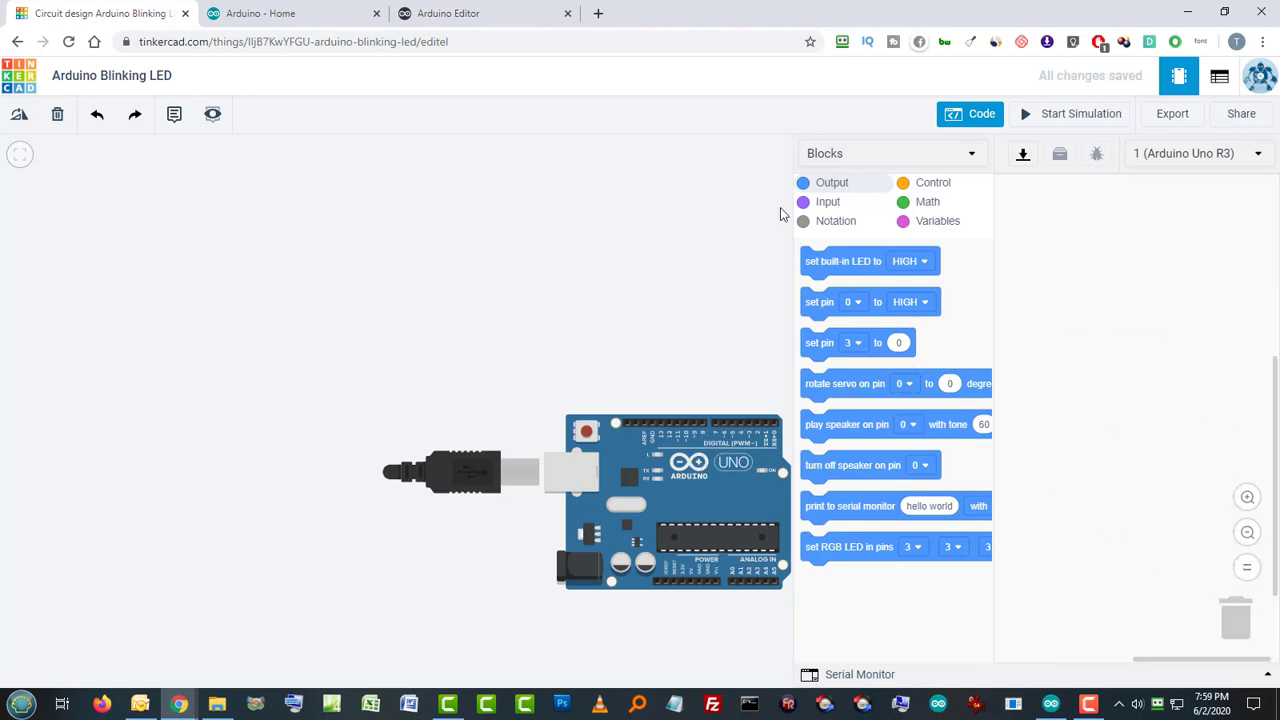
{"action": "left_click", "coordinate": [972, 118]}
Simulate the Arduino Uno with empty code, check the built-in L LED up close, and stop the simulation
{"action": "left_click", "coordinate": [1050, 116]}
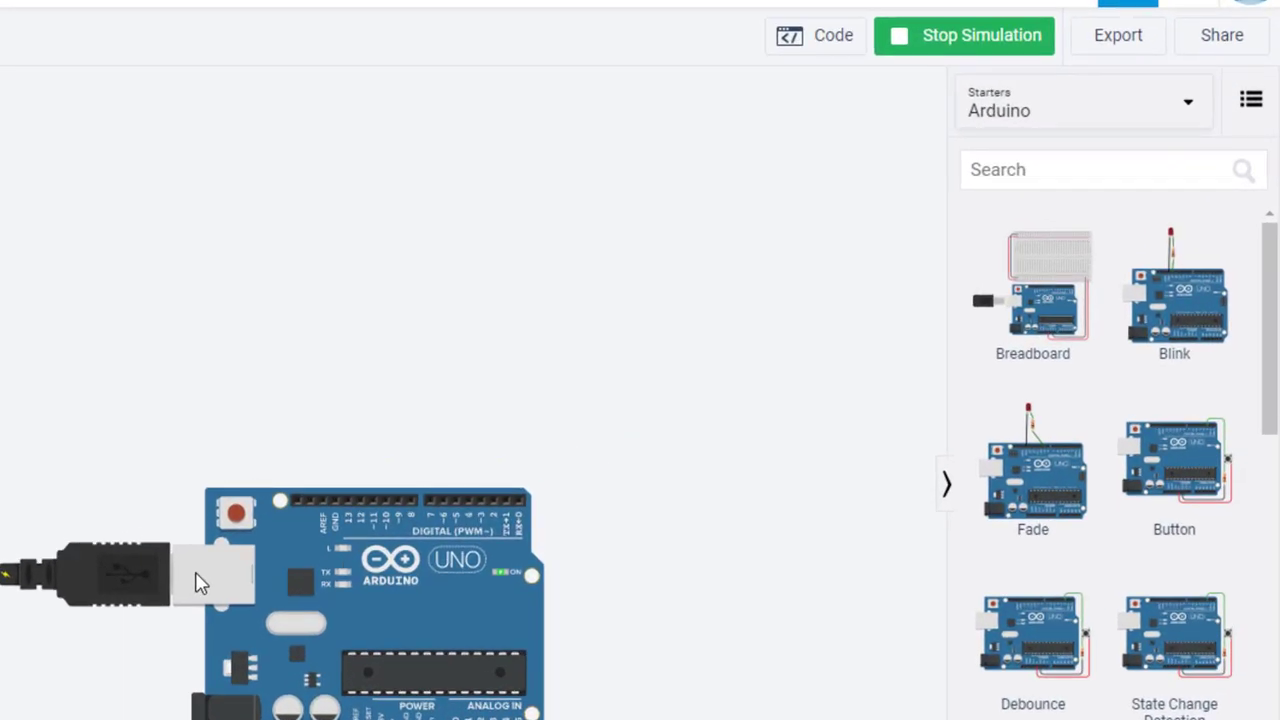
{"action": "left_click", "coordinate": [465, 558]}
{"action": "scroll", "coordinate": [465, 558], "scroll_direction": "up", "scroll_amount": 2}
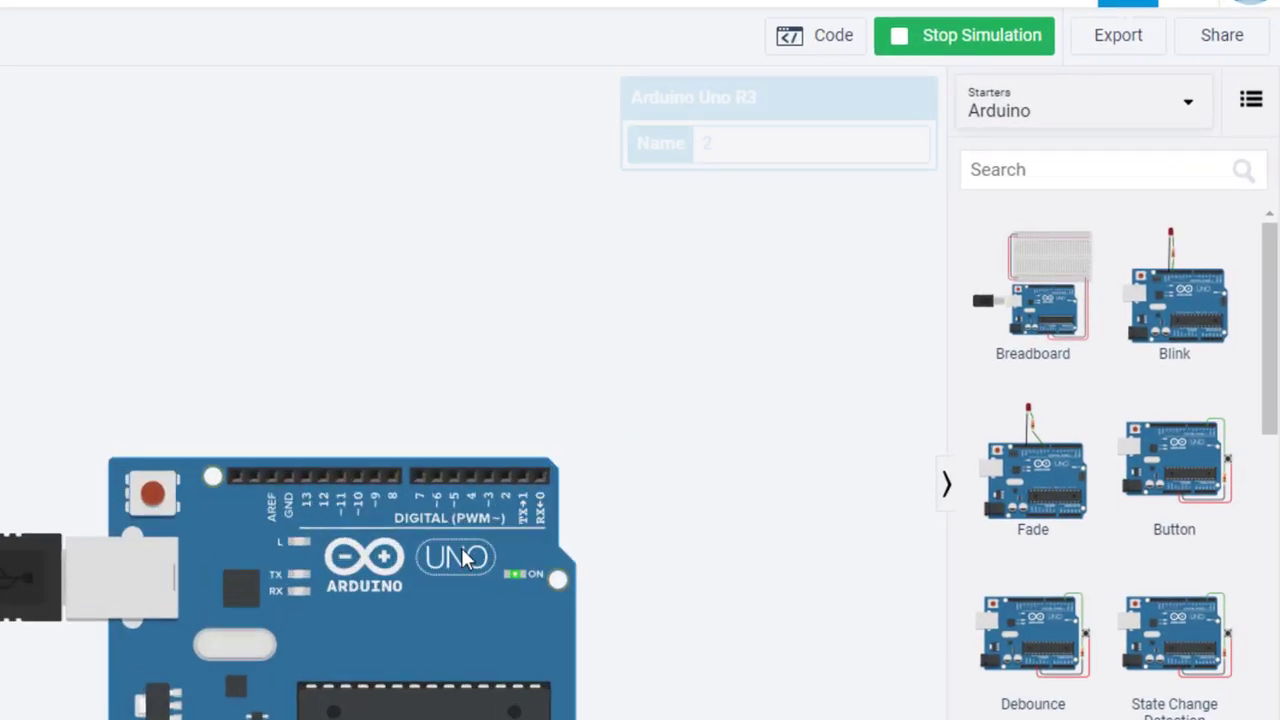
{"action": "scroll", "coordinate": [449, 520], "scroll_direction": "up", "scroll_amount": 1}
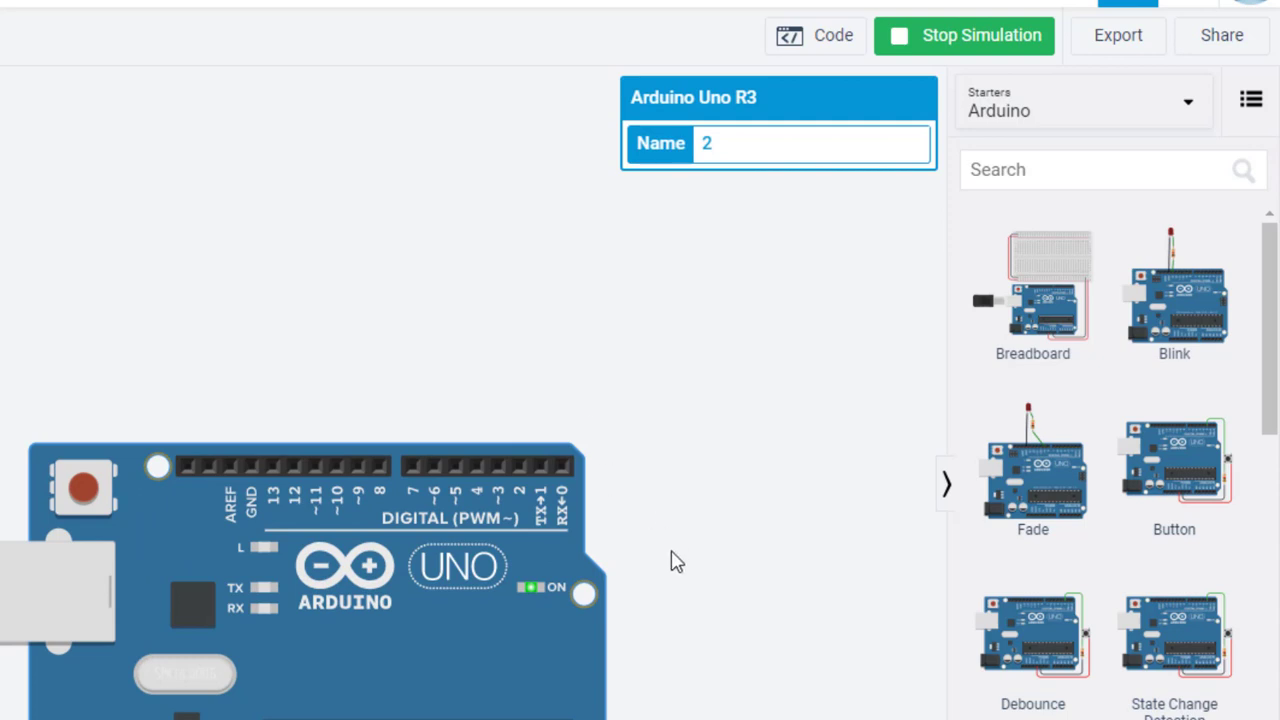
{"action": "left_click_drag", "start_coordinate": [672, 560], "coordinate": [812, 382]}
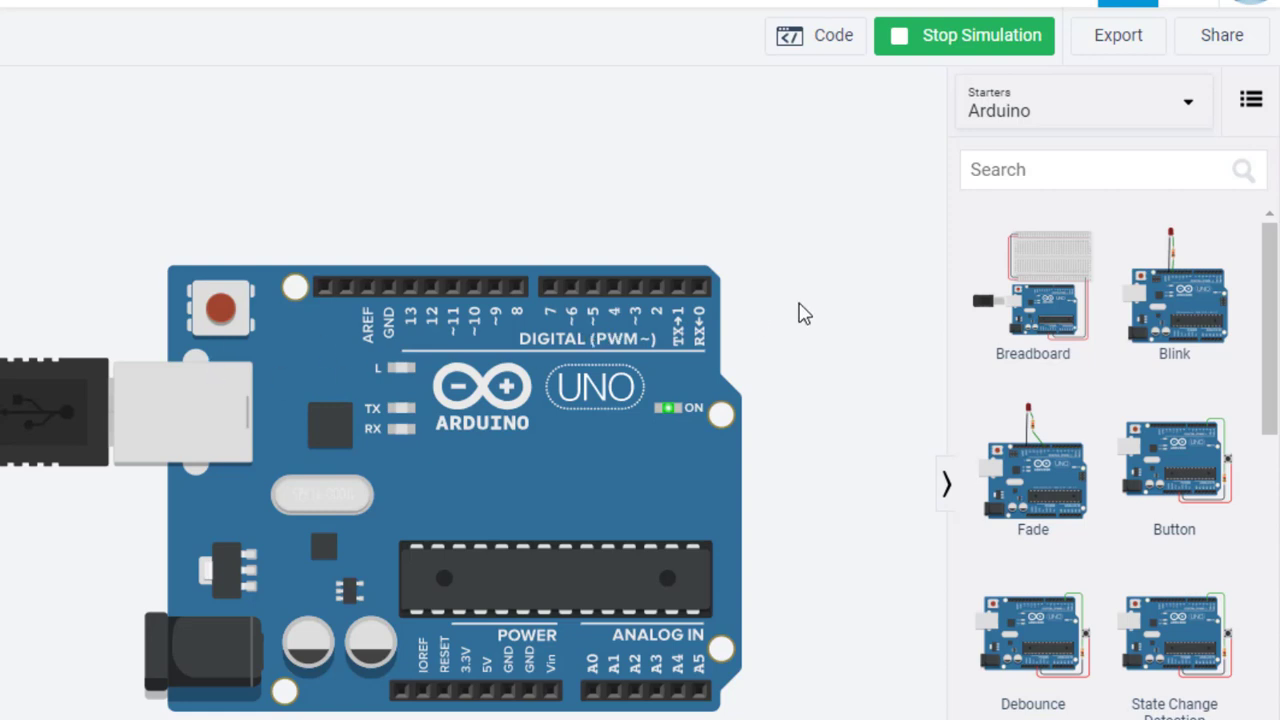
{"action": "left_click", "coordinate": [942, 40]}
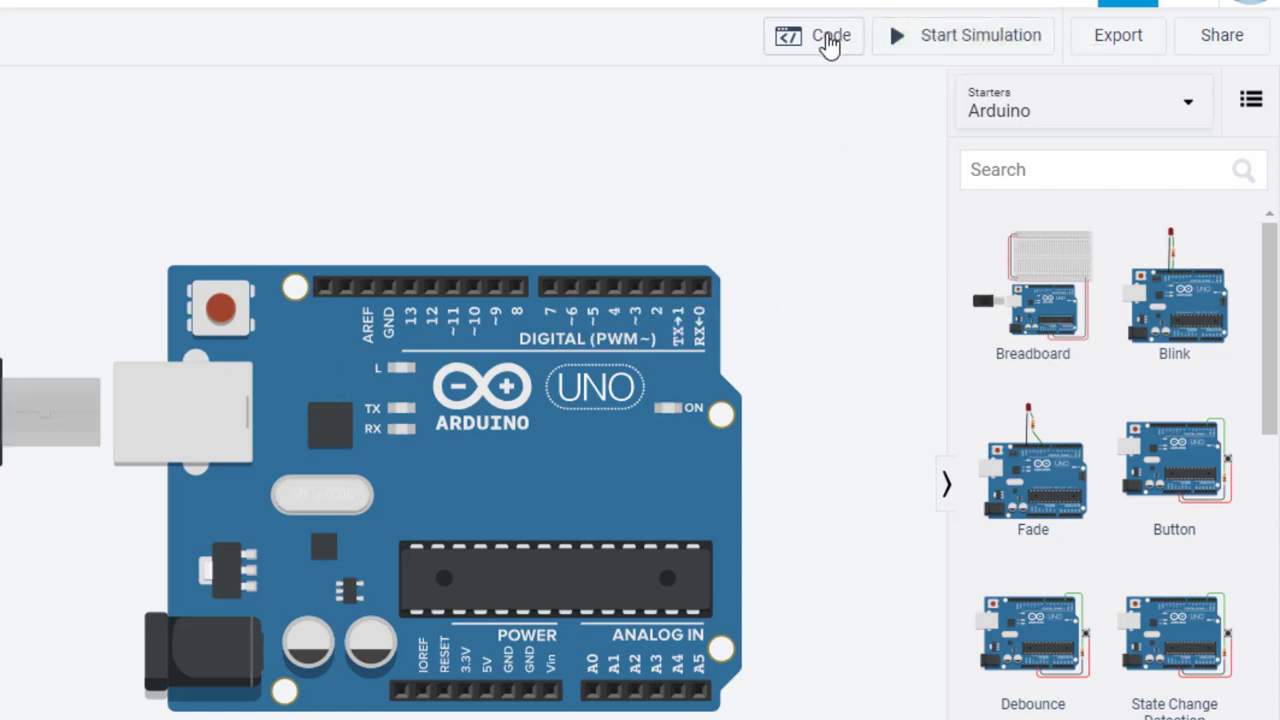
Start the block code with "set built-in LED to HIGH" followed by a "wait 1 secs" block
{"action": "left_click", "coordinate": [829, 40]}
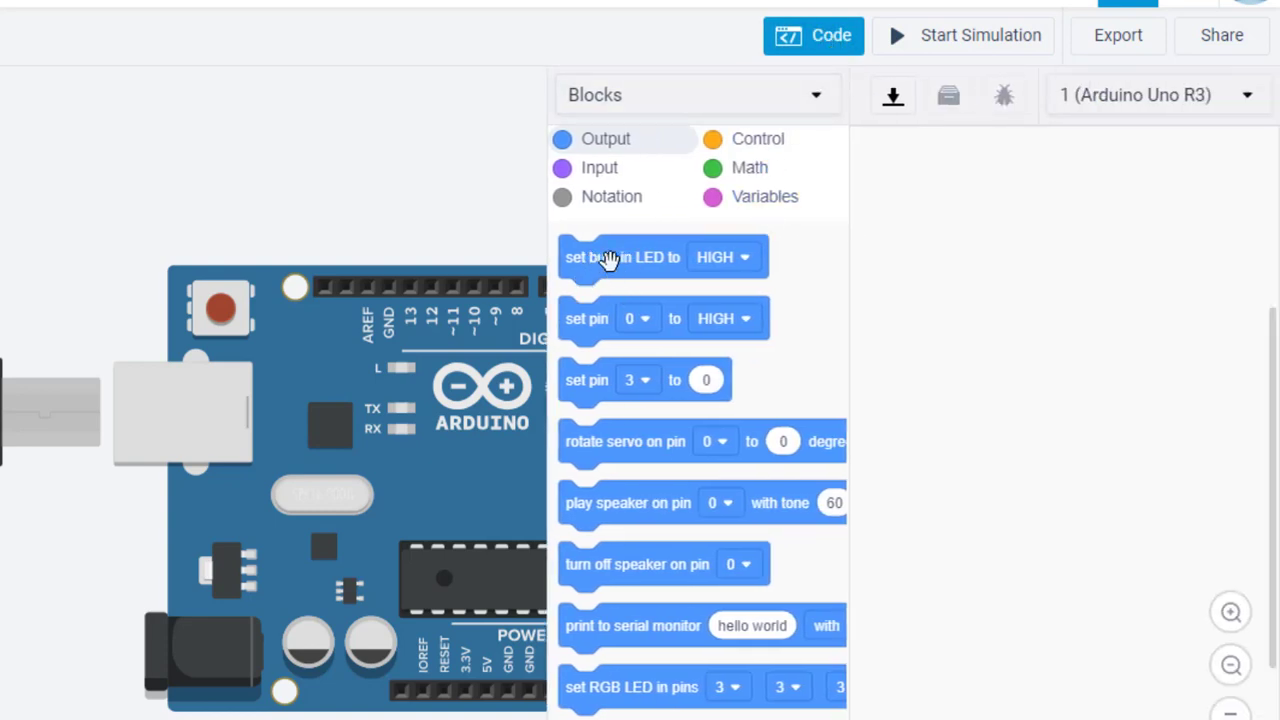
{"action": "left_click_drag", "start_coordinate": [609, 259], "coordinate": [980, 331]}
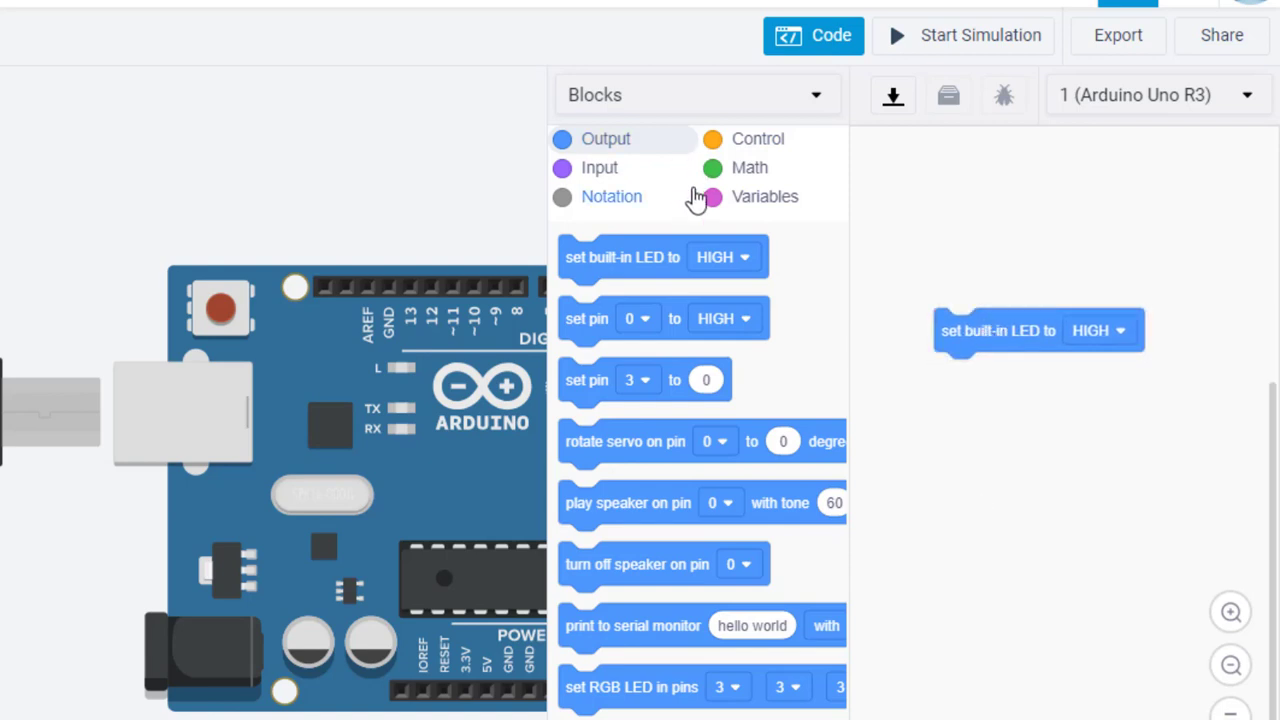
{"action": "left_click", "coordinate": [753, 146]}
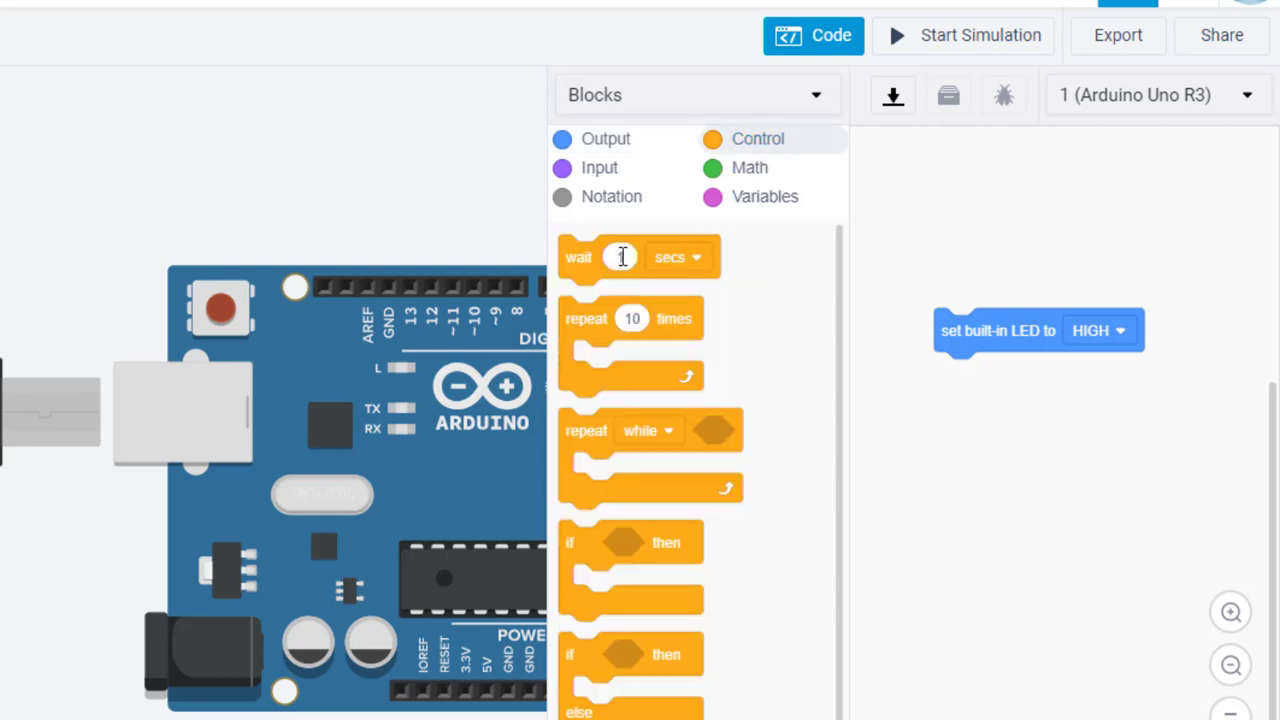
{"action": "left_click_drag", "start_coordinate": [590, 250], "coordinate": [962, 385]}
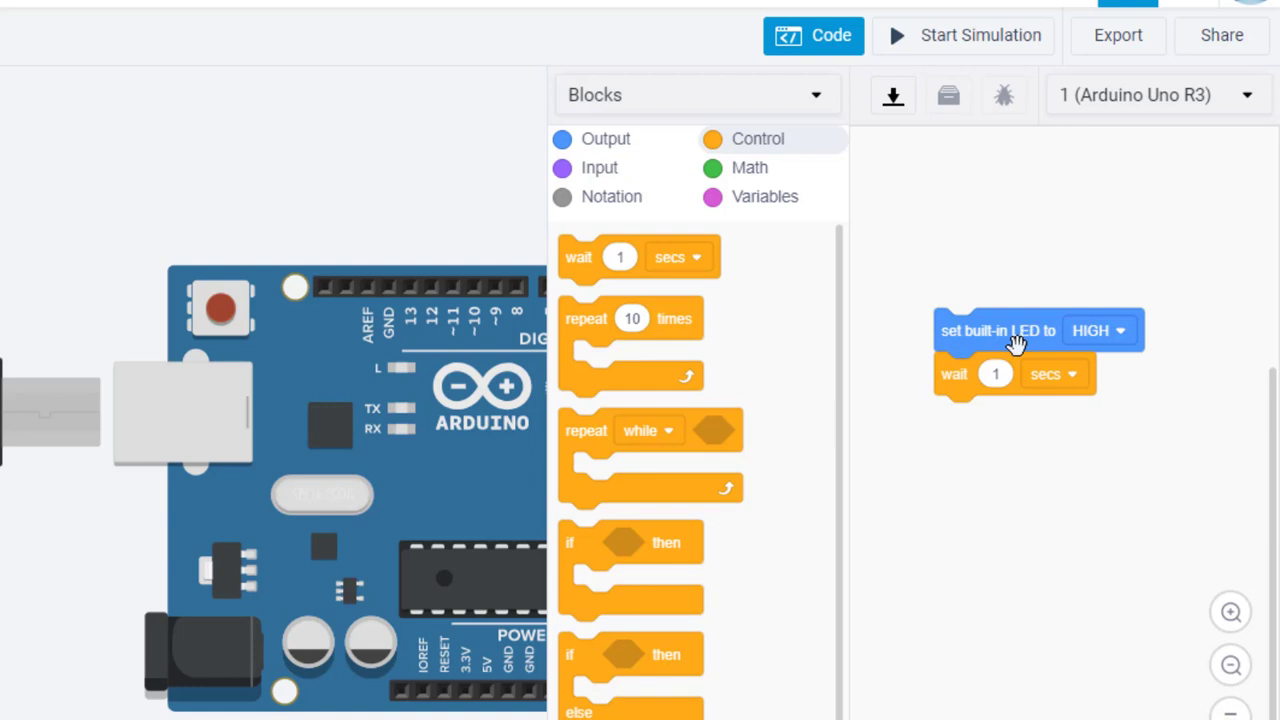
Add a second "set built-in LED" block beneath the wait block and set it to LOW
{"action": "left_click", "coordinate": [606, 139]}
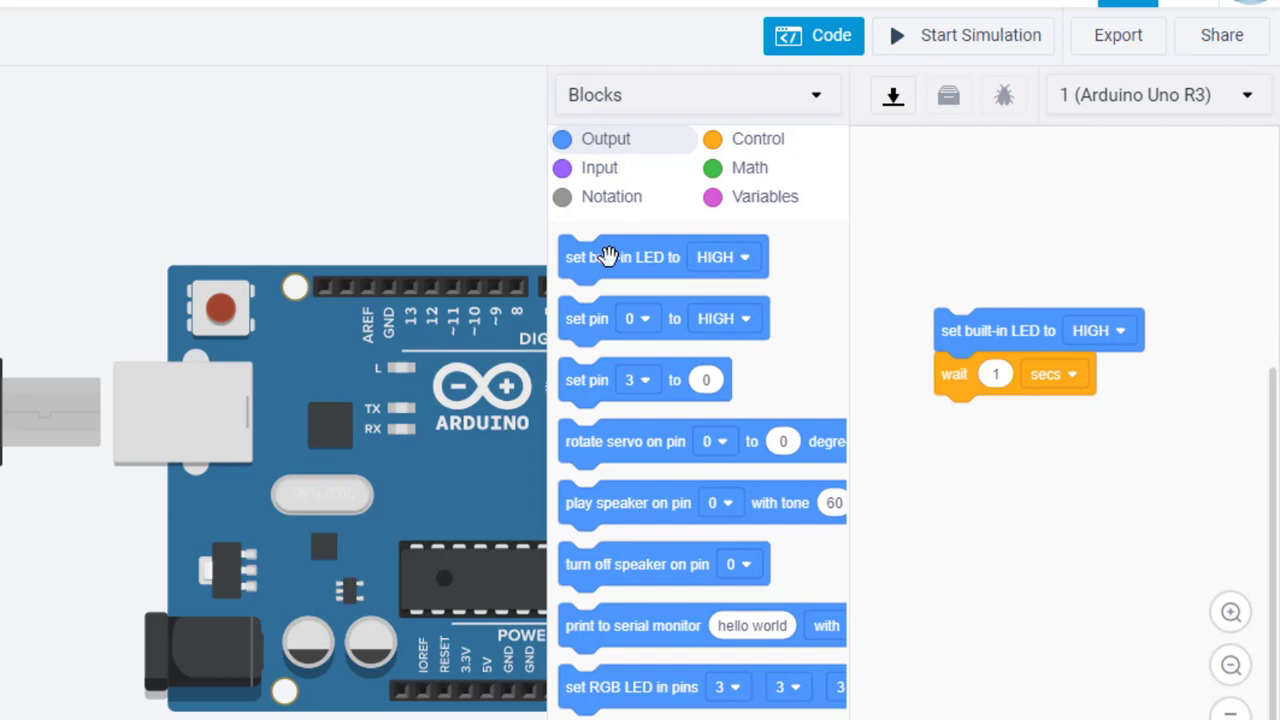
{"action": "left_click_drag", "start_coordinate": [608, 257], "coordinate": [977, 417]}
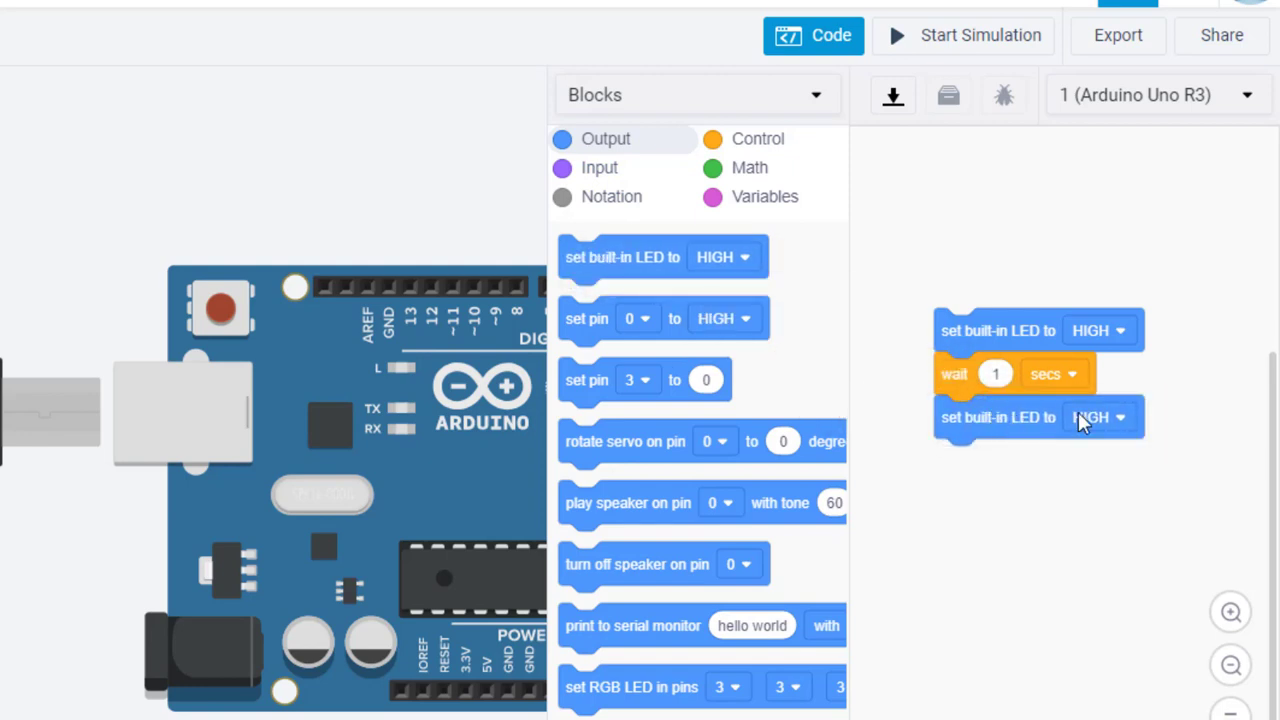
{"action": "left_click", "coordinate": [1114, 418]}
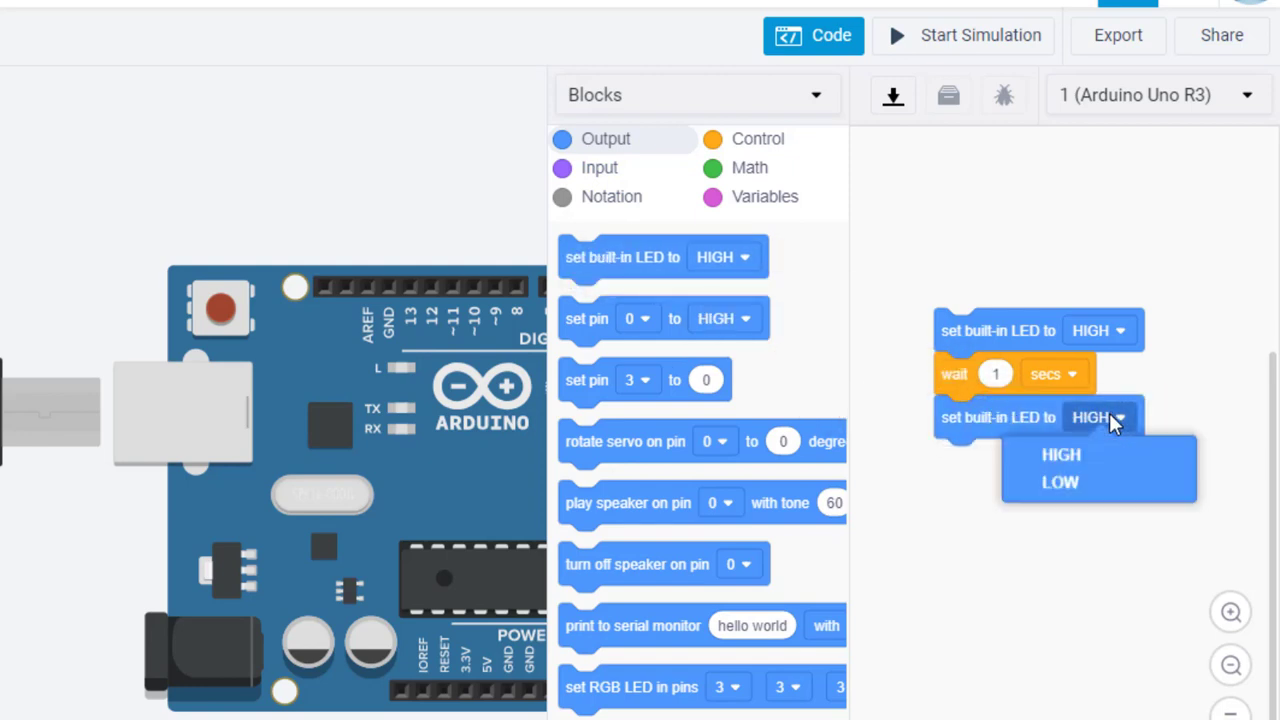
{"action": "left_click", "coordinate": [1060, 503]}
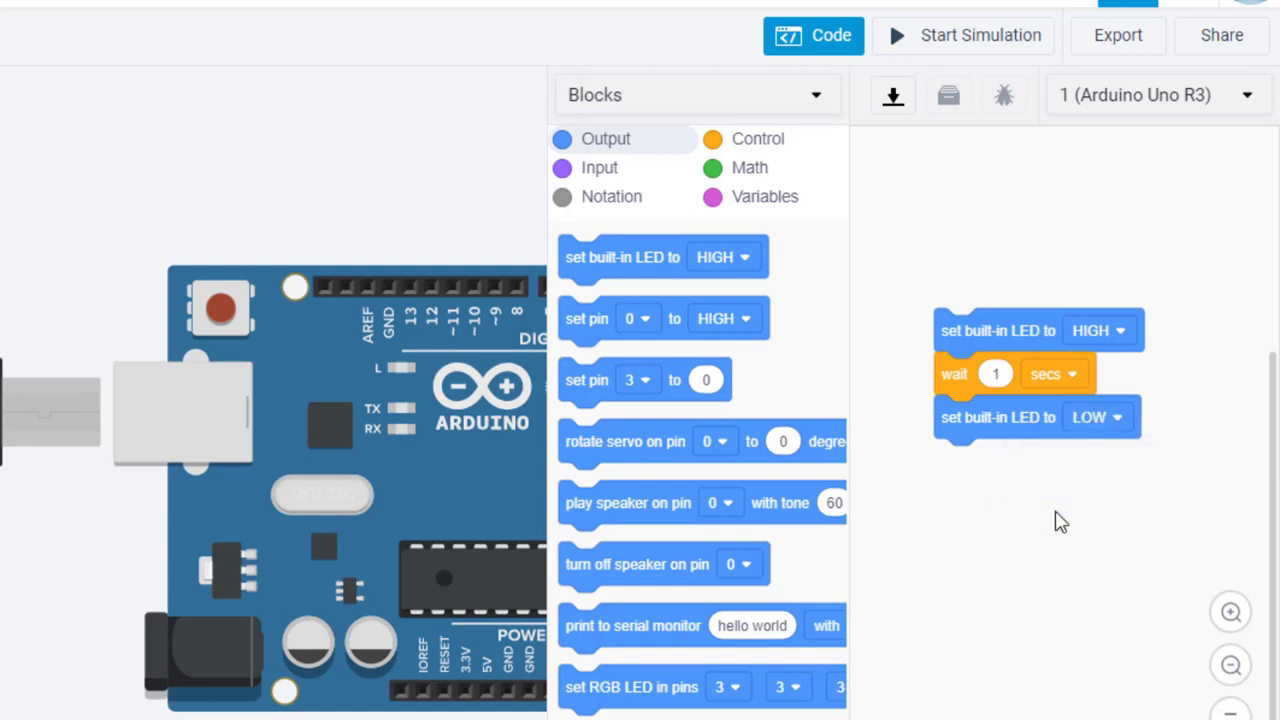
Duplicate the 1-second wait block beneath the LOW block, discard the extra LOW block copied with it, and close the code
{"action": "right_click", "coordinate": [954, 379]}
{"action": "left_click", "coordinate": [1010, 403]}
{"action": "left_click_drag", "start_coordinate": [1006, 414], "coordinate": [933, 440]}
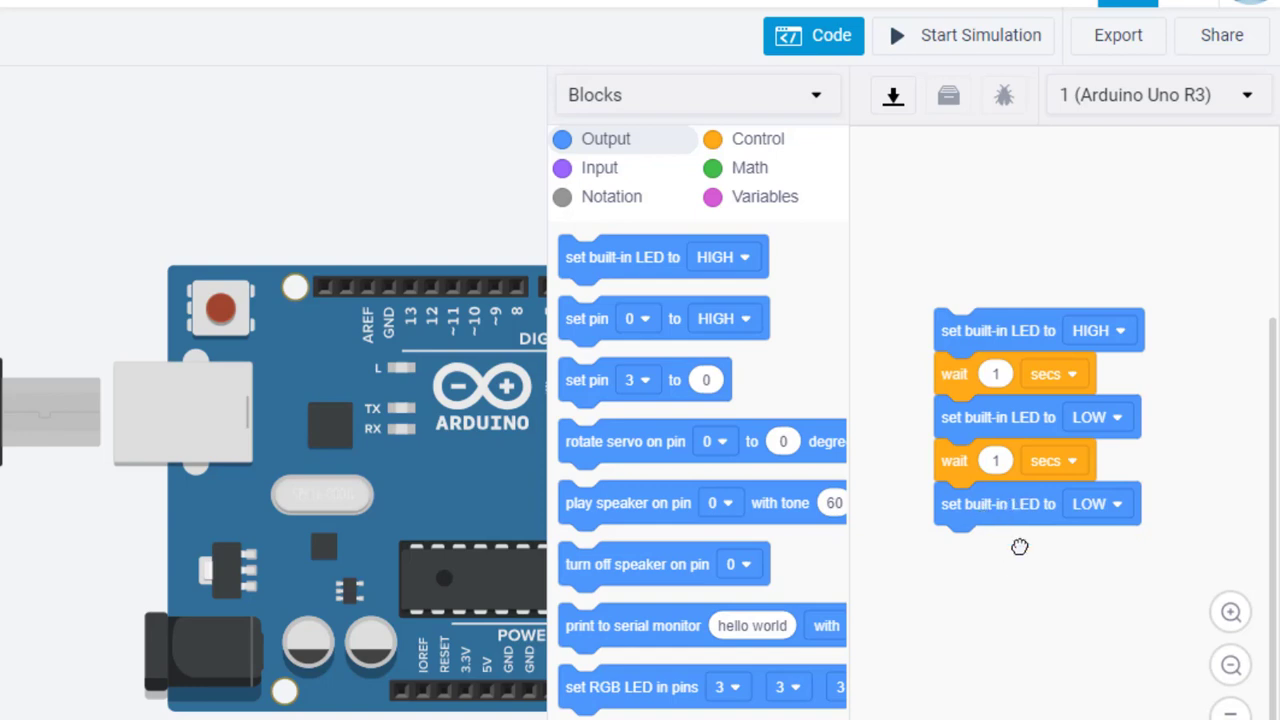
{"action": "left_click_drag", "start_coordinate": [1014, 510], "coordinate": [1146, 700]}
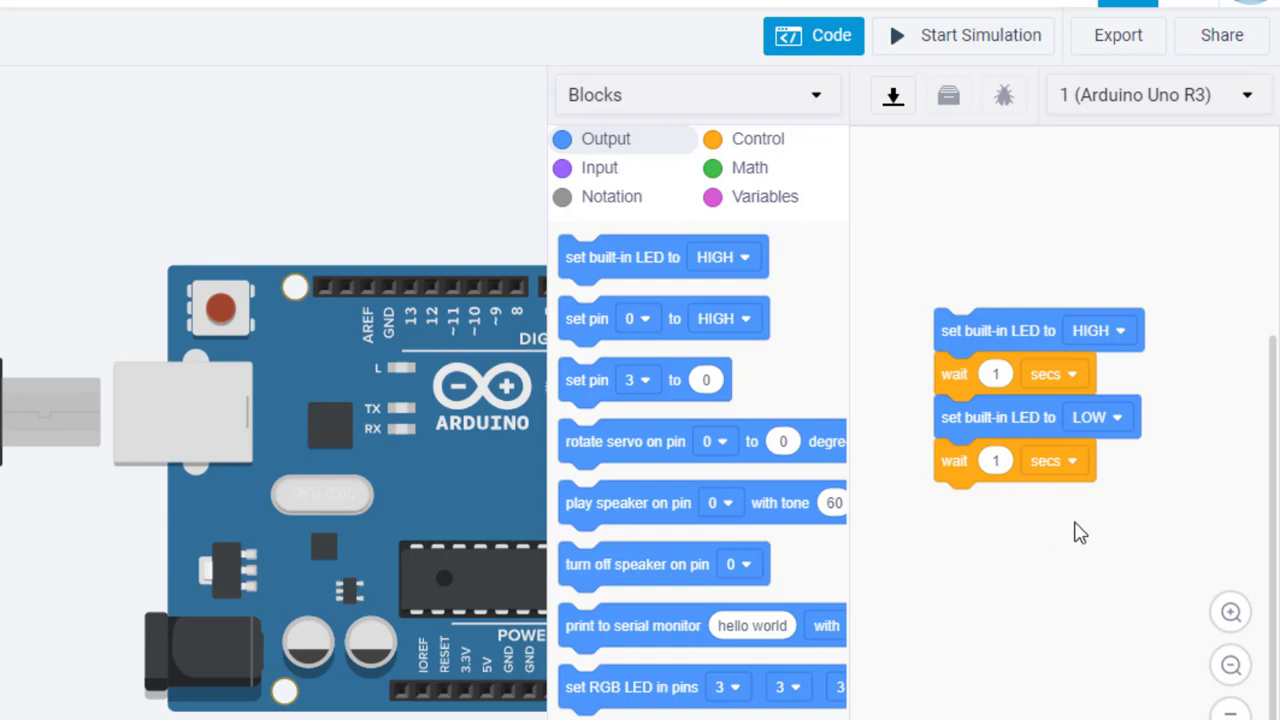
{"action": "left_click", "coordinate": [803, 45]}
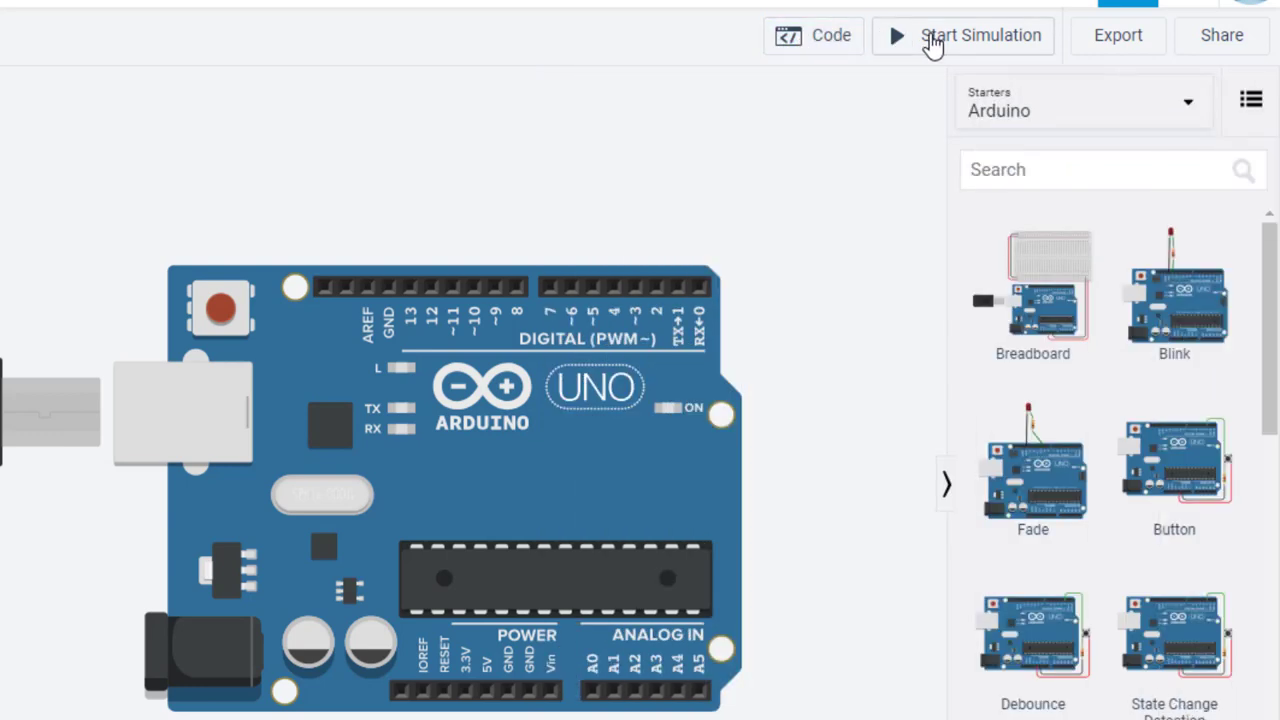
Simulate the rebuilt blink code, observe the built-in L LED on the Arduino Uno up close, and stop the simulation
{"action": "left_click", "coordinate": [932, 44]}
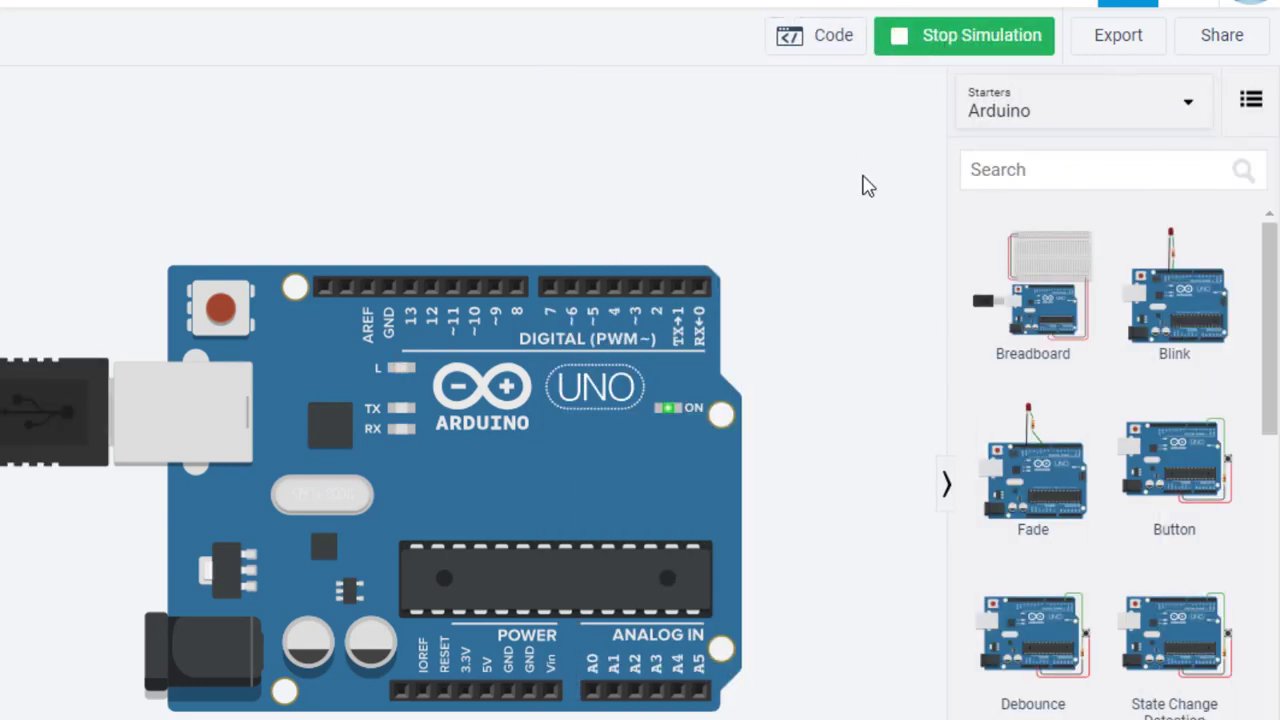
{"action": "scroll", "coordinate": [375, 388], "scroll_direction": "up", "scroll_amount": 2}
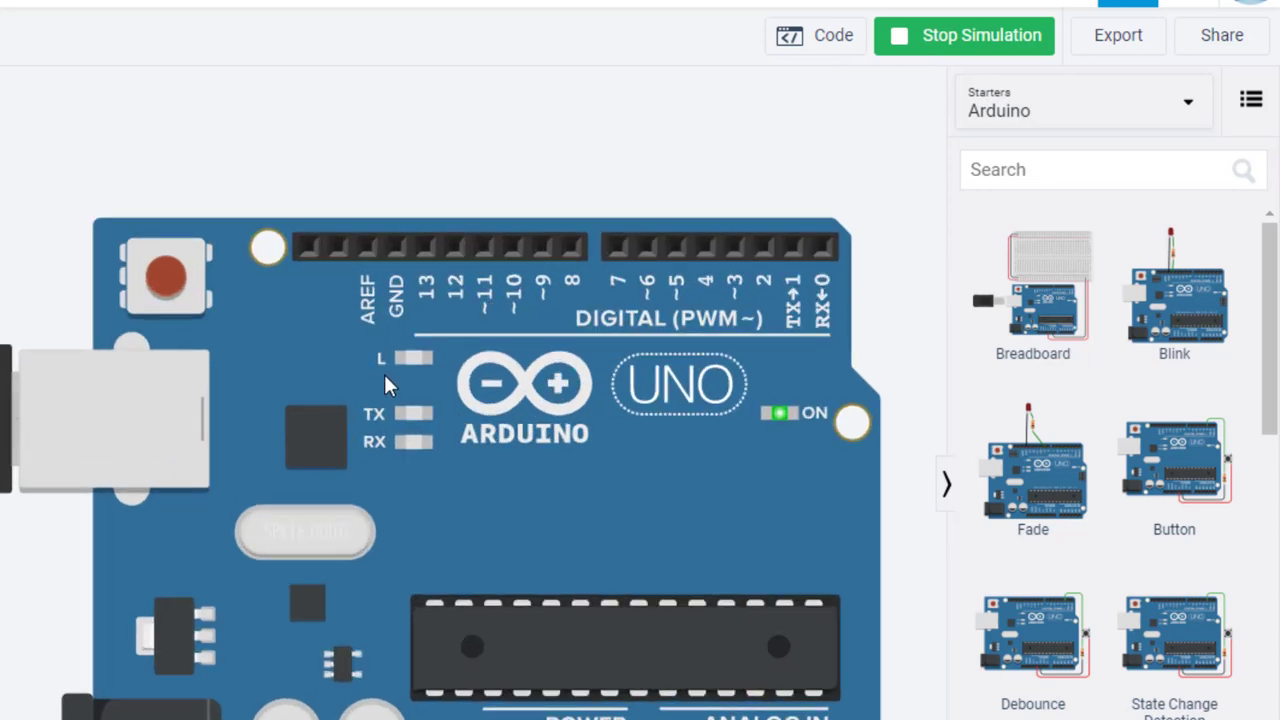
{"action": "scroll", "coordinate": [384, 374], "scroll_direction": "up", "scroll_amount": 1}
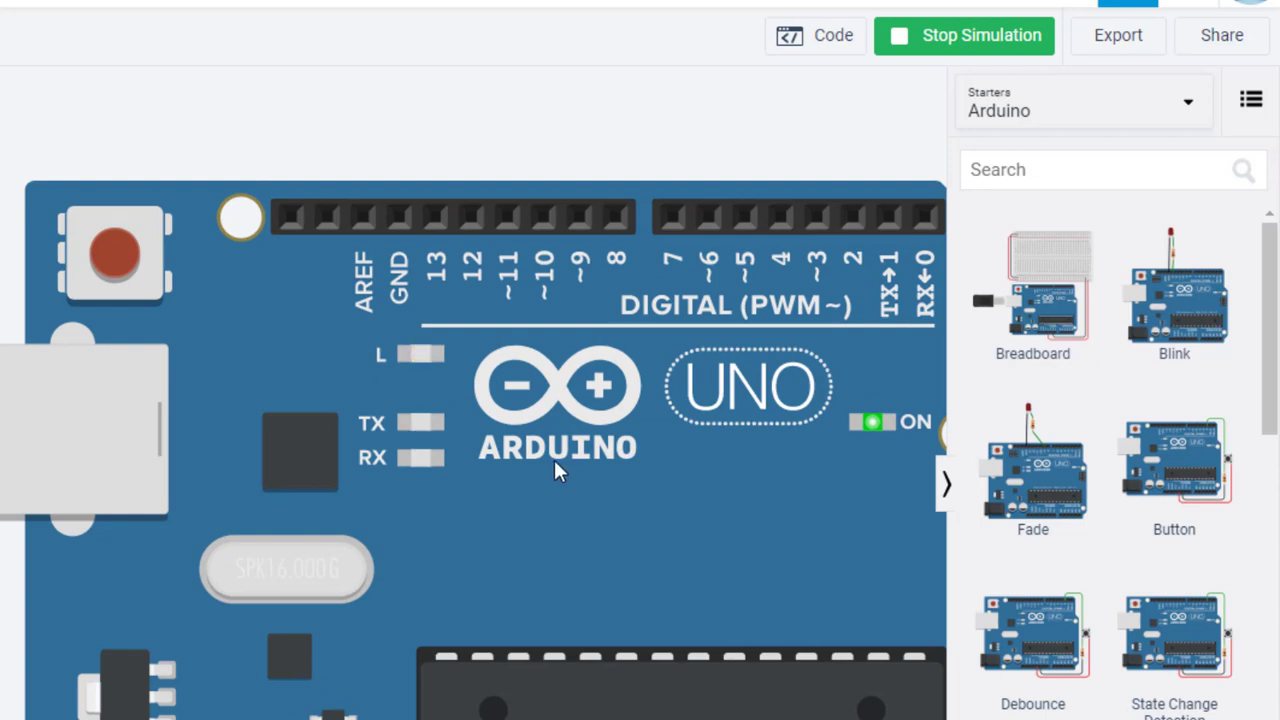
{"action": "scroll", "coordinate": [474, 458], "scroll_direction": "down", "scroll_amount": 2}
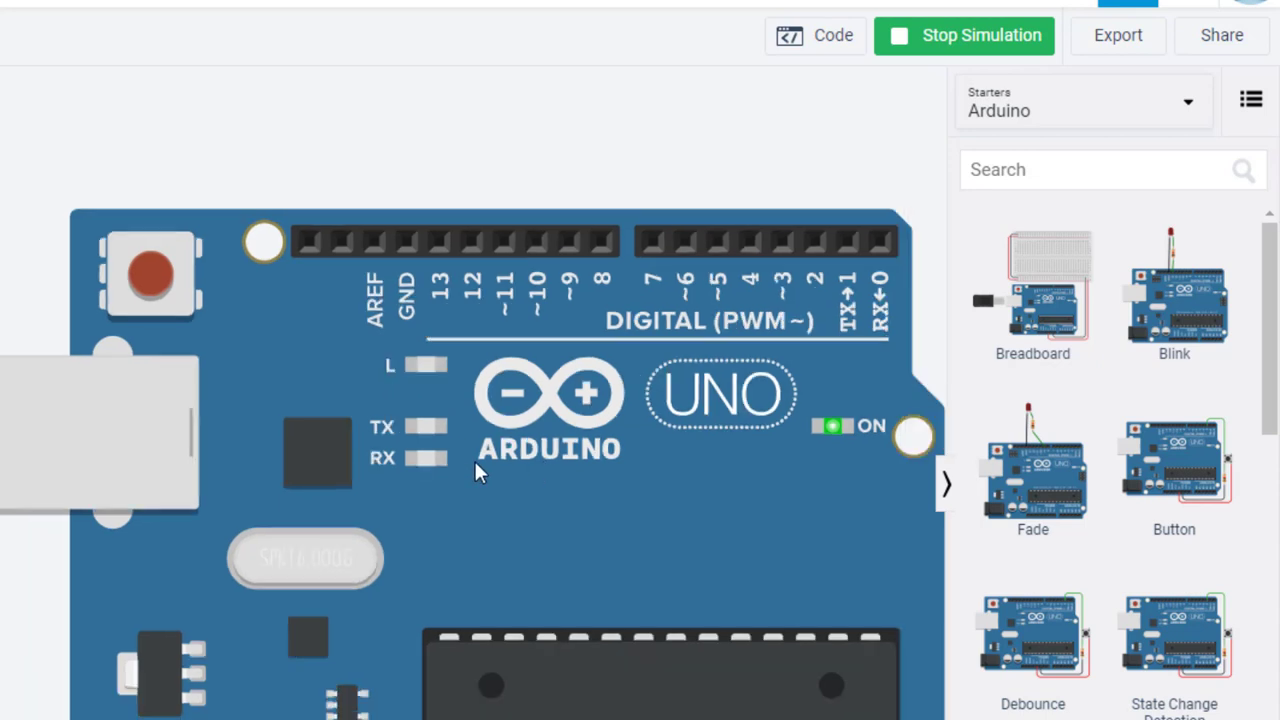
{"action": "scroll", "coordinate": [453, 458], "scroll_direction": "down", "scroll_amount": 1}
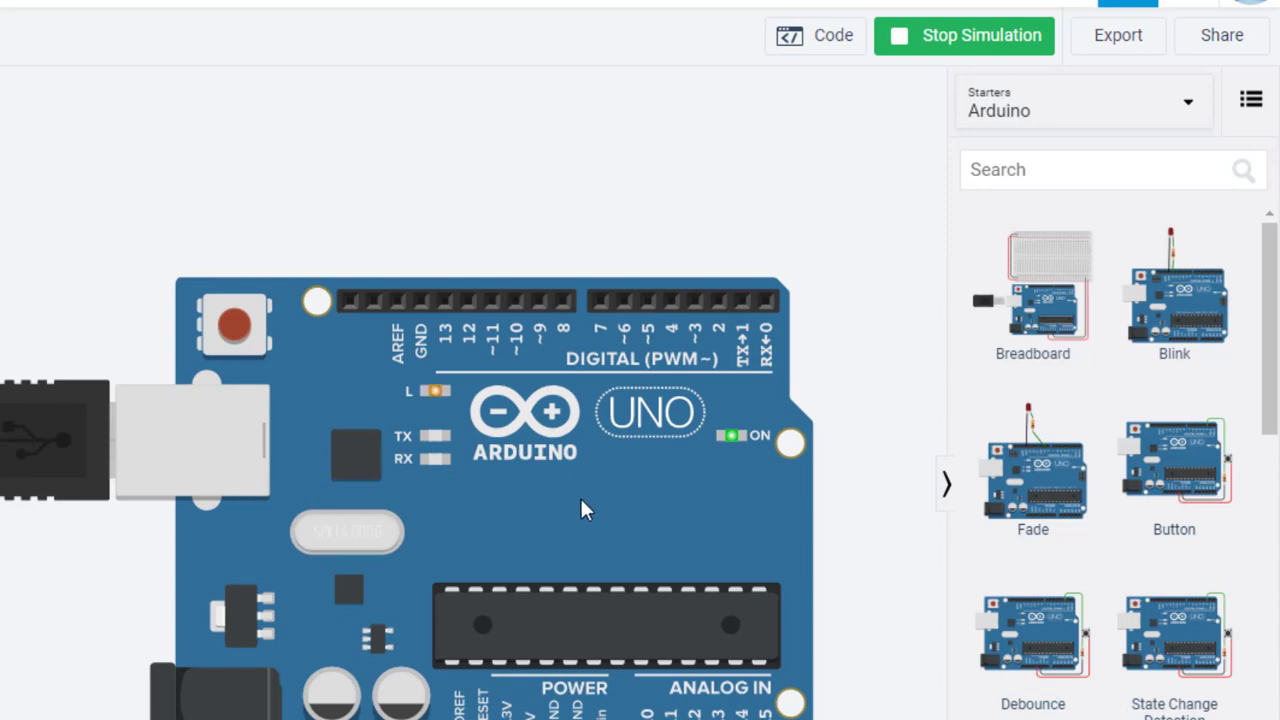
{"action": "scroll", "coordinate": [581, 500], "scroll_direction": "down", "scroll_amount": 1}
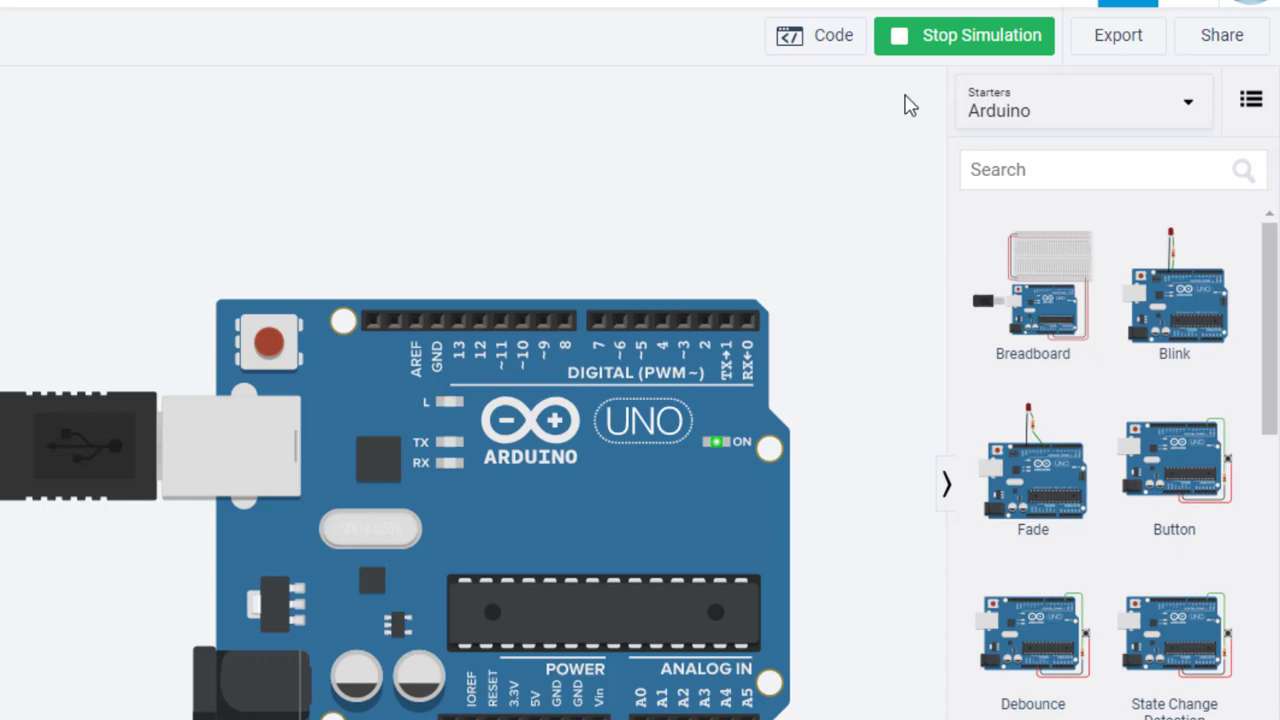
{"action": "left_click", "coordinate": [968, 40]}
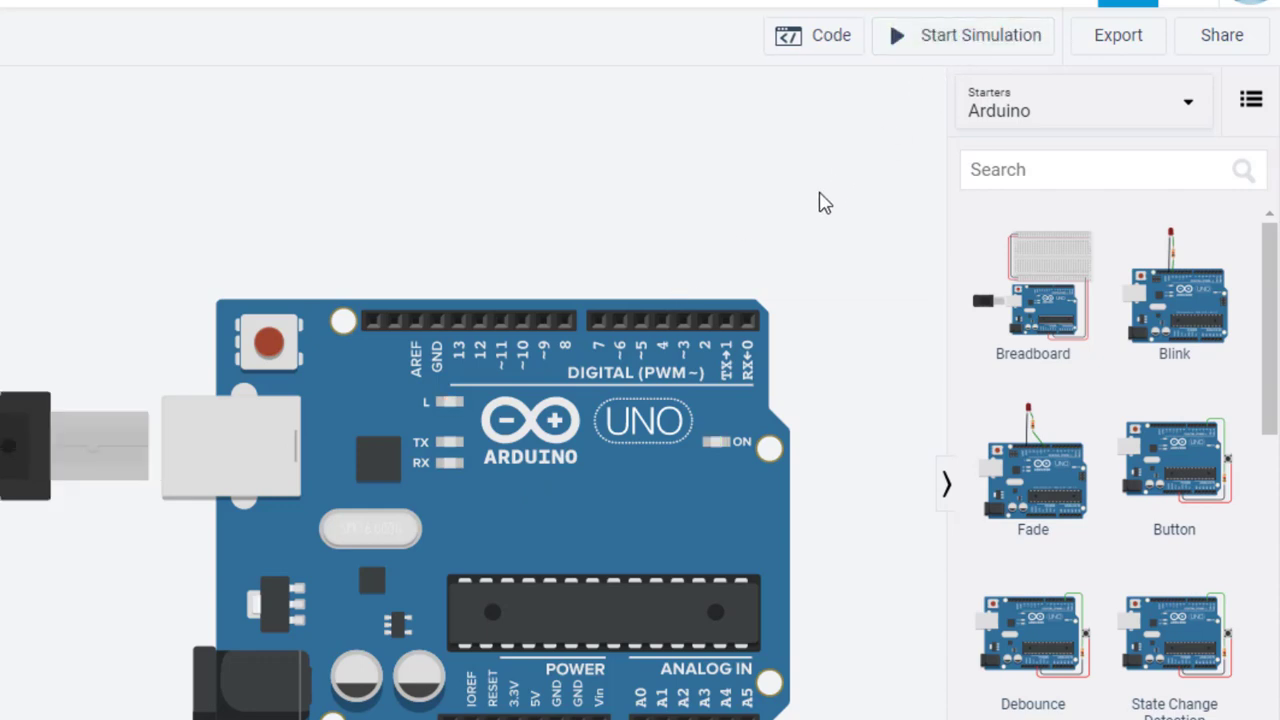
Place an LED and a resistor from the Basic components above the Arduino Uno
{"action": "left_click", "coordinate": [1041, 113]}
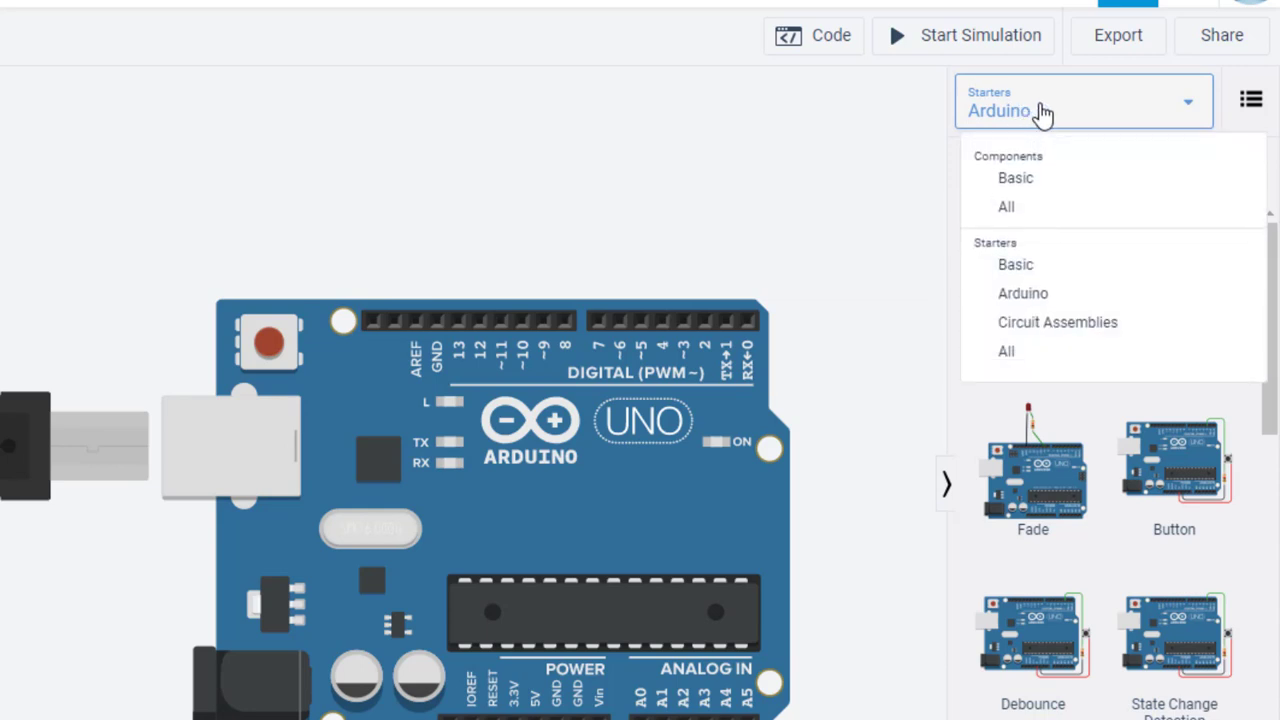
{"action": "left_click", "coordinate": [1018, 182]}
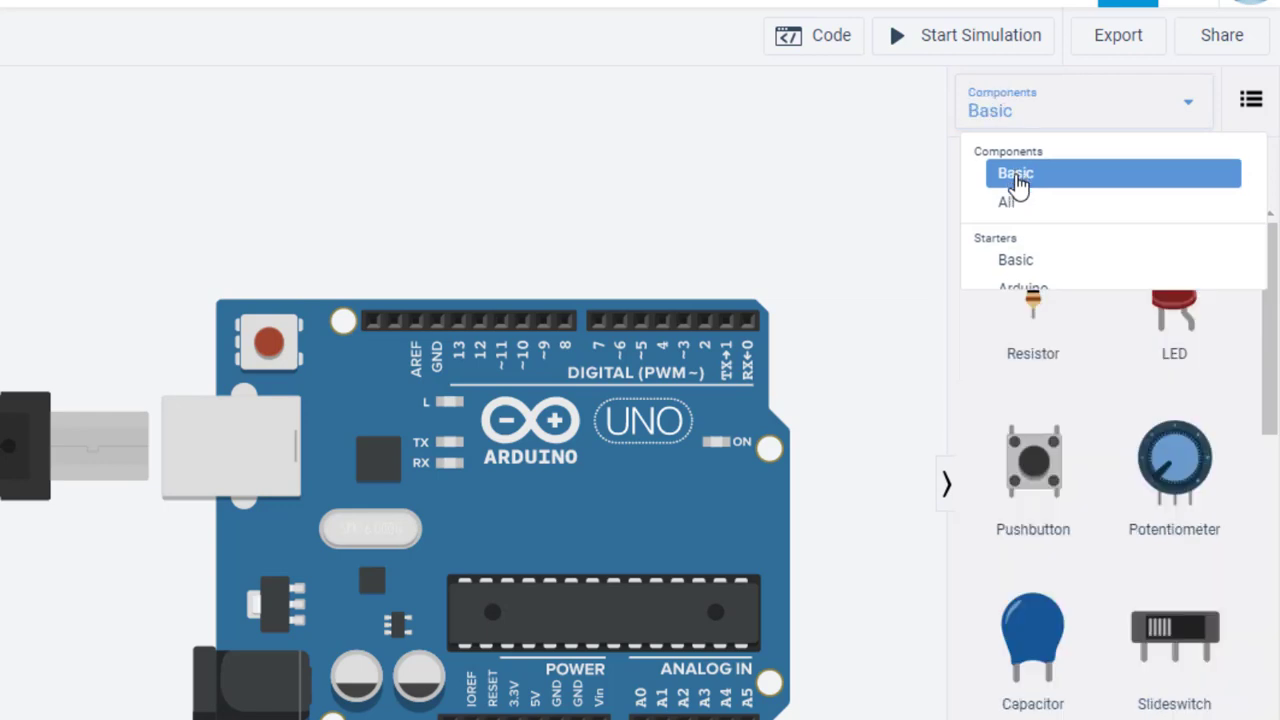
{"action": "left_click_drag", "start_coordinate": [1185, 285], "coordinate": [403, 194]}
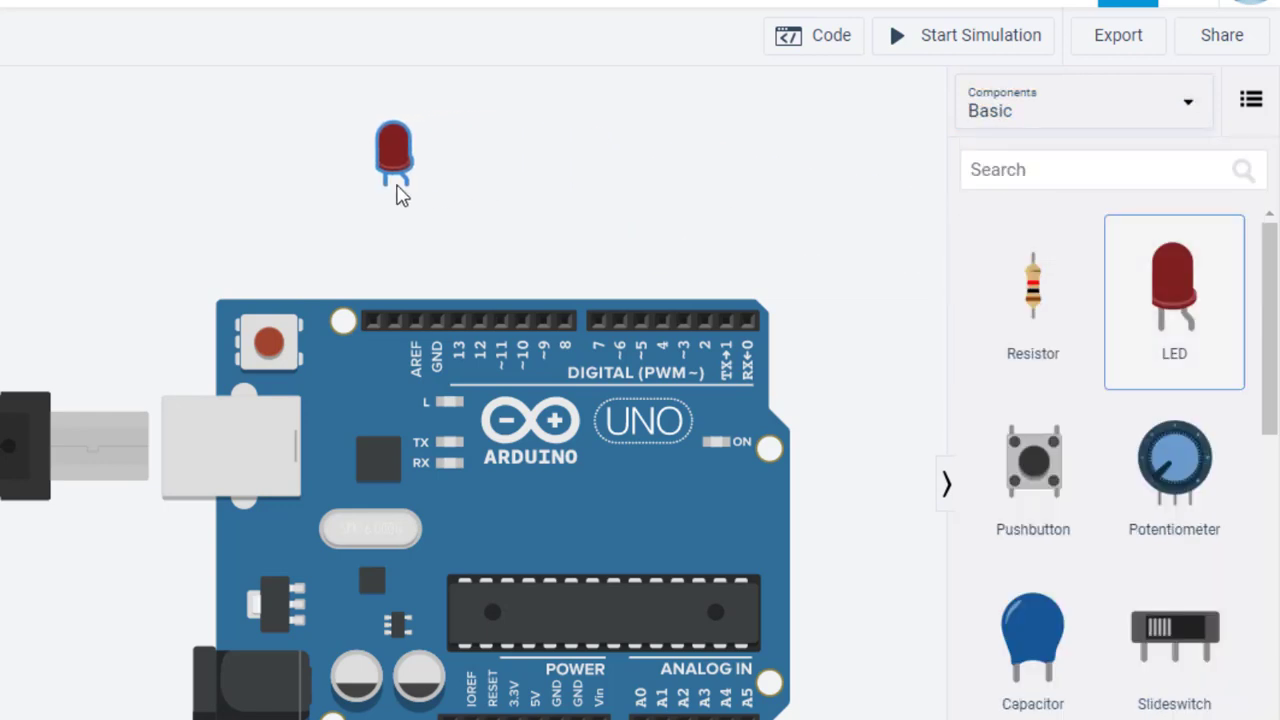
{"action": "left_click_drag", "start_coordinate": [1033, 290], "coordinate": [473, 228]}
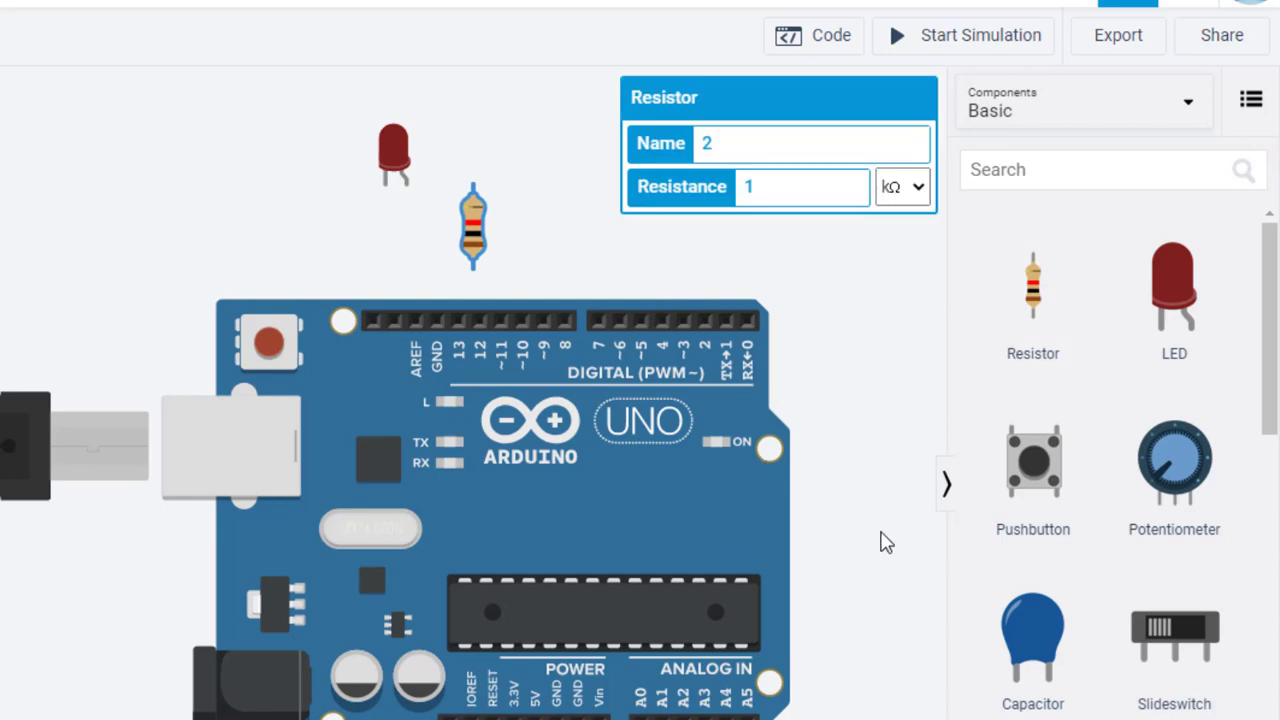
Place the Blink circuit from the Arduino starters in the empty workspace below the existing Arduino Uno
{"action": "left_click_drag", "start_coordinate": [800, 715], "coordinate": [643, 271]}
{"action": "left_click", "coordinate": [1000, 126]}
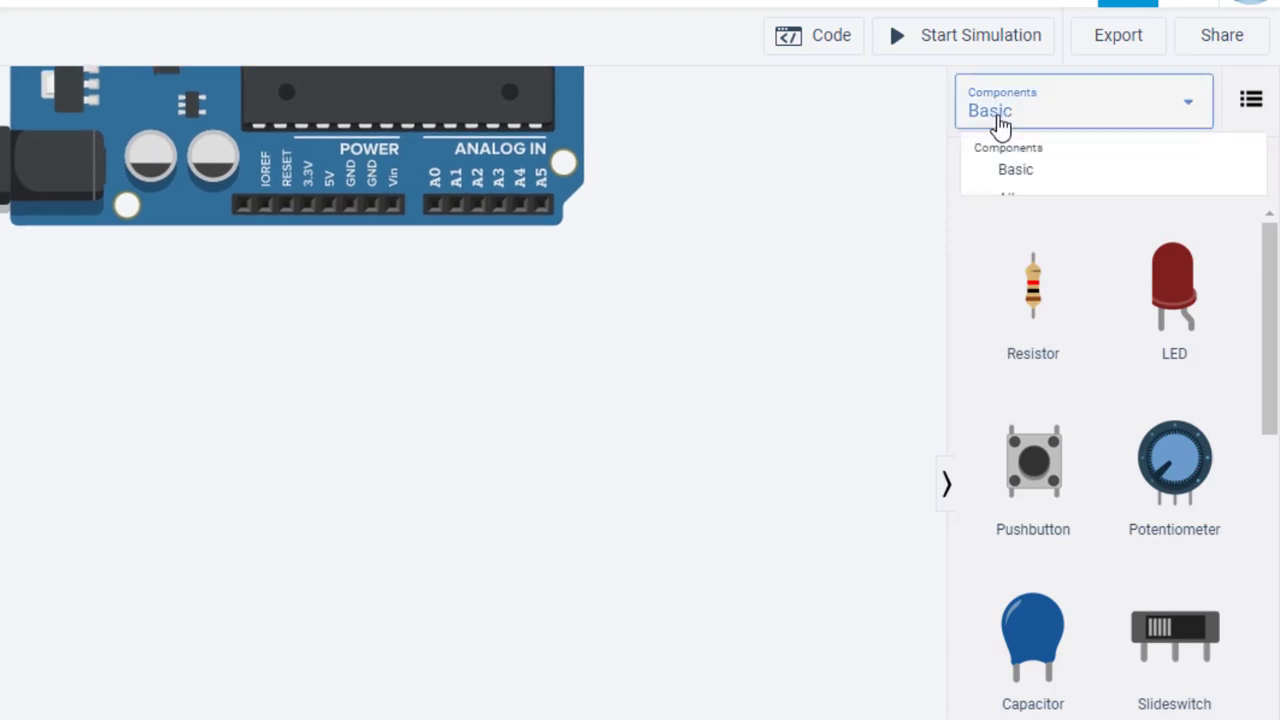
{"action": "left_click", "coordinate": [997, 296]}
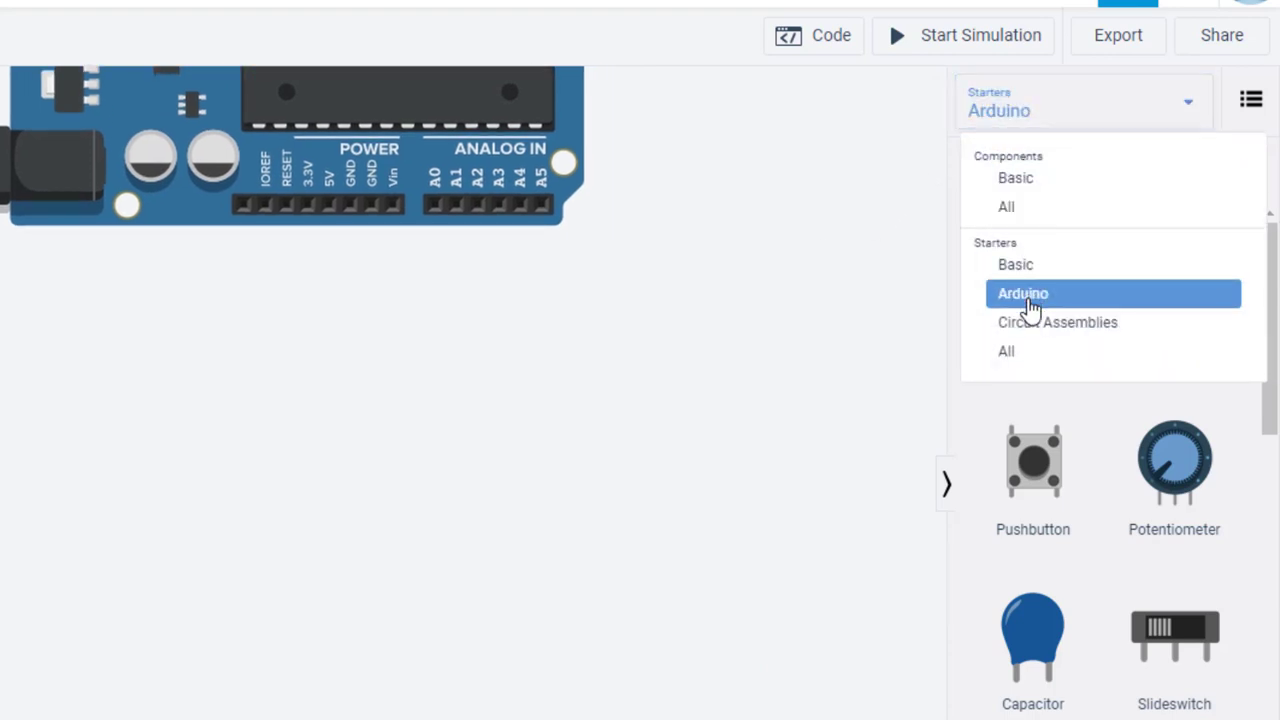
{"action": "left_click_drag", "start_coordinate": [1130, 325], "coordinate": [360, 570]}
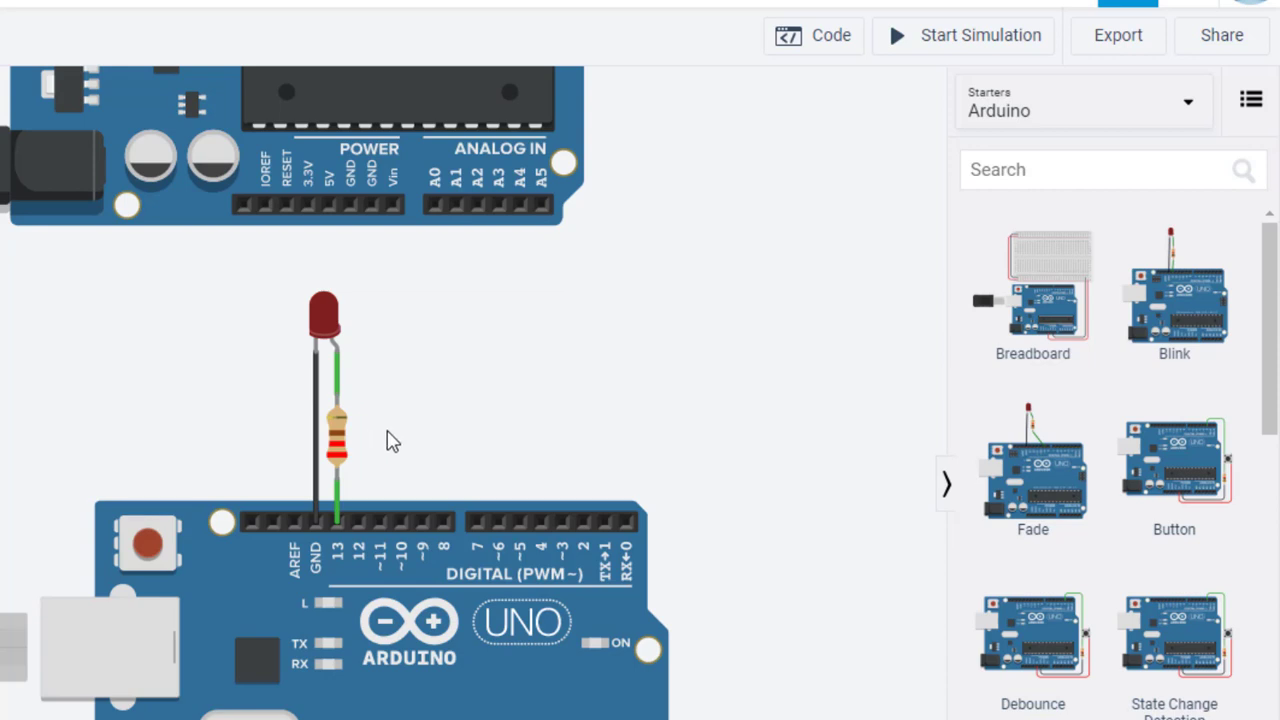
Check the resistance of the Blink circuit's resistor, and undo the last placement change of the circuit
{"action": "left_click", "coordinate": [340, 452]}
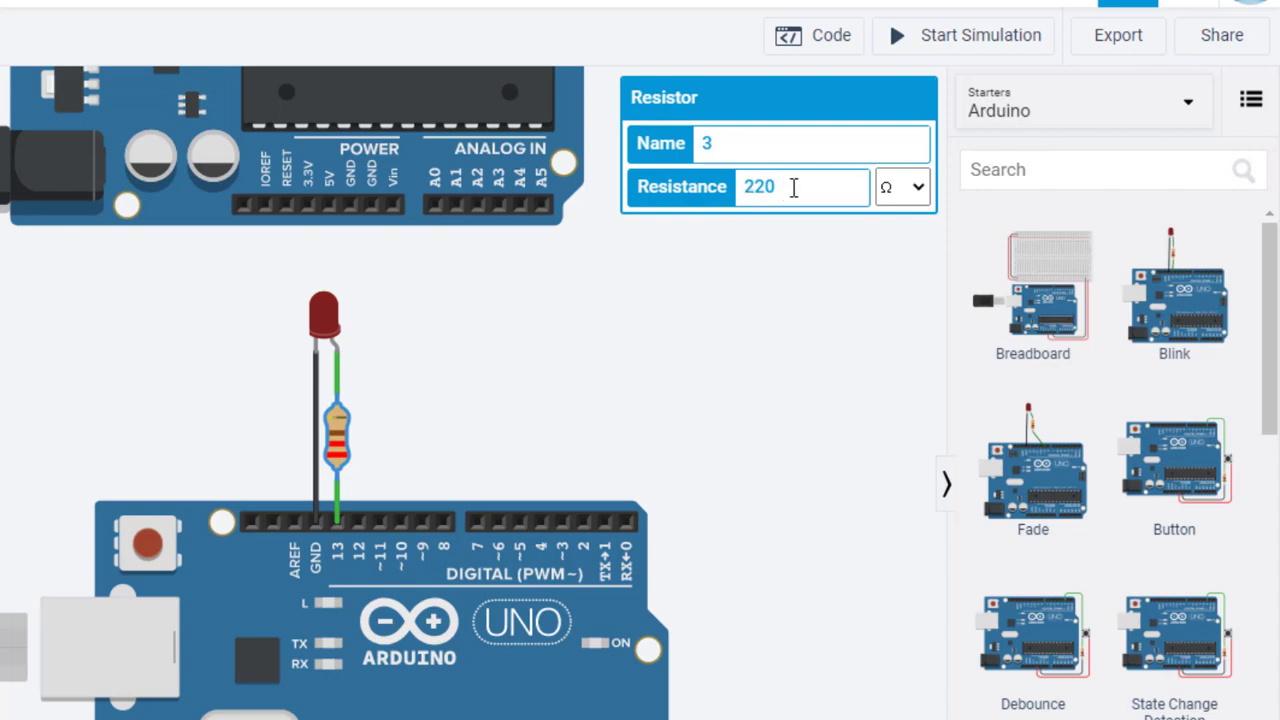
{"action": "left_click", "coordinate": [776, 309]}
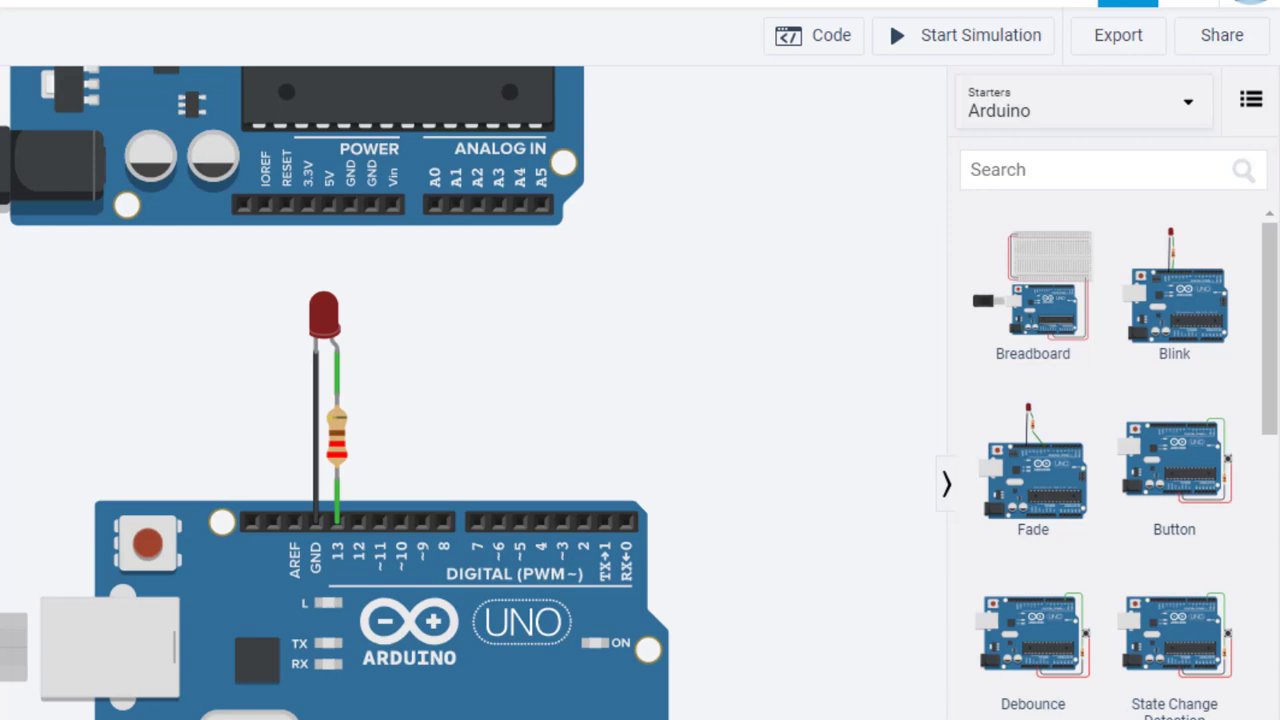
{"action": "key", "text": "ctrl+z"}
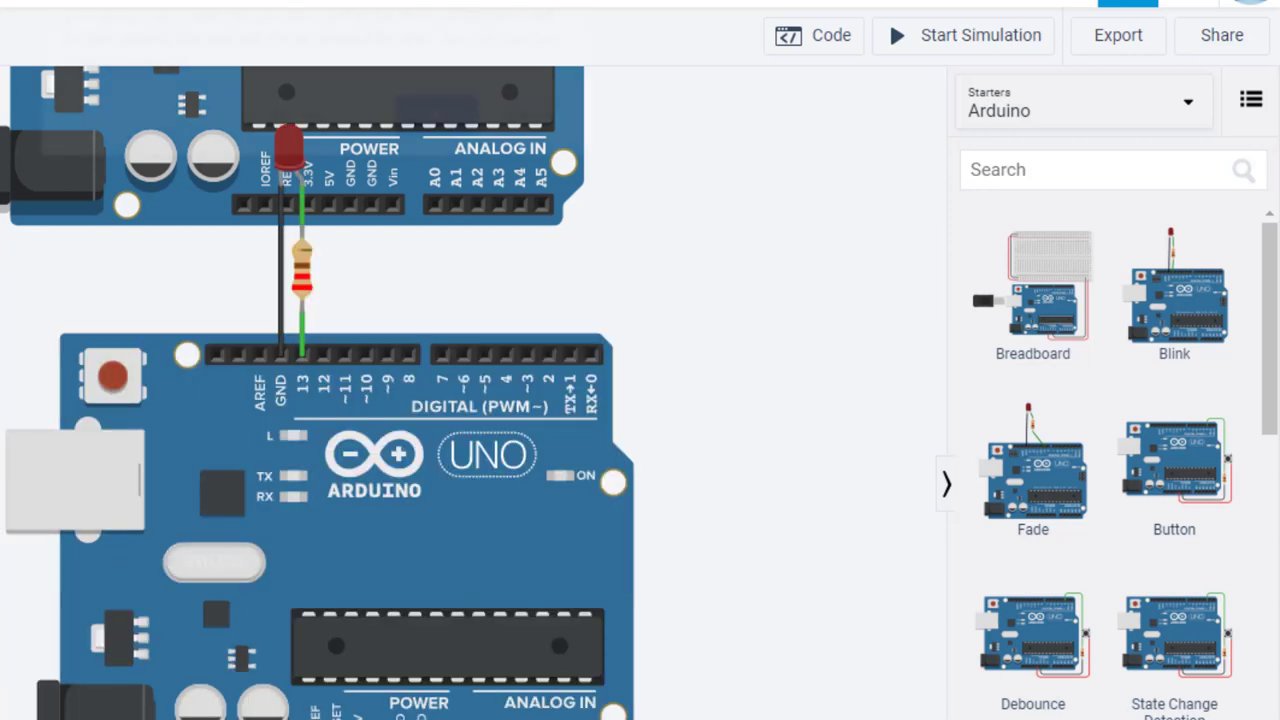
Delete the Blink starter circuit and accept the loss of its code
{"action": "key", "text": "Delete"}
{"action": "left_click", "coordinate": [433, 134]}
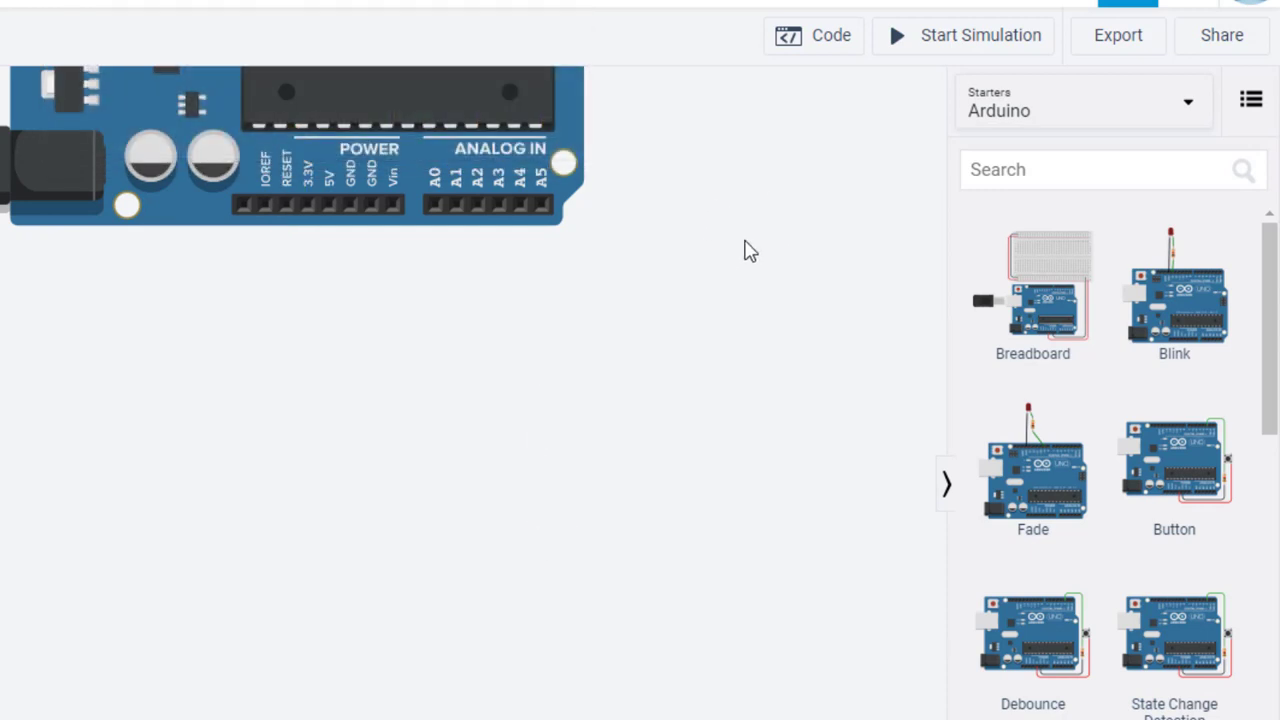
Set the loose resistor above the Arduino Uno to a resistance of 220 Ω
{"action": "left_click_drag", "start_coordinate": [718, 192], "coordinate": [803, 716]}
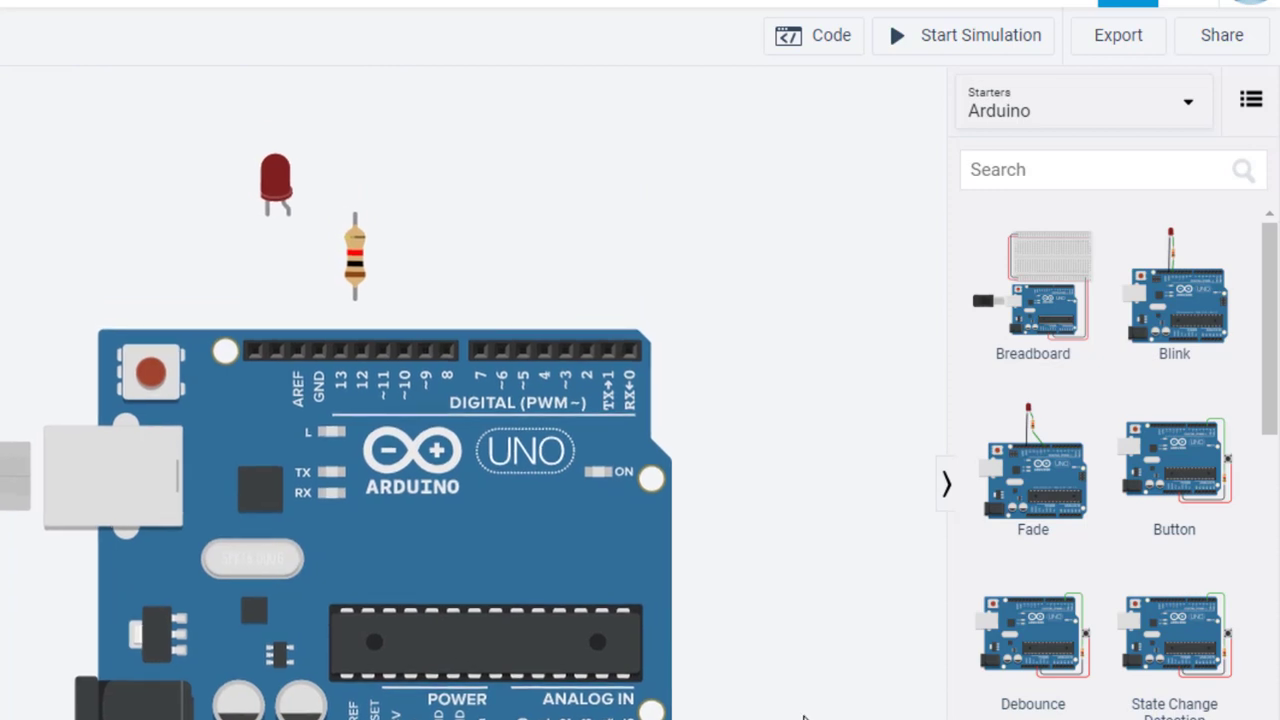
{"action": "left_click", "coordinate": [357, 266]}
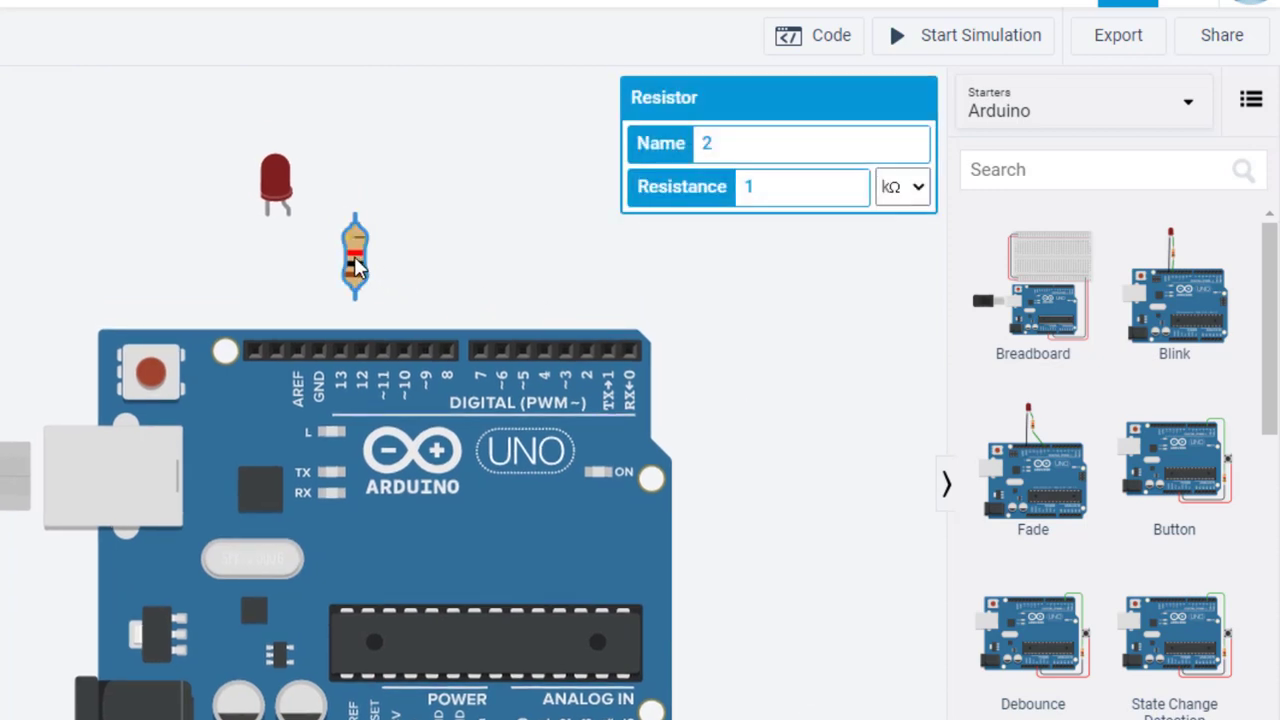
{"action": "left_click", "coordinate": [896, 190]}
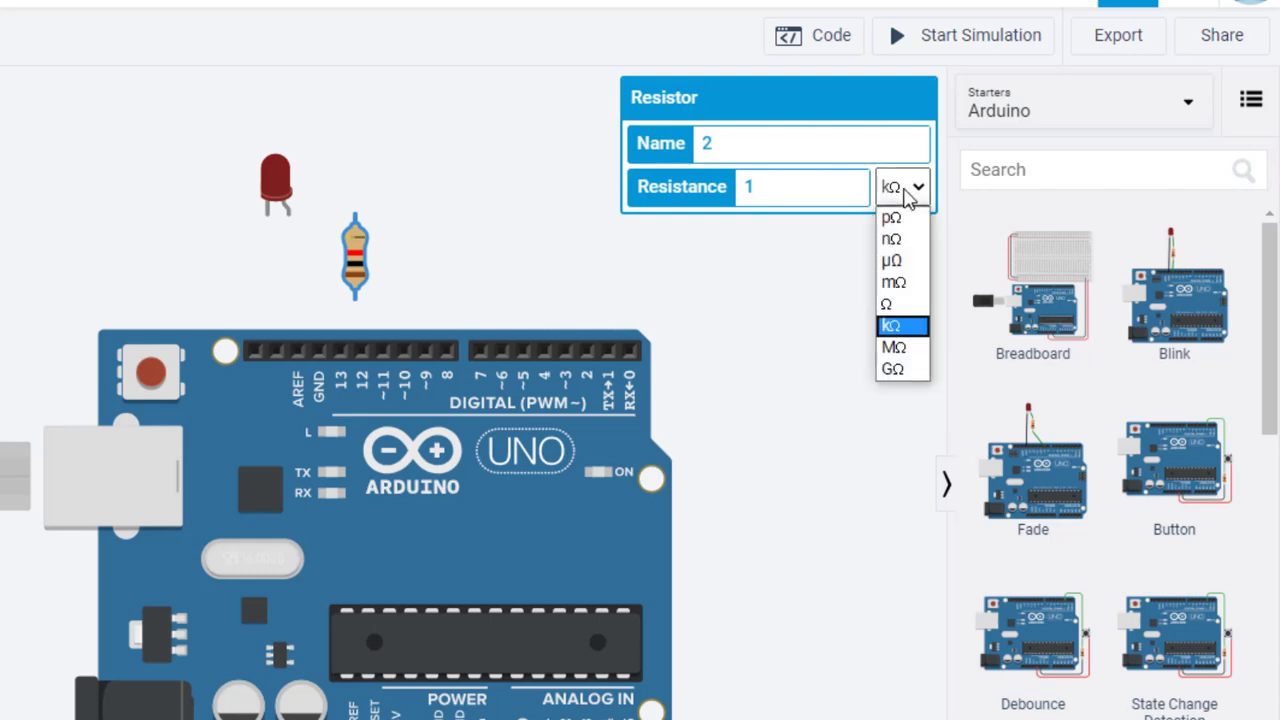
{"action": "left_click", "coordinate": [889, 303]}
{"action": "left_click_drag", "start_coordinate": [768, 181], "coordinate": [743, 187]}
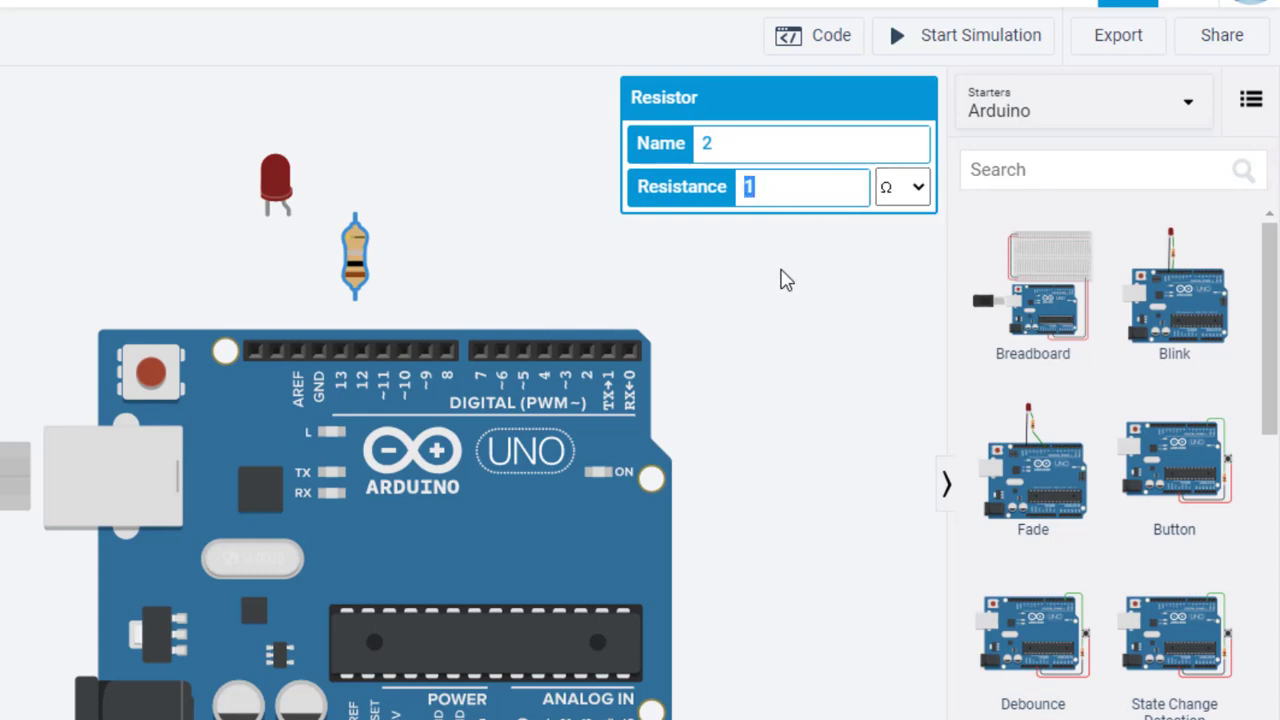
{"action": "type", "text": "220"}
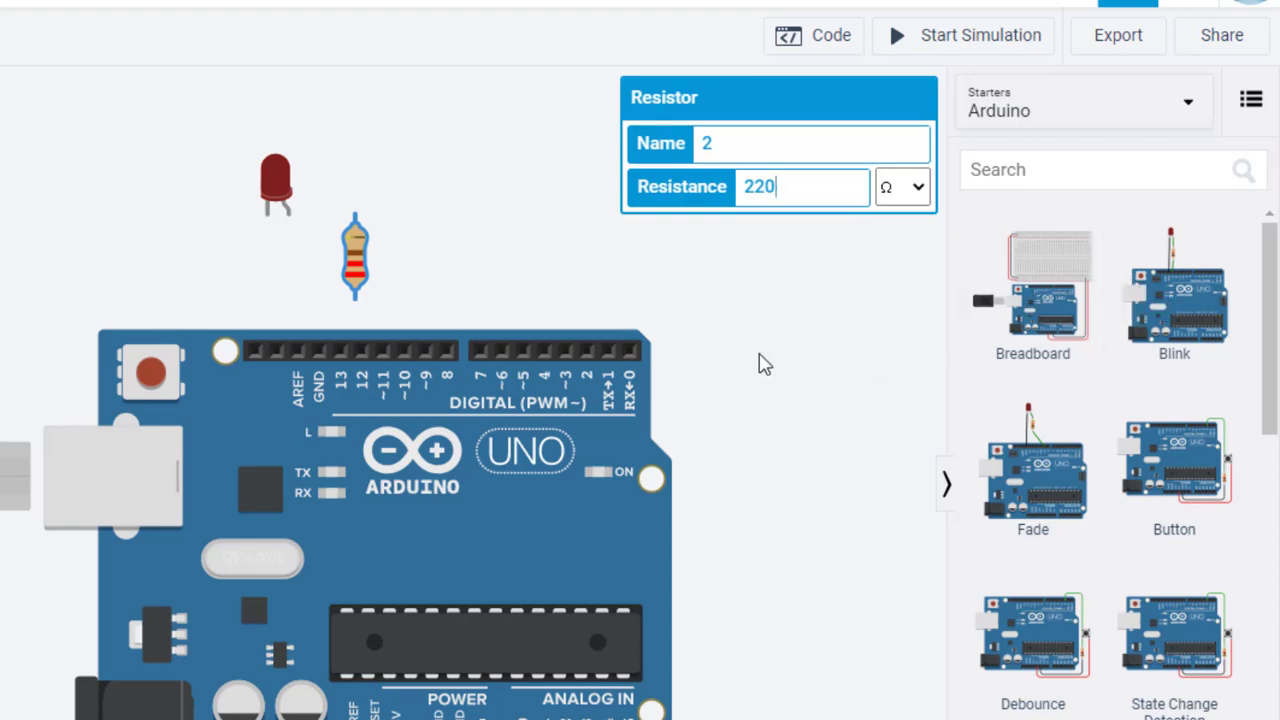
Place the Blink starter circuit in the empty workspace below the existing Arduino Uno, clear of the board
{"action": "left_click_drag", "start_coordinate": [803, 590], "coordinate": [561, 88]}
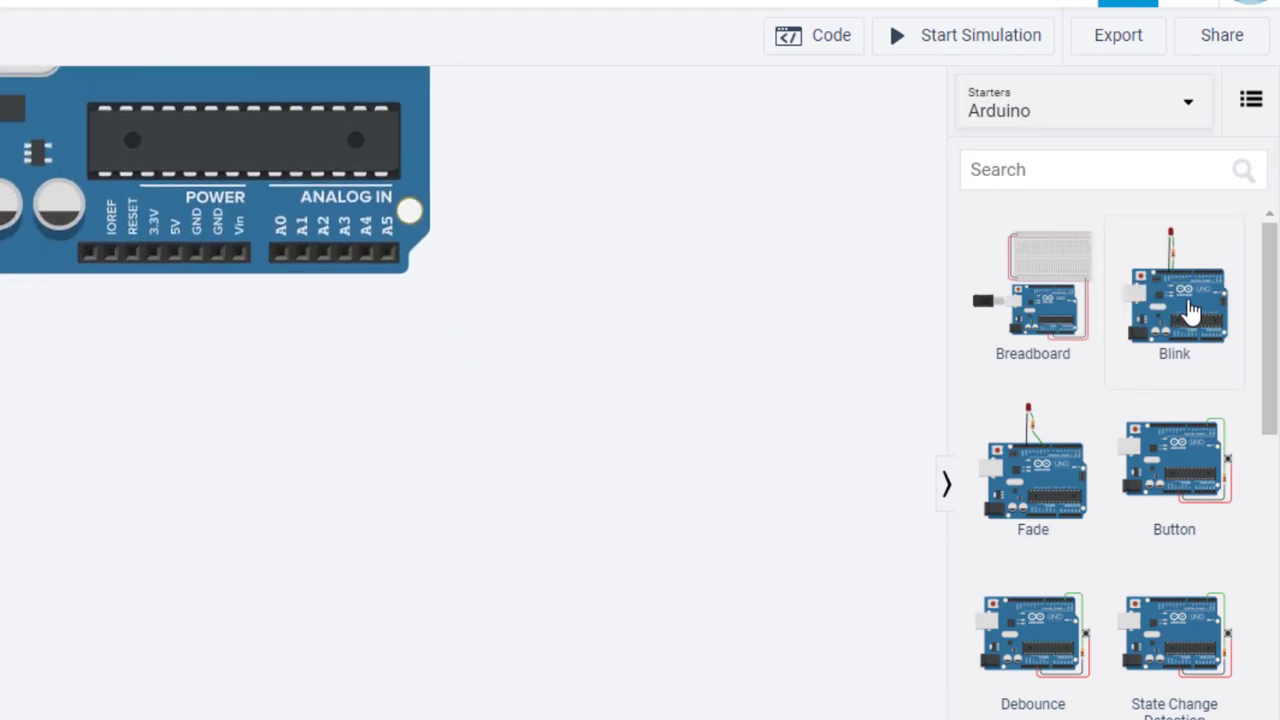
{"action": "left_click_drag", "start_coordinate": [1098, 370], "coordinate": [418, 686]}
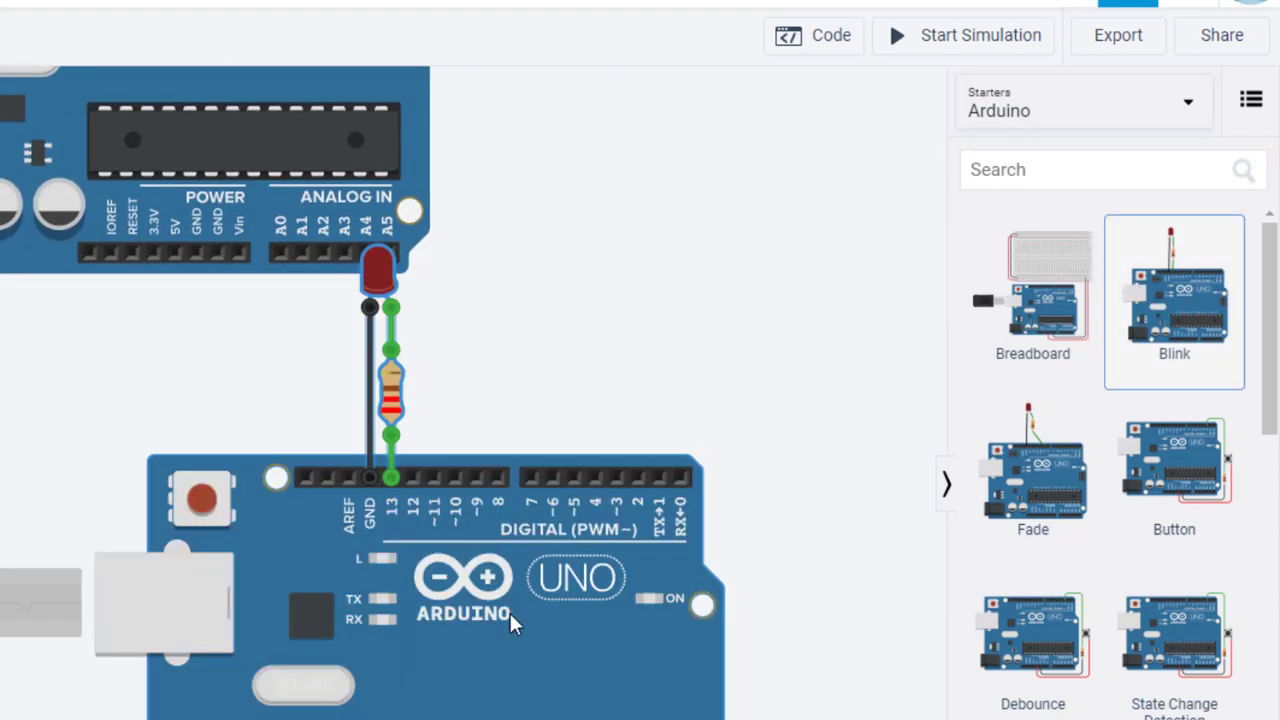
{"action": "left_click_drag", "start_coordinate": [552, 615], "coordinate": [474, 719]}
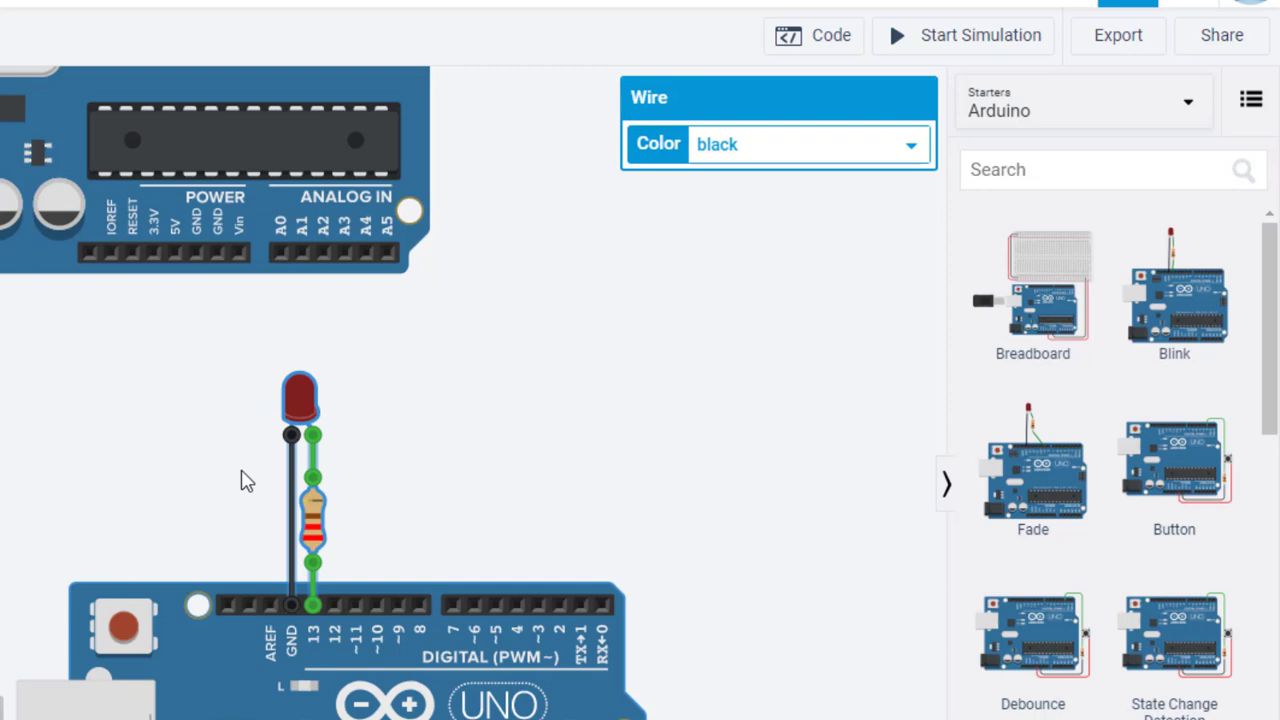
{"action": "left_click", "coordinate": [359, 401]}
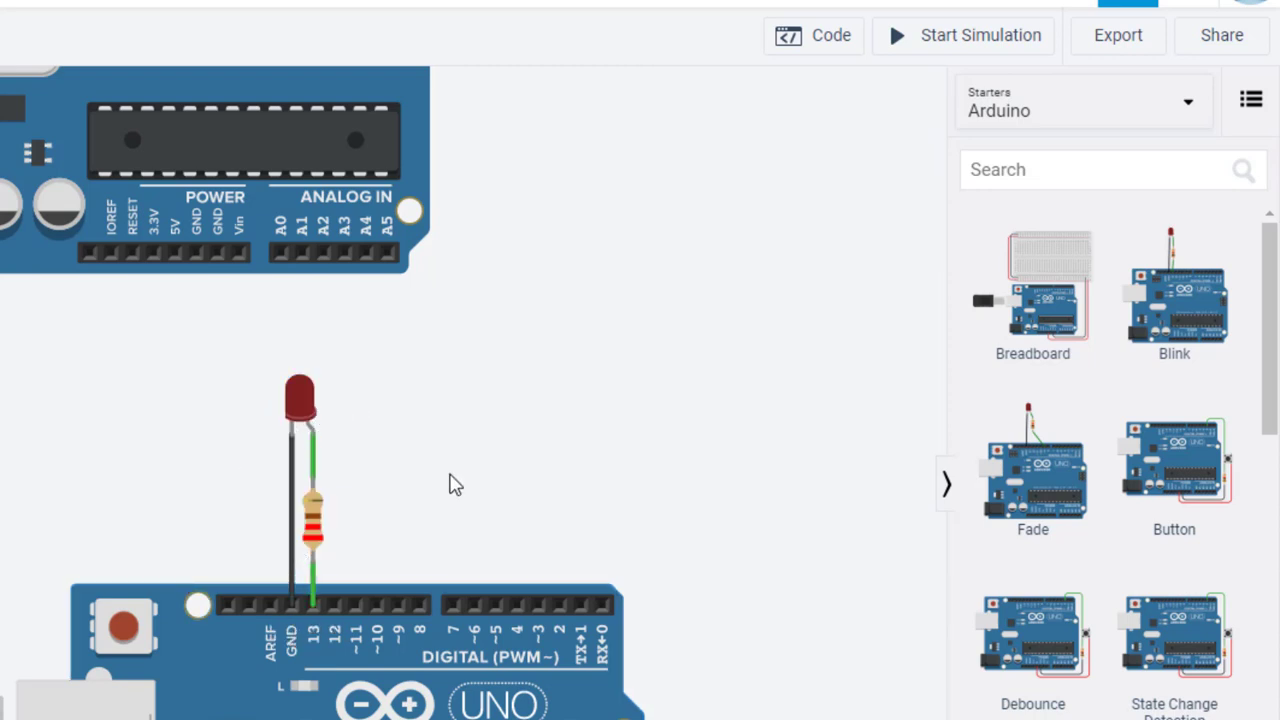
Seat the 220 Ω resistor on pin 13 of the original Arduino Uno and rest the LED's anode on its free terminal
{"action": "scroll", "coordinate": [626, 349], "scroll_direction": "up", "scroll_amount": 2}
{"action": "scroll", "coordinate": [746, 503], "scroll_direction": "down", "scroll_amount": 5}
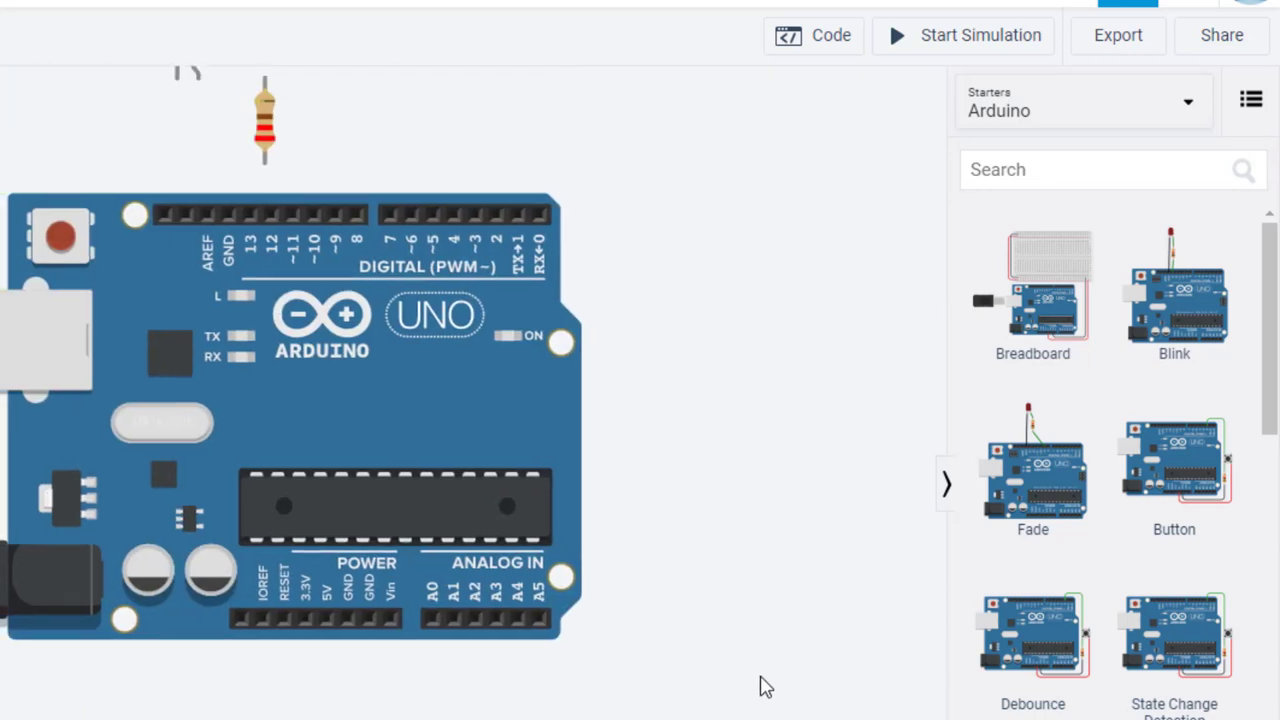
{"action": "scroll", "coordinate": [760, 687], "scroll_direction": "up", "scroll_amount": 3}
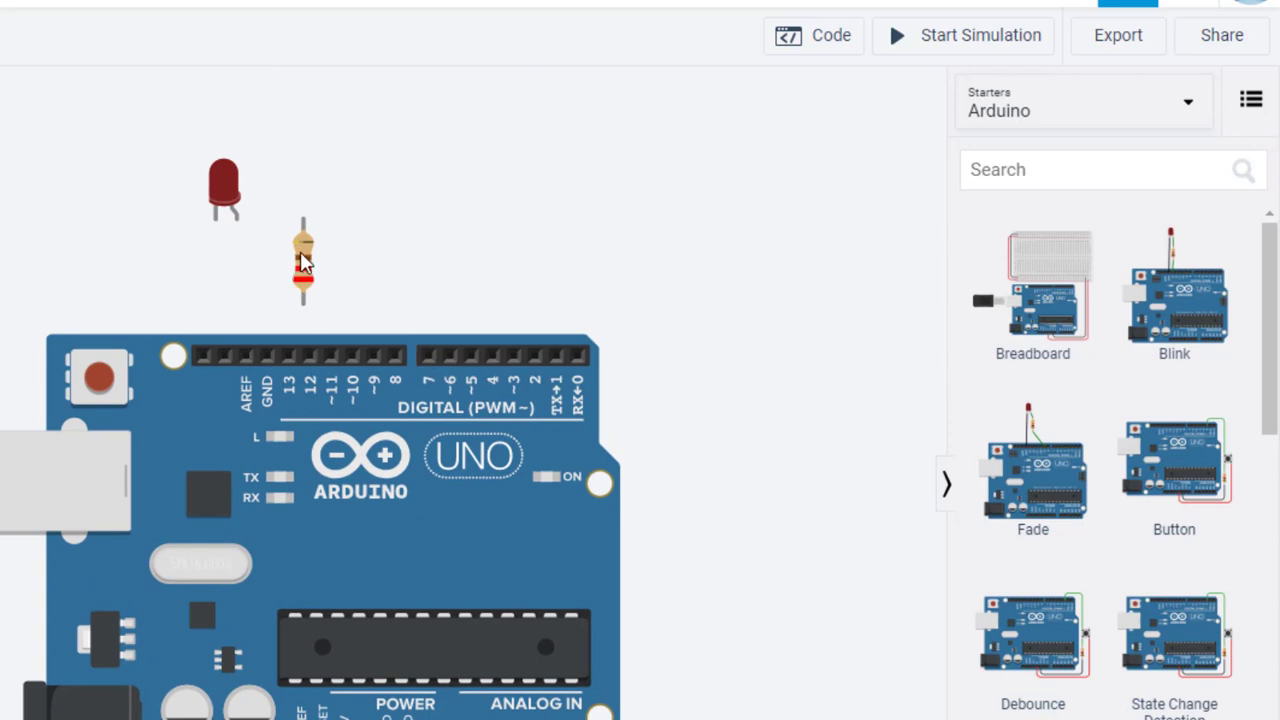
{"action": "left_click_drag", "start_coordinate": [305, 262], "coordinate": [290, 300]}
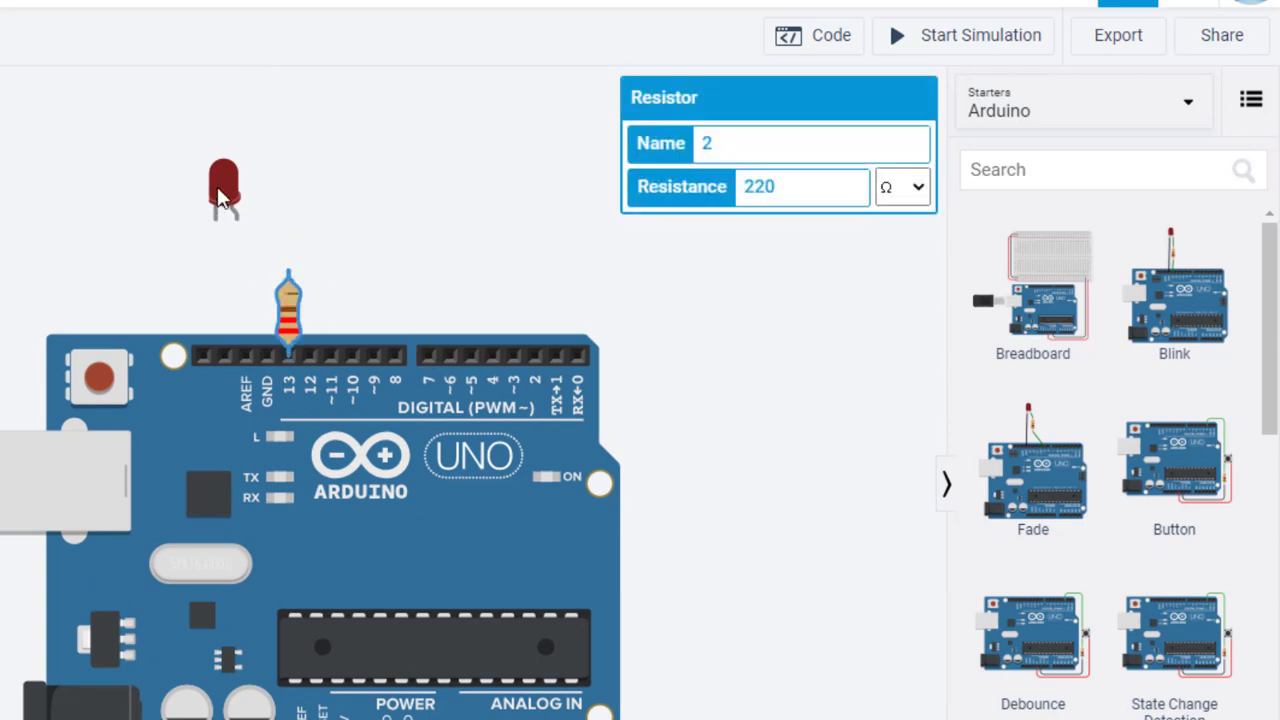
{"action": "left_click_drag", "start_coordinate": [220, 195], "coordinate": [265, 240]}
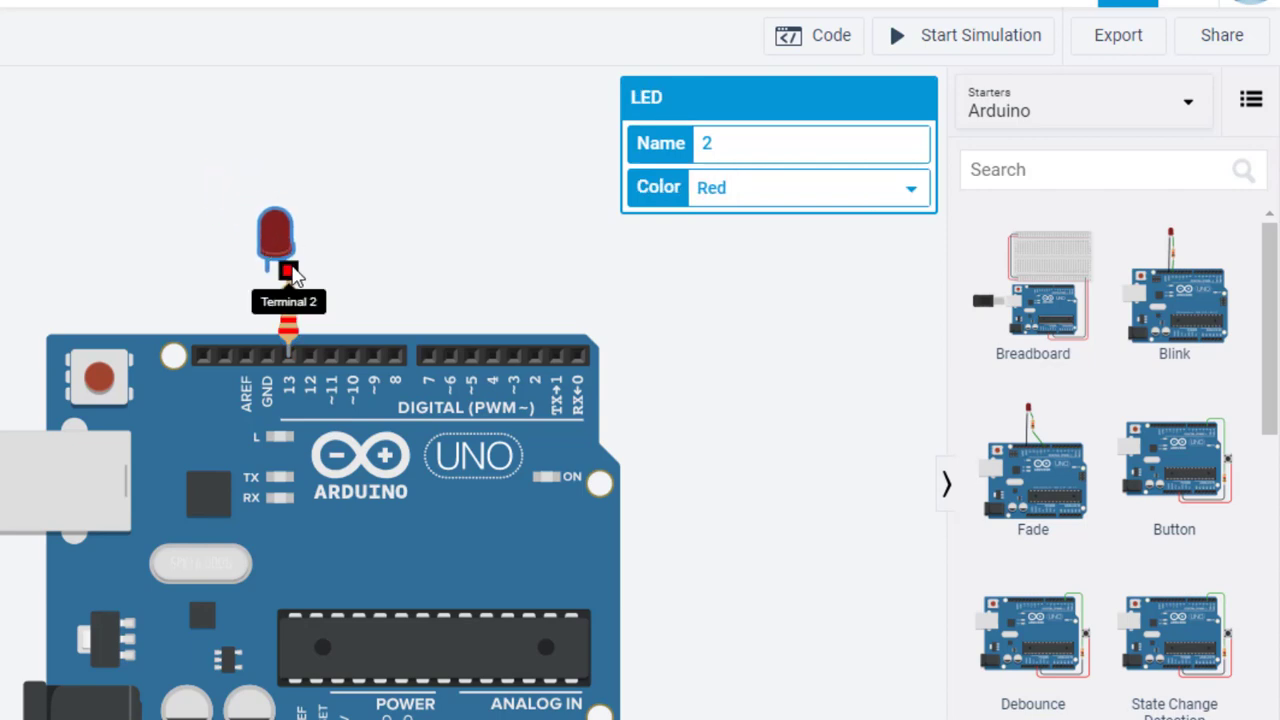
Wire the LED's cathode to the Arduino's GND pin beside AREF
{"action": "left_click_drag", "start_coordinate": [290, 272], "coordinate": [274, 245]}
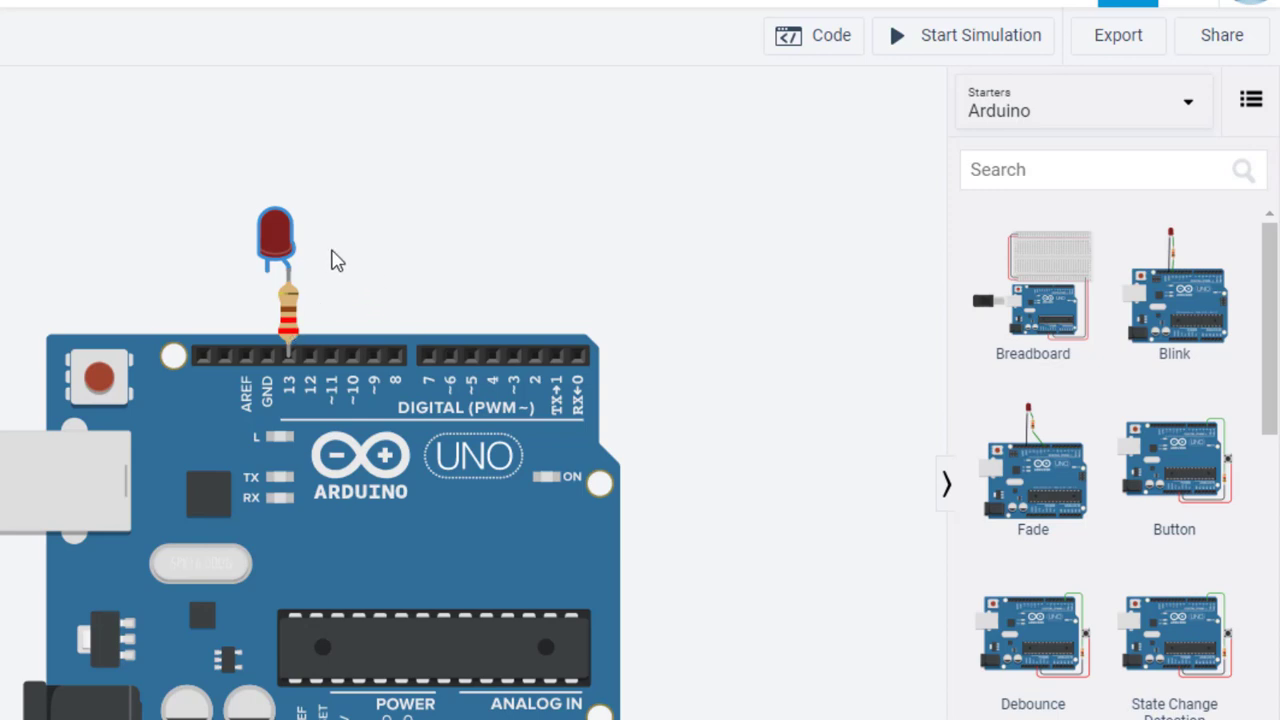
{"action": "left_click", "coordinate": [269, 270]}
{"action": "left_click", "coordinate": [271, 355]}
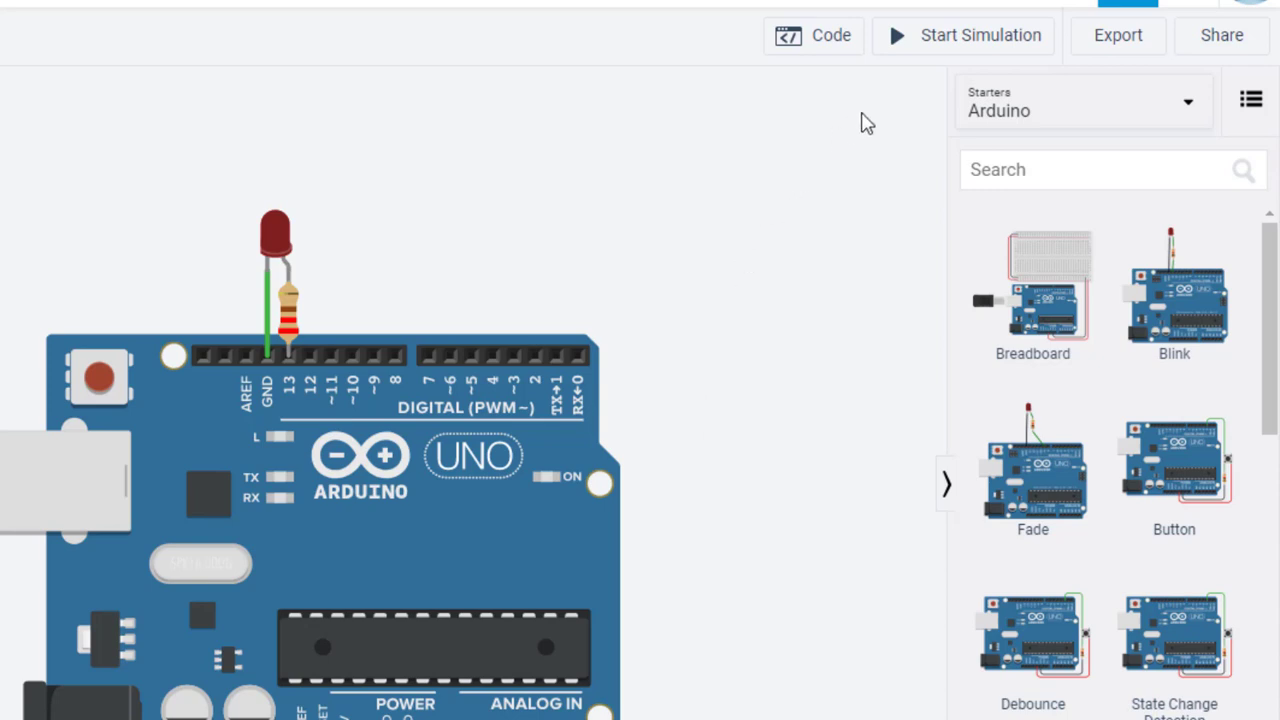
Simulate the circuit, view the starter Arduino's block code while it runs, and stop the simulation
{"action": "left_click", "coordinate": [928, 52]}
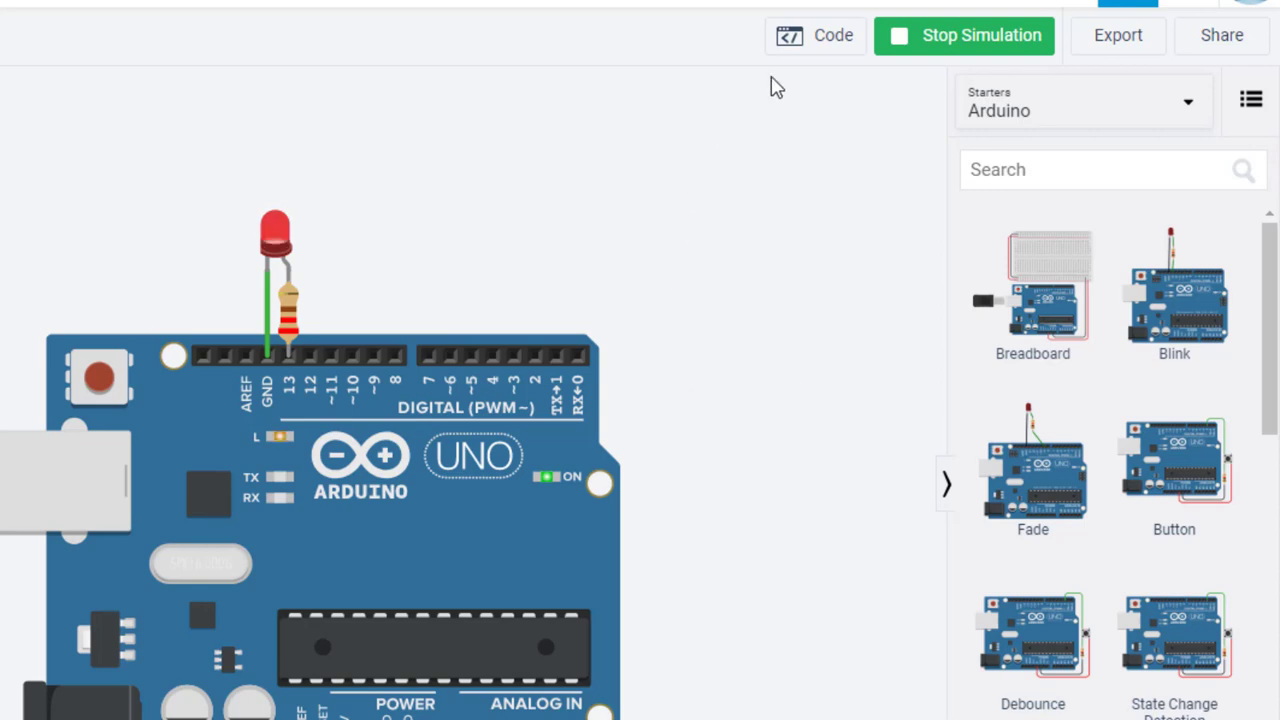
{"action": "left_click", "coordinate": [805, 50]}
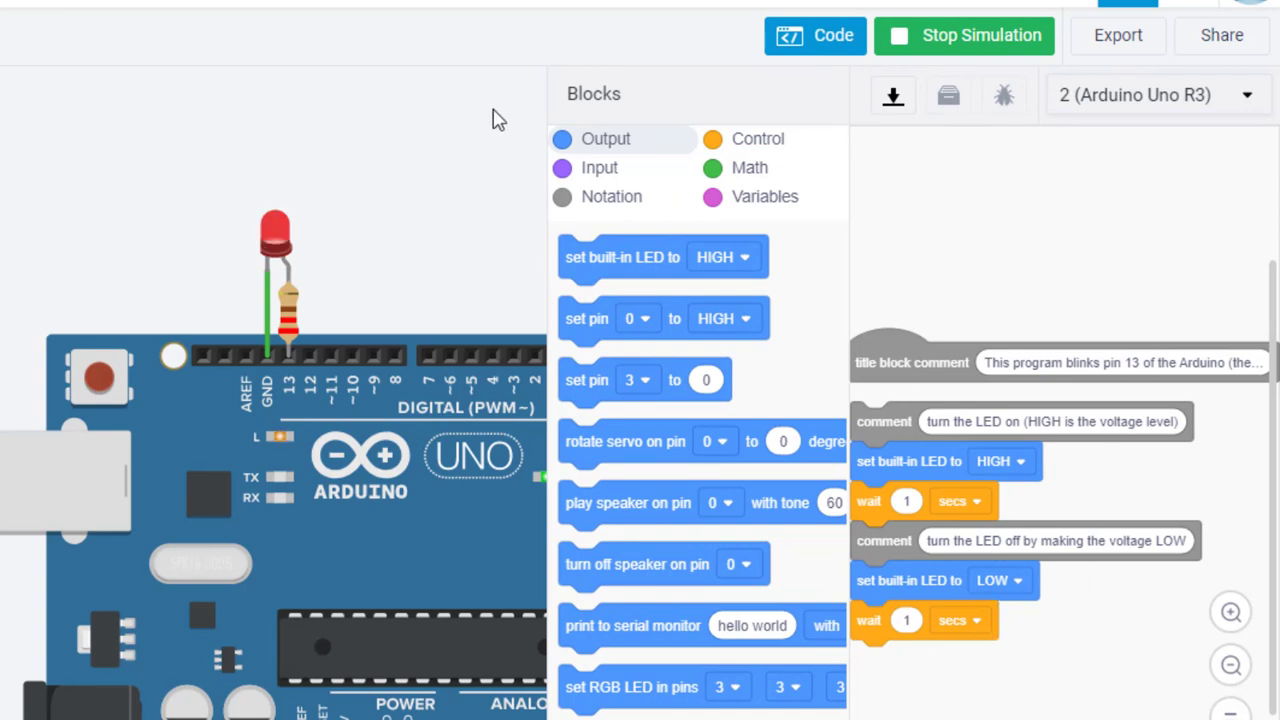
{"action": "left_click", "coordinate": [903, 38]}
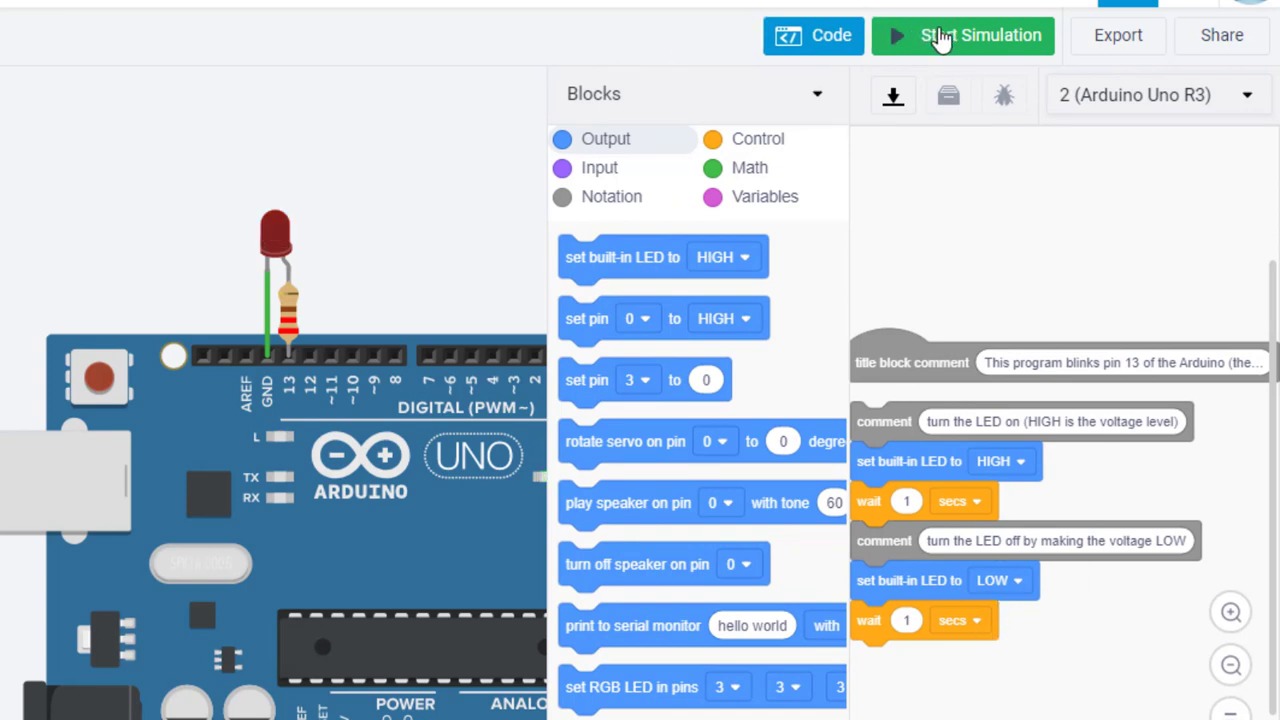
{"action": "left_click", "coordinate": [805, 40]}
Delete the entire Blink starter circuit below the original Arduino, accepting the loss of its code
{"action": "scroll", "coordinate": [622, 330], "scroll_direction": "down", "scroll_amount": 3}
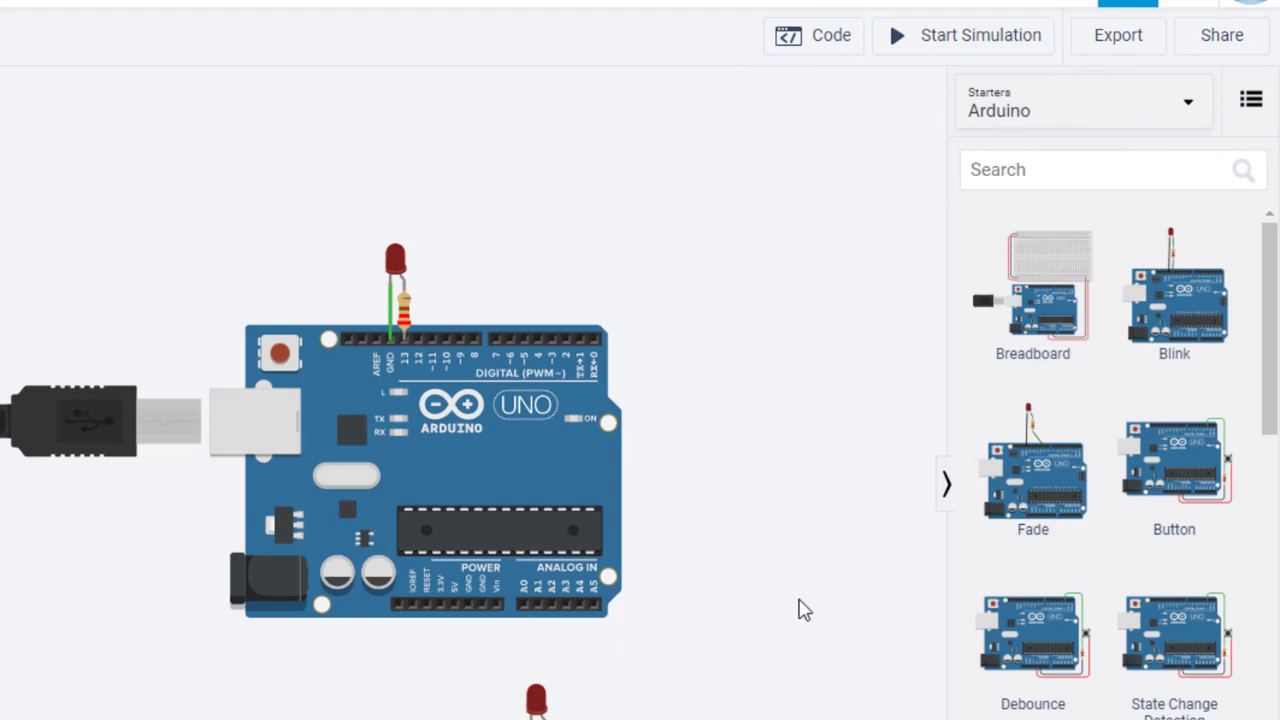
{"action": "left_click_drag", "start_coordinate": [803, 608], "coordinate": [655, 133]}
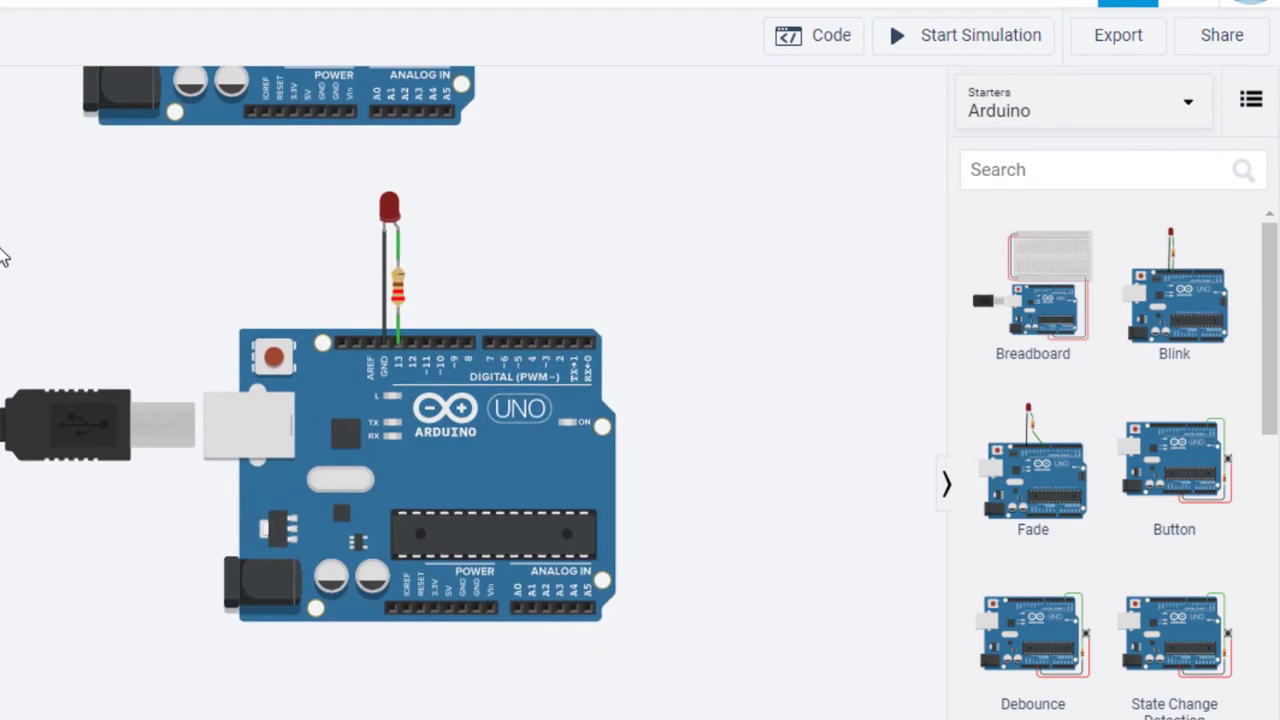
{"action": "left_click_drag", "start_coordinate": [3, 203], "coordinate": [700, 670]}
{"action": "key", "text": "Delete"}
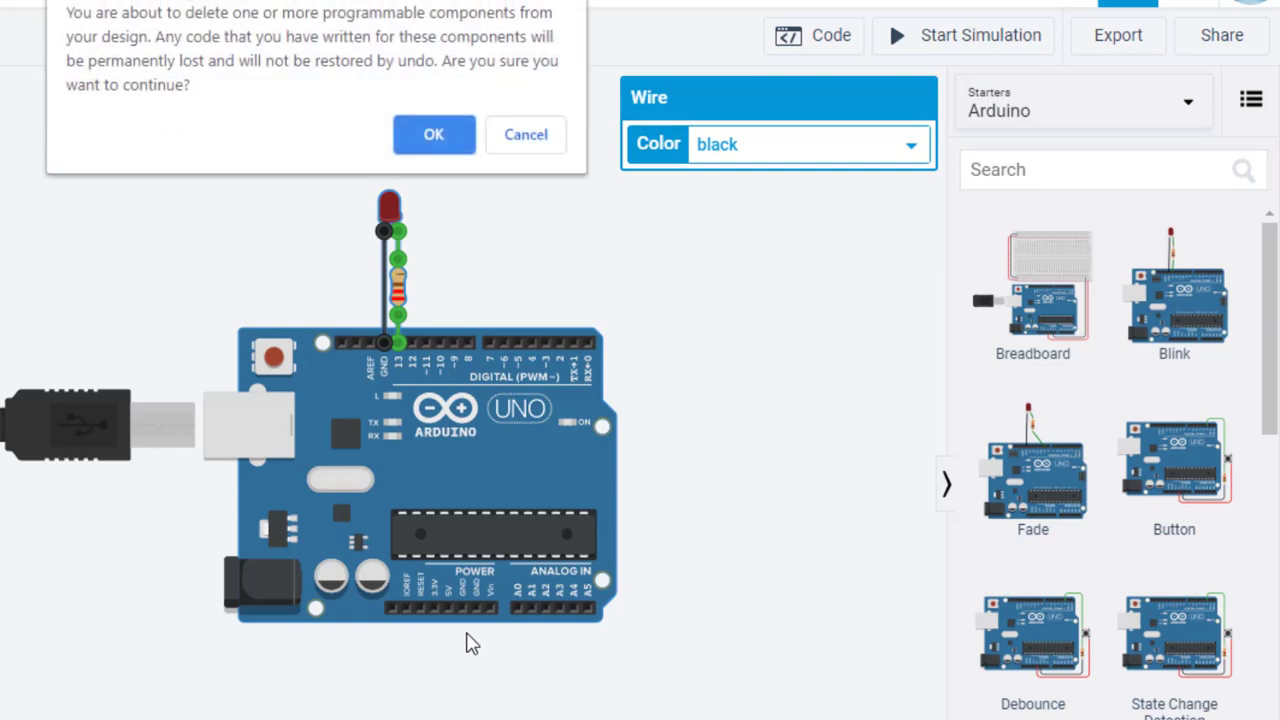
{"action": "key", "text": "Return"}
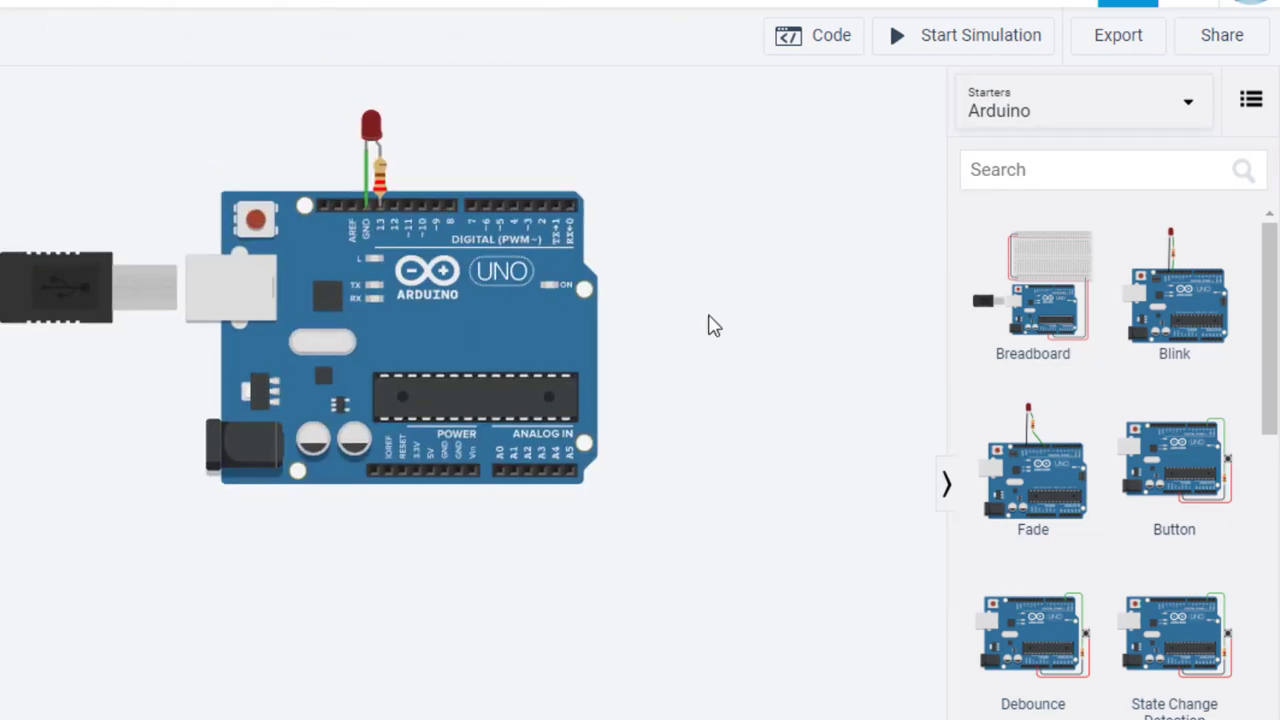
Simulate the remaining Arduino with its external LED, view its blink blocks, and stop the simulation
{"action": "left_click", "coordinate": [993, 45]}
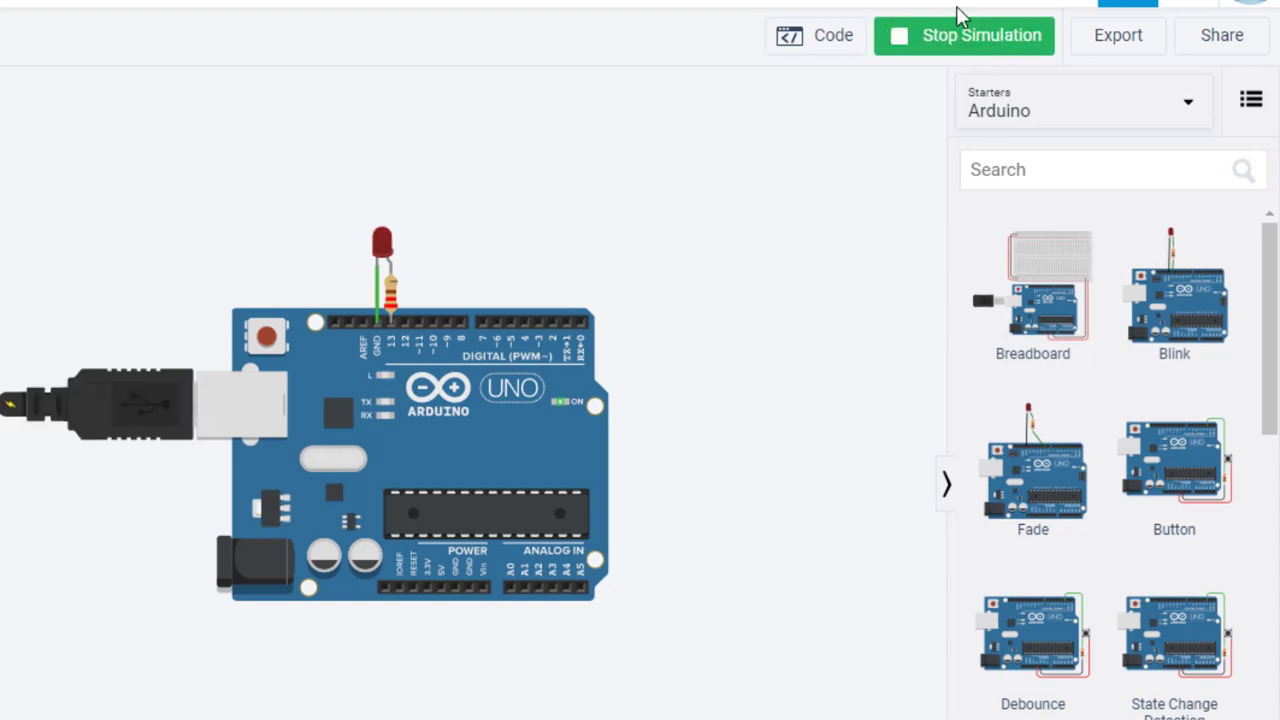
{"action": "left_click", "coordinate": [830, 40]}
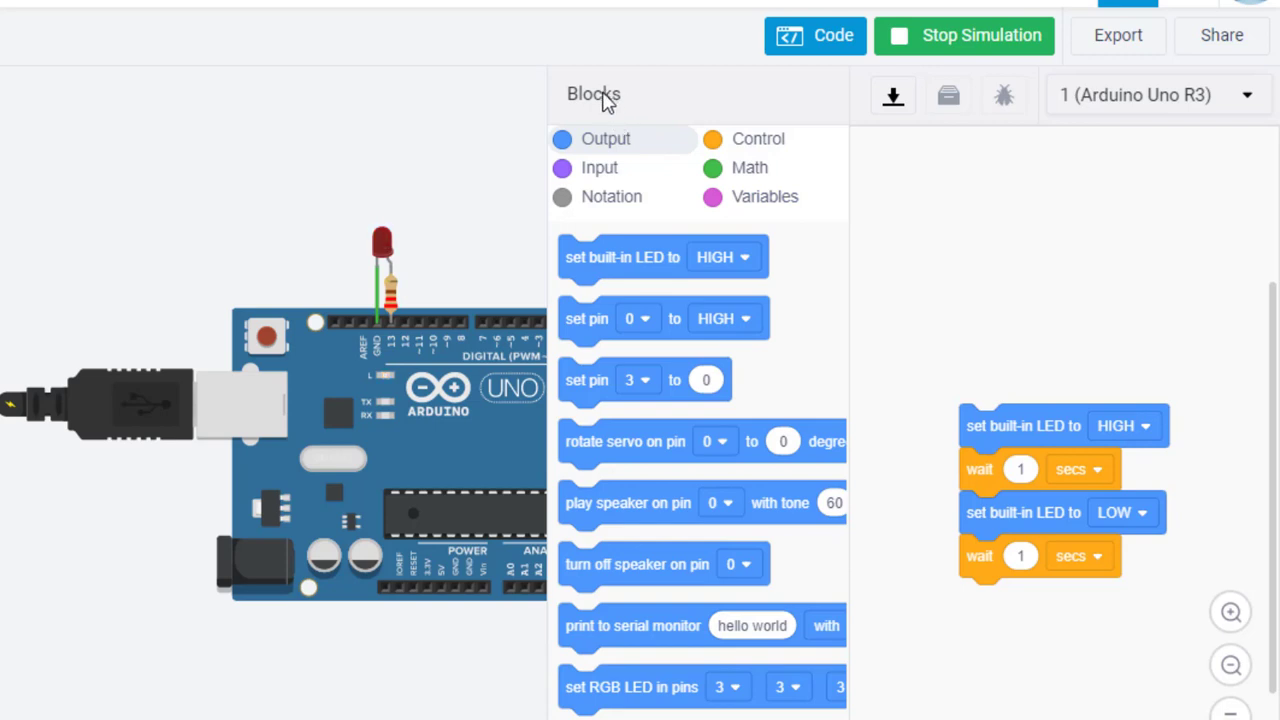
{"action": "left_click", "coordinate": [957, 38]}
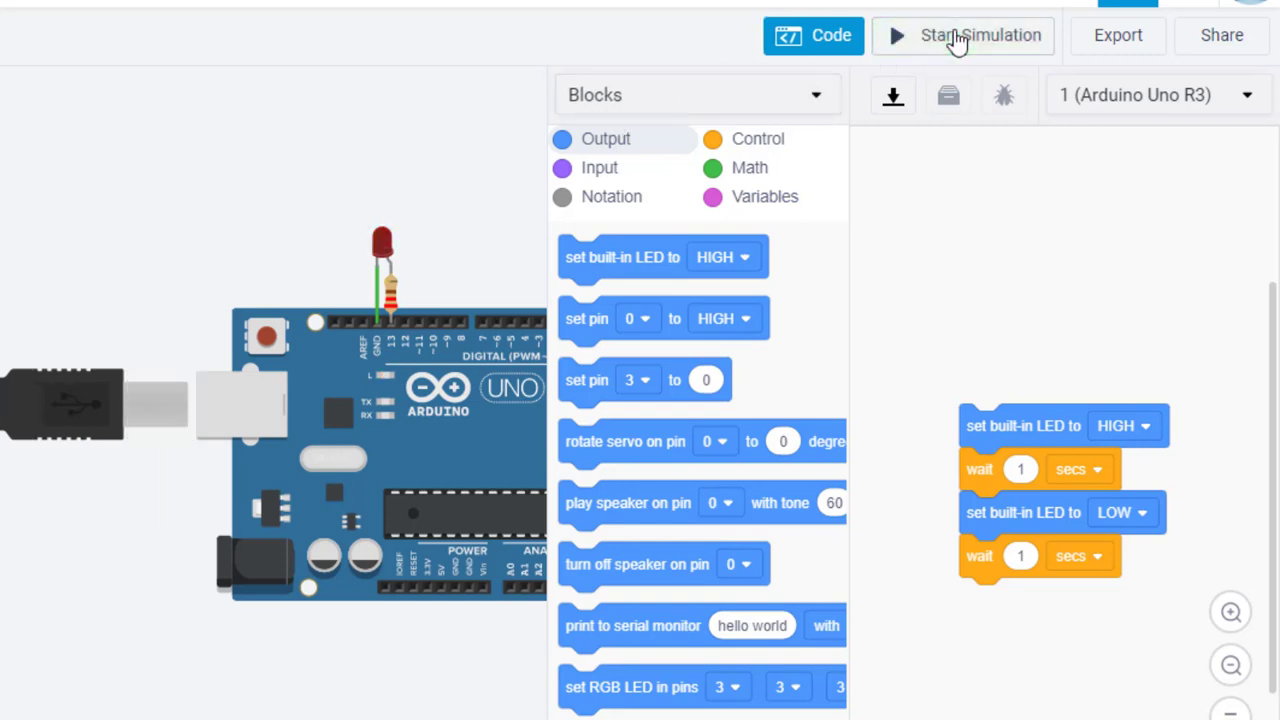
Switch the code editor to Blocks + Text and close it again
{"action": "left_click", "coordinate": [645, 98]}
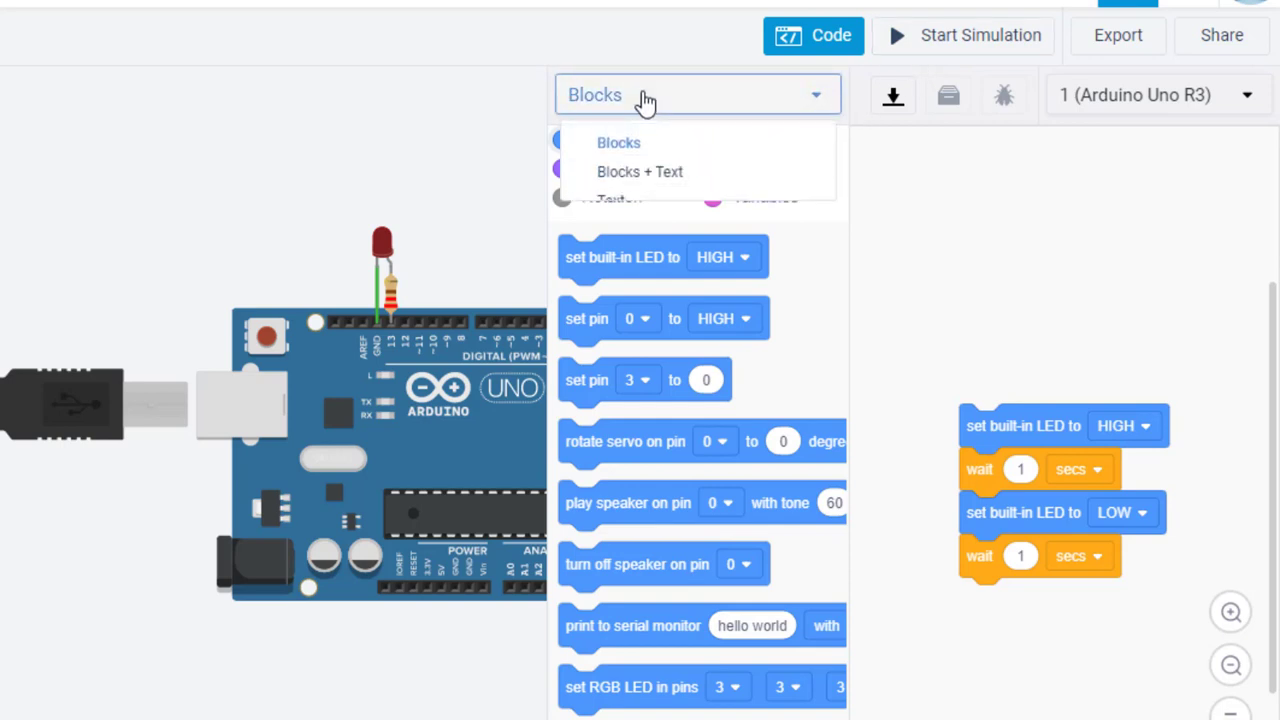
{"action": "left_click", "coordinate": [650, 176]}
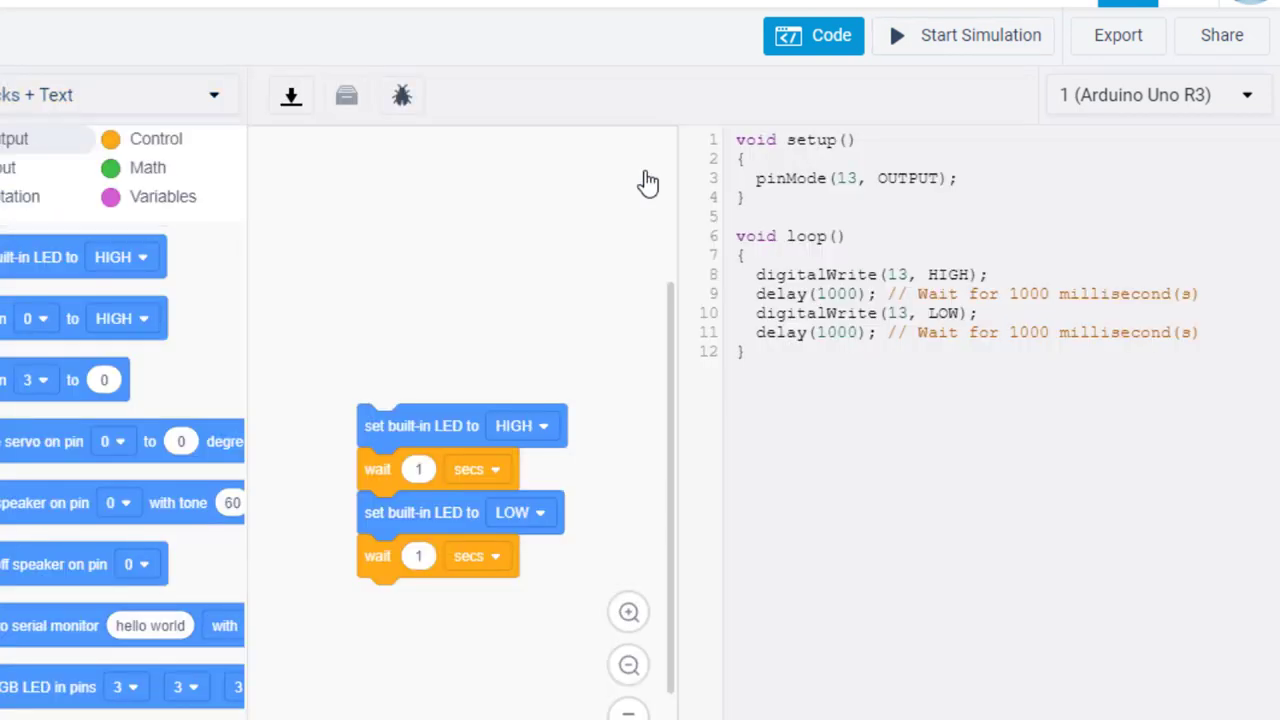
{"action": "left_click", "coordinate": [790, 45]}
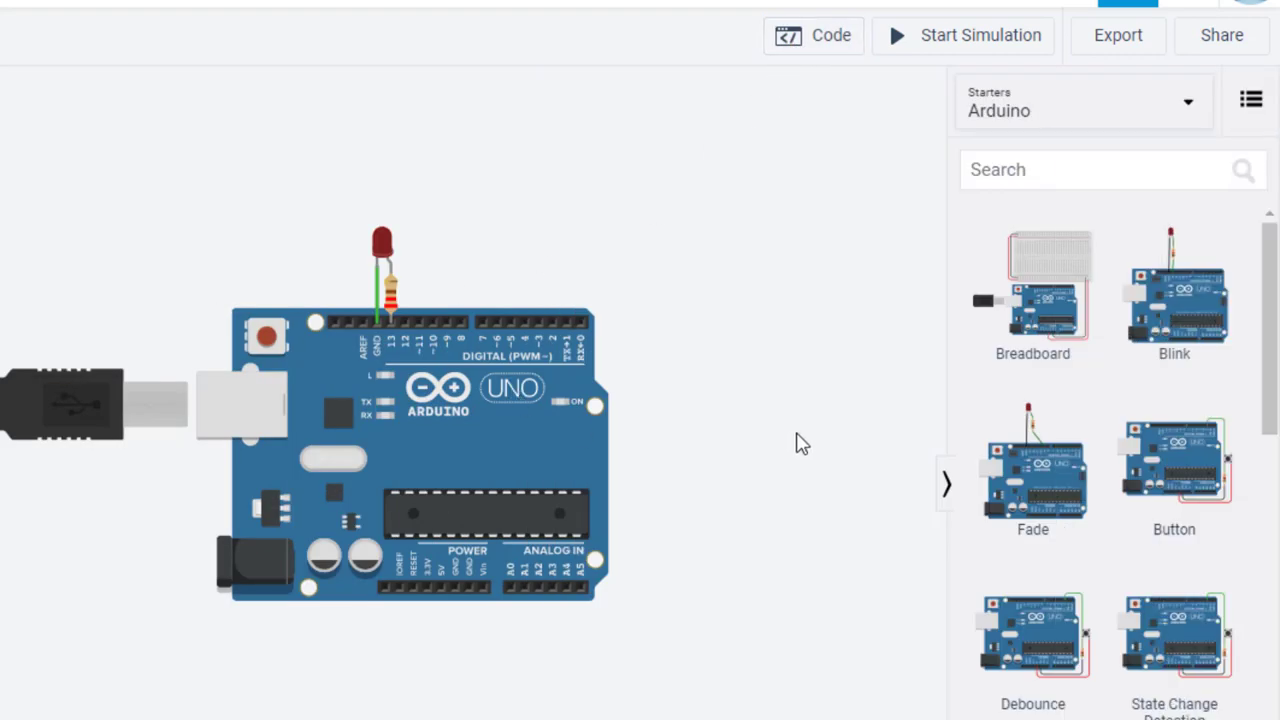
{"action": "left_click_drag", "start_coordinate": [800, 443], "coordinate": [134, 469]}
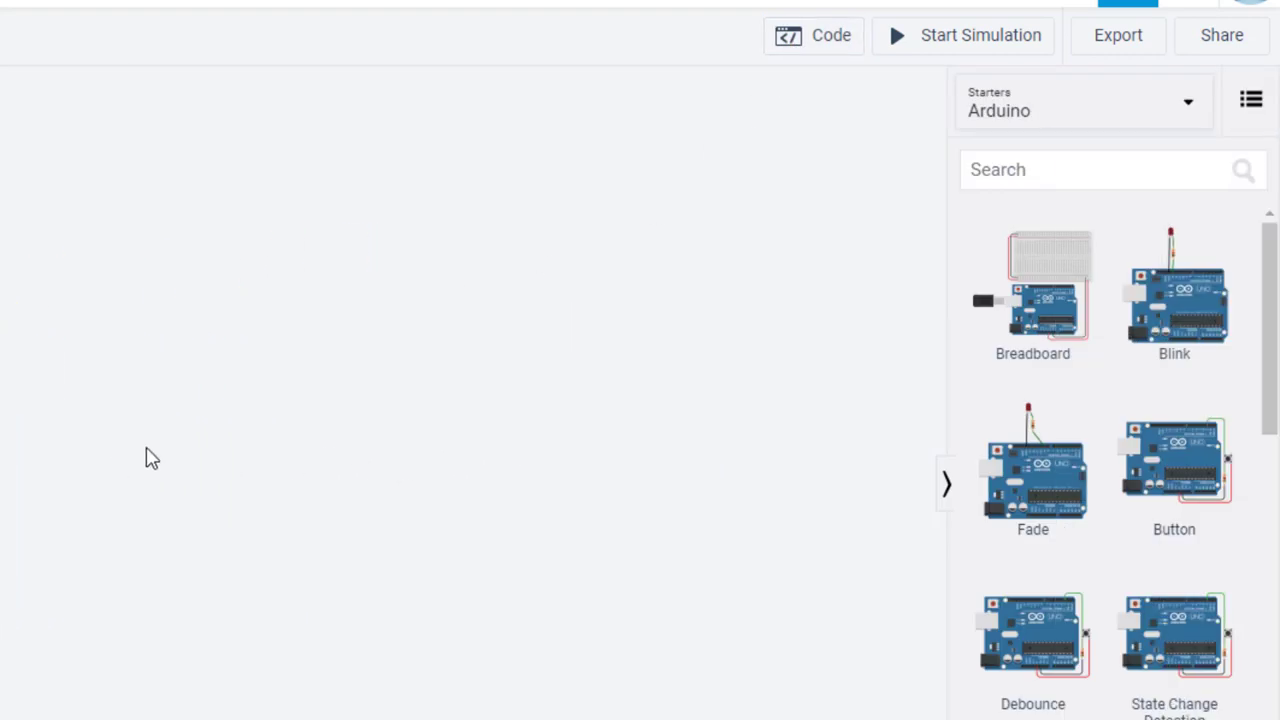
Reopen the code editor and examine the digitalWrite(13, HIGH) line in the generated text
{"action": "left_click", "coordinate": [835, 47]}
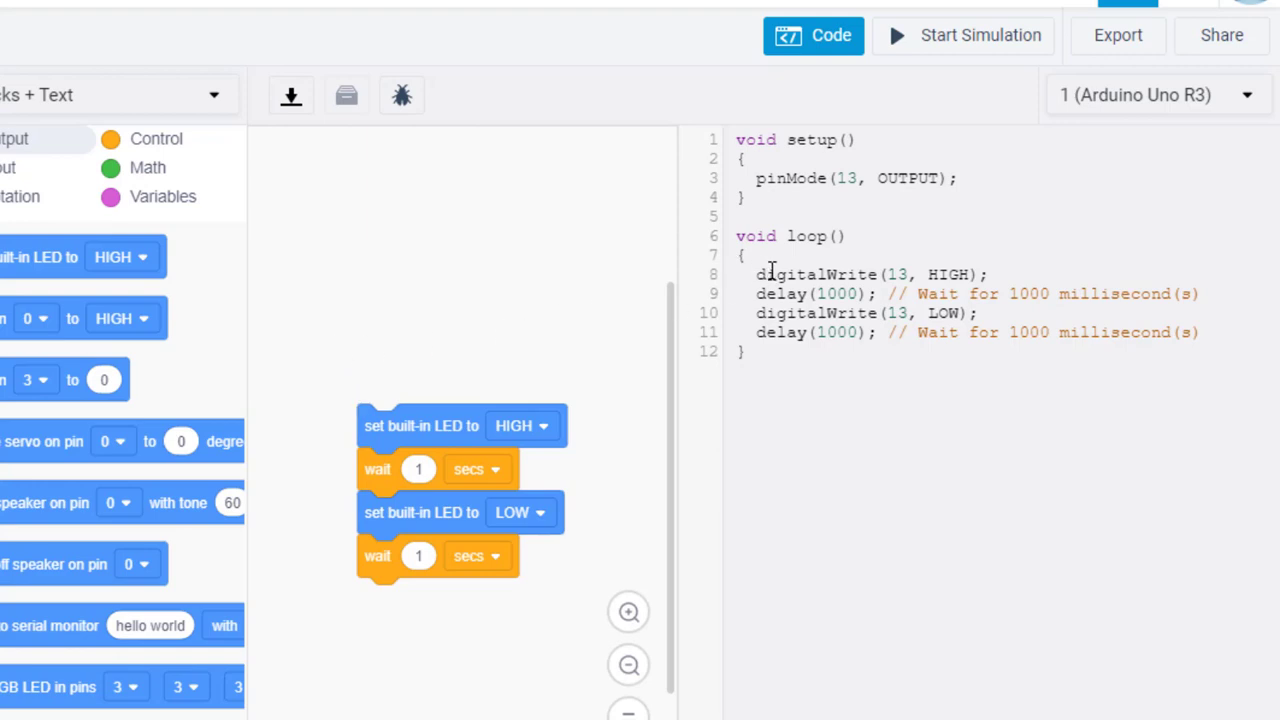
{"action": "left_click_drag", "start_coordinate": [770, 272], "coordinate": [1019, 274]}
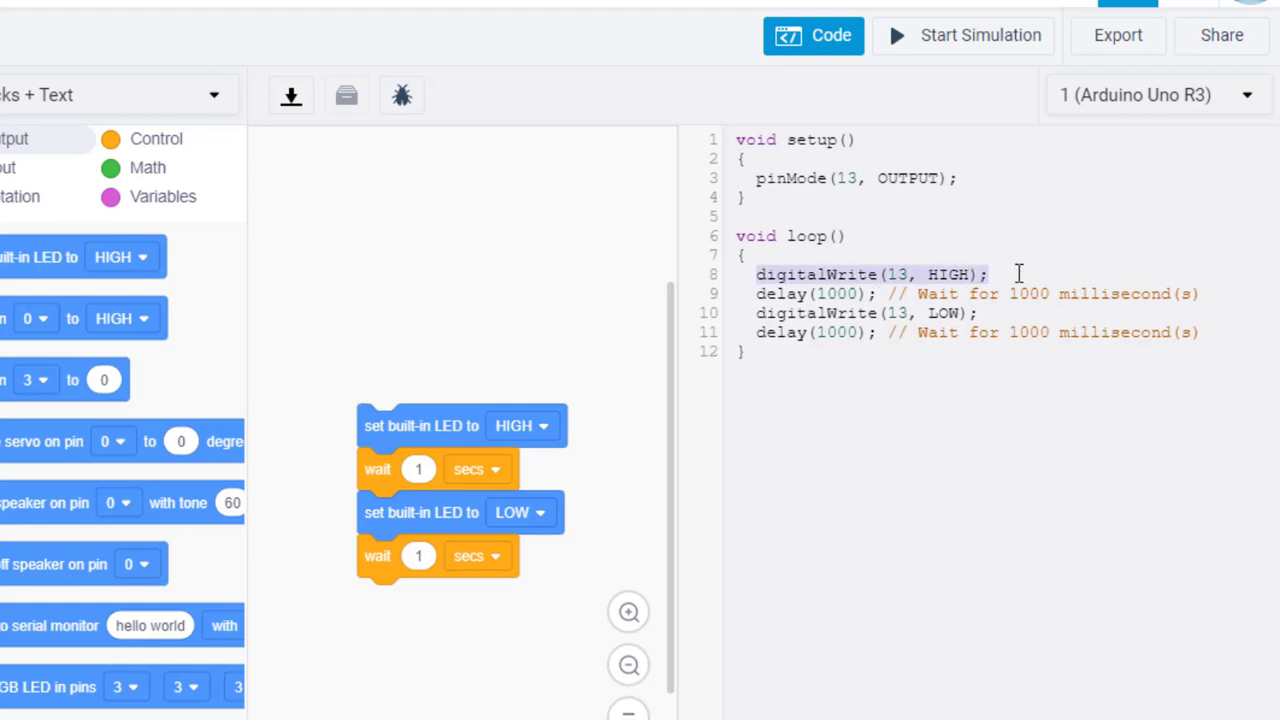
{"action": "left_click", "coordinate": [893, 528]}
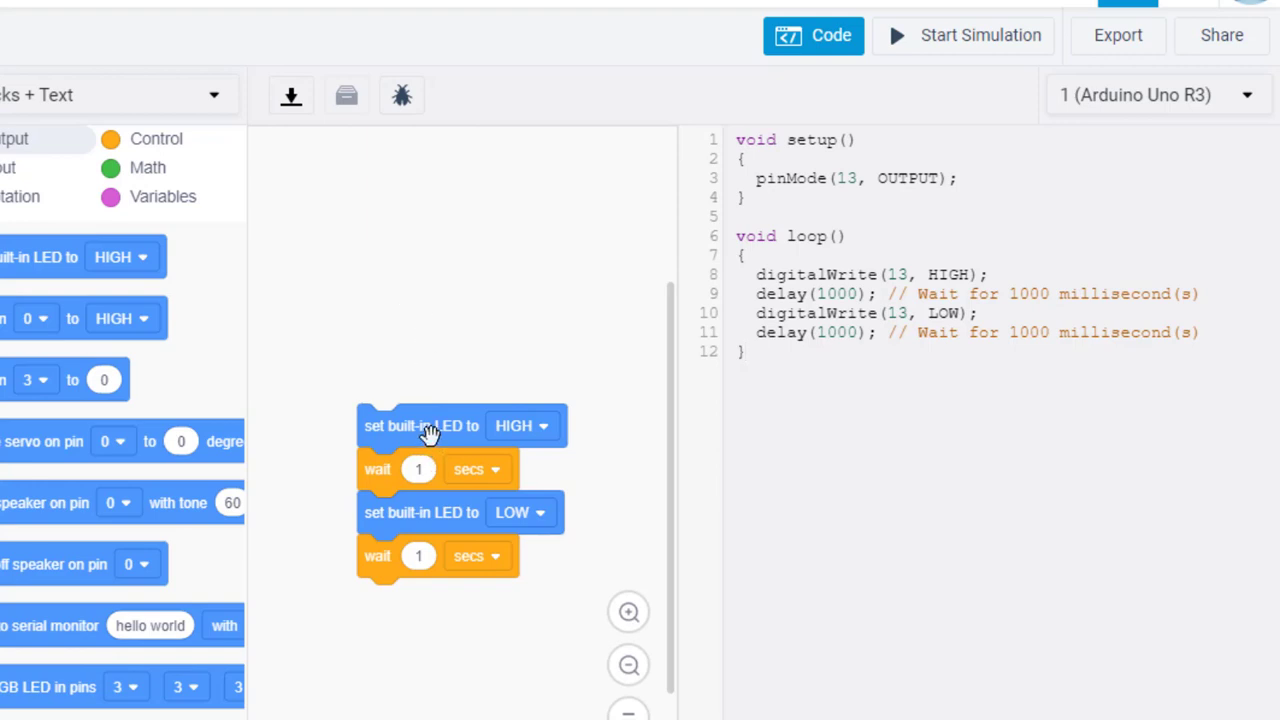
Reduce the program to a single set built-in LED to HIGH block and highlight its matching digitalWrite line
{"action": "left_click_drag", "start_coordinate": [429, 432], "coordinate": [393, 306]}
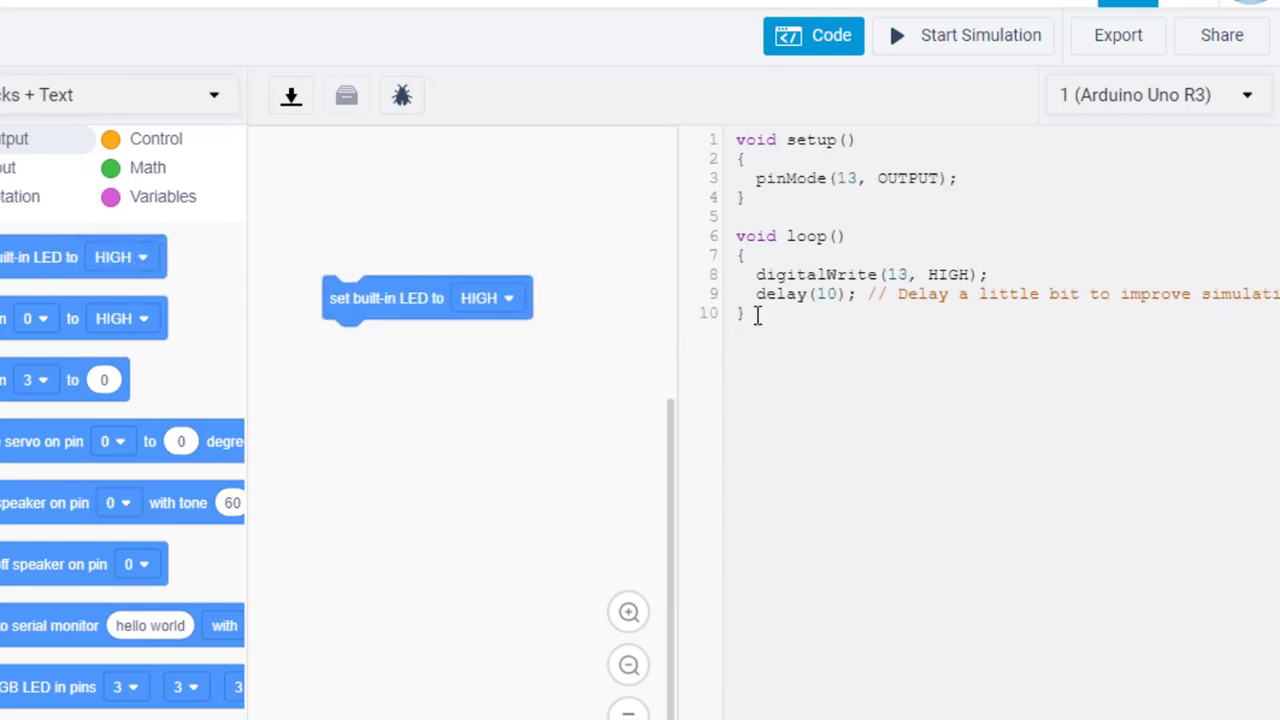
{"action": "left_click_drag", "start_coordinate": [746, 276], "coordinate": [997, 271]}
{"action": "left_click", "coordinate": [857, 531]}
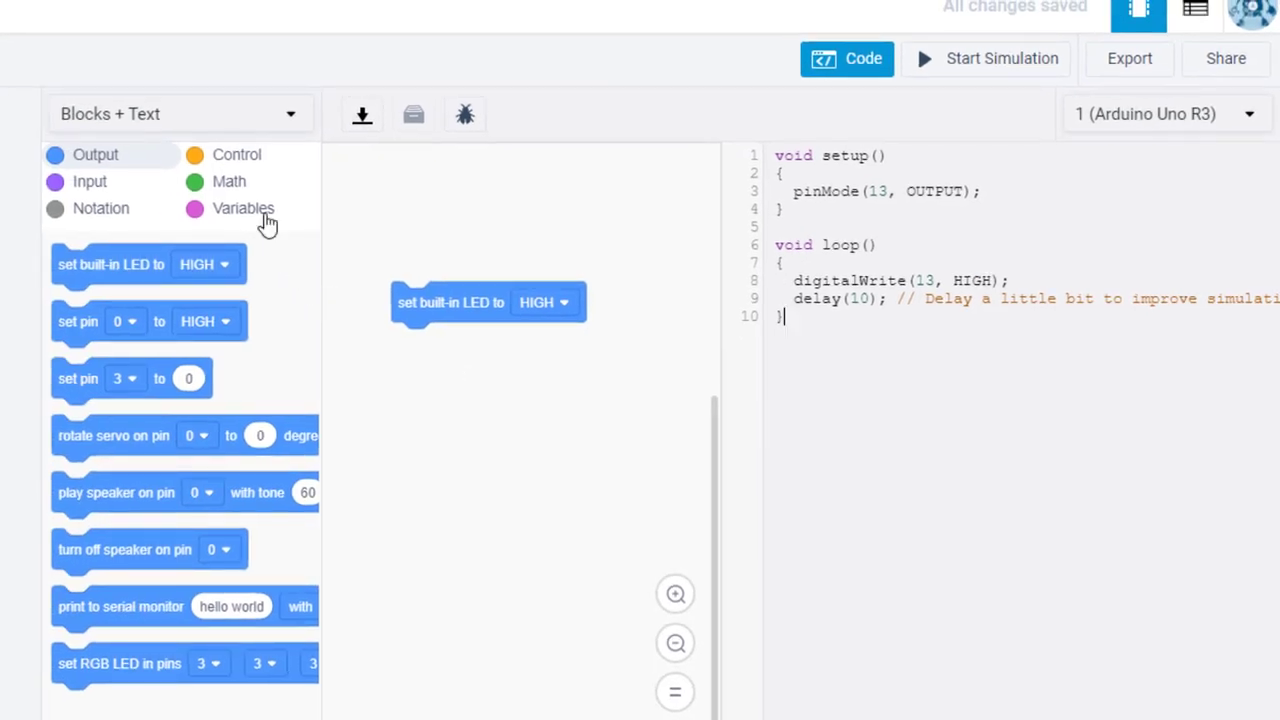
Extend the program below the HIGH block with a 1-second wait and a set built-in LED to LOW block, and close the code editor
{"action": "left_click", "coordinate": [238, 154]}
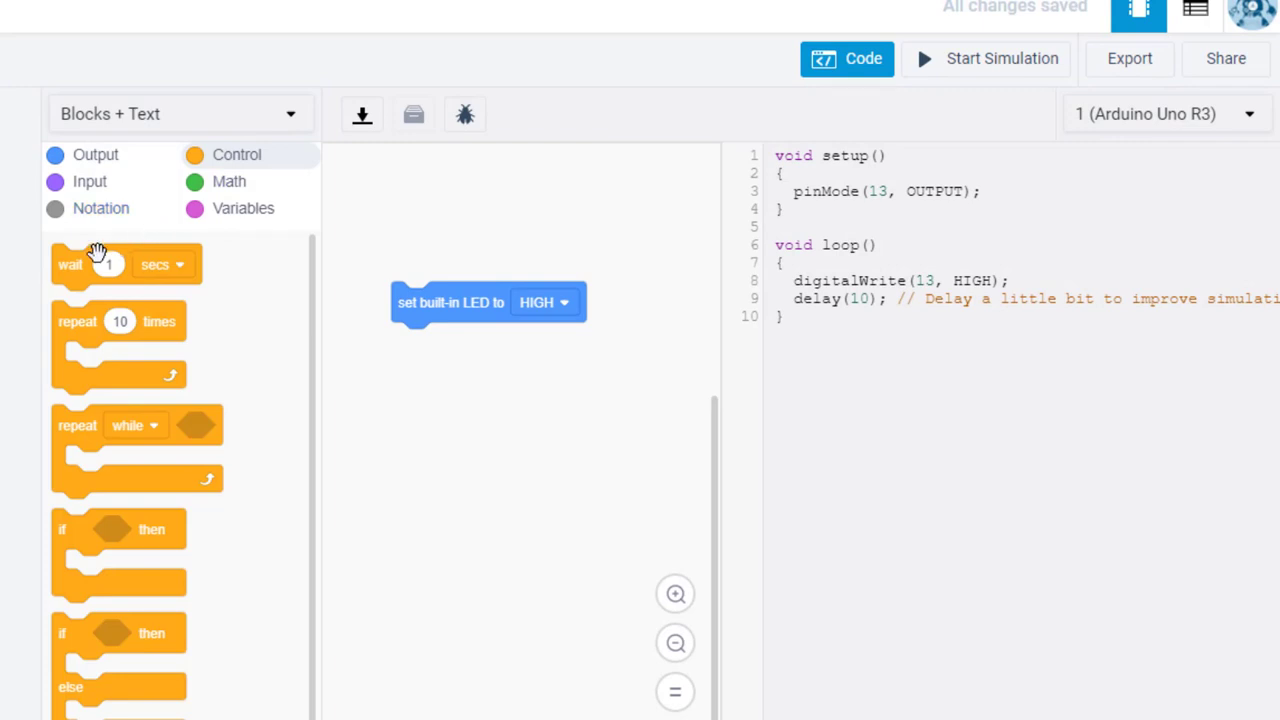
{"action": "left_click_drag", "start_coordinate": [96, 257], "coordinate": [441, 344]}
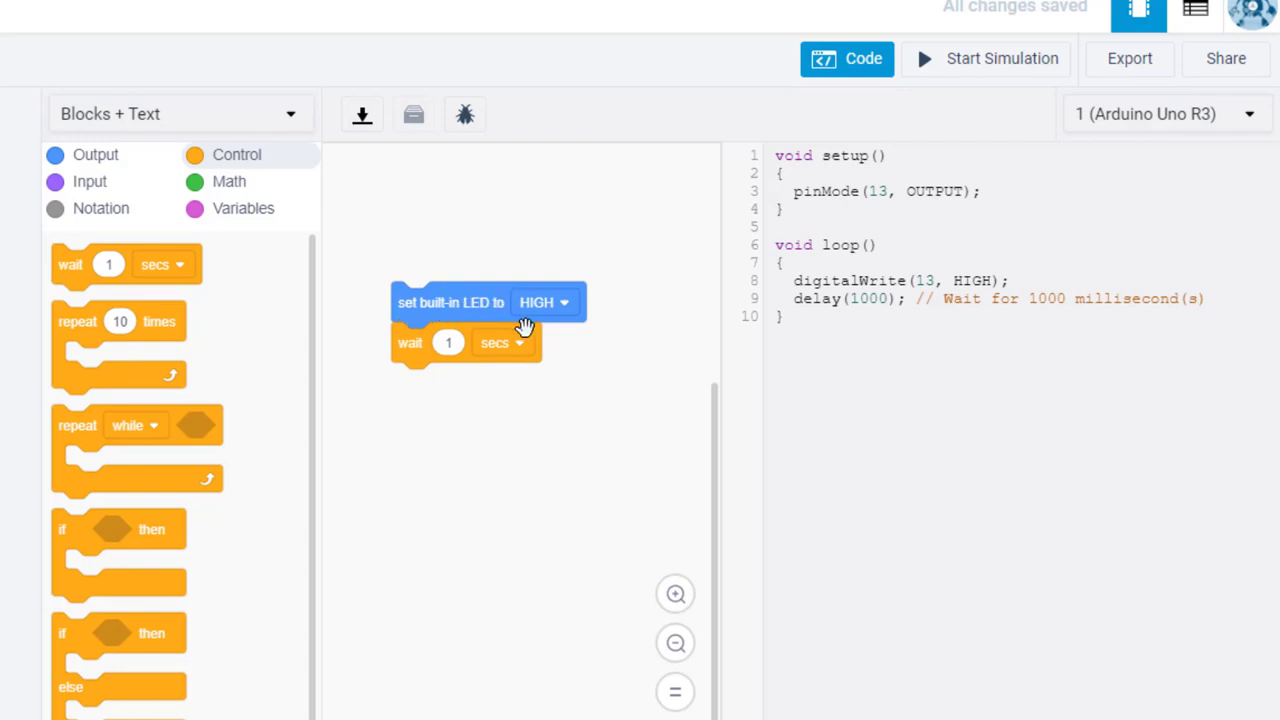
{"action": "left_click", "coordinate": [98, 158]}
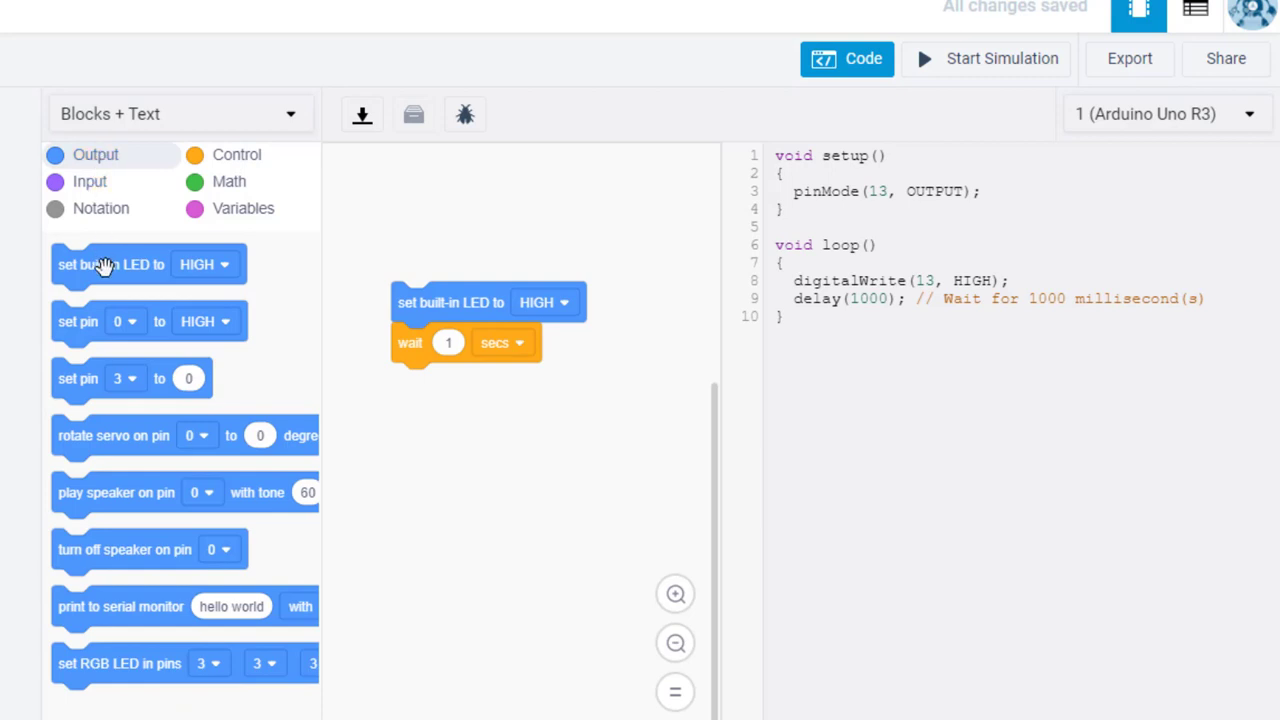
{"action": "left_click_drag", "start_coordinate": [103, 263], "coordinate": [451, 395]}
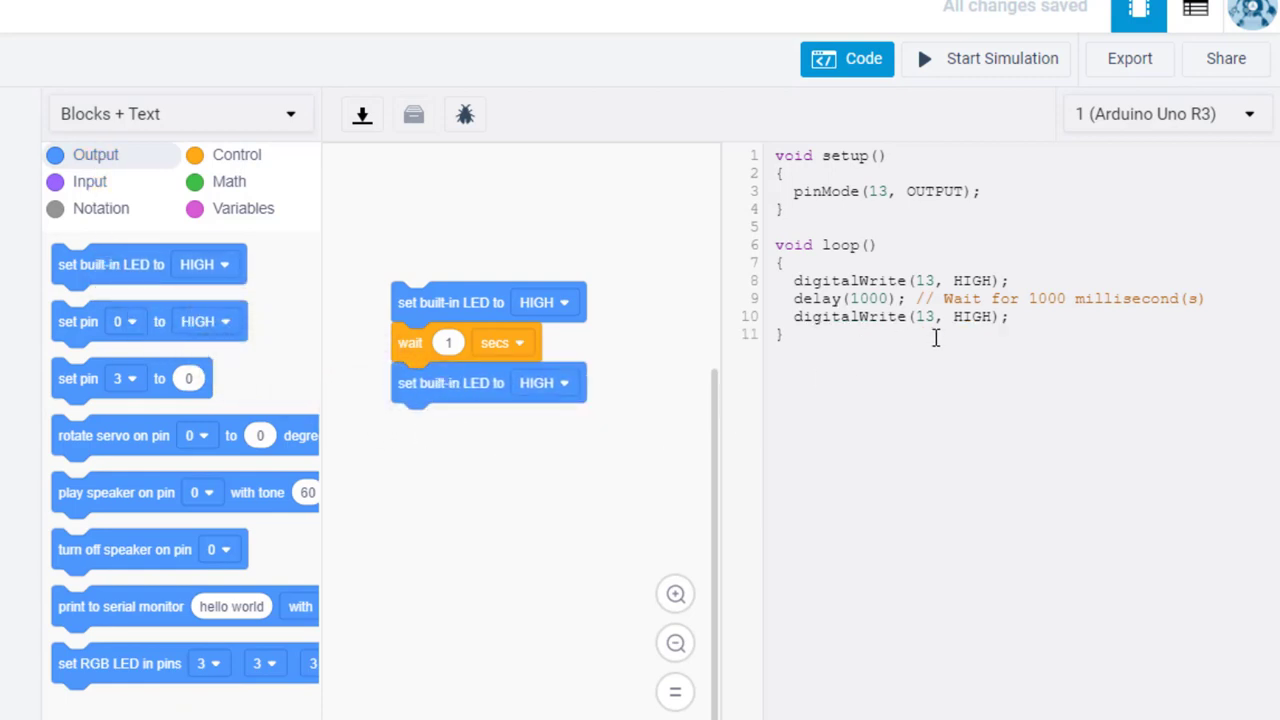
{"action": "left_click", "coordinate": [543, 388]}
{"action": "left_click", "coordinate": [512, 463]}
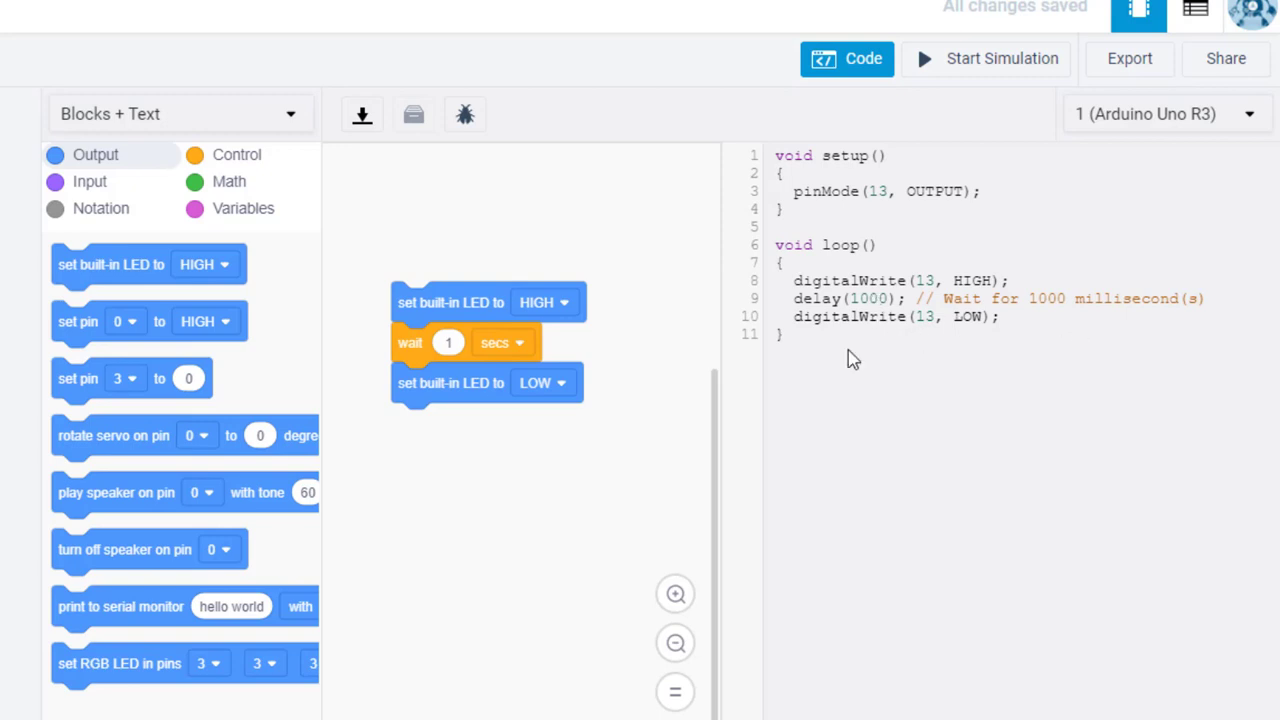
{"action": "left_click", "coordinate": [865, 72]}
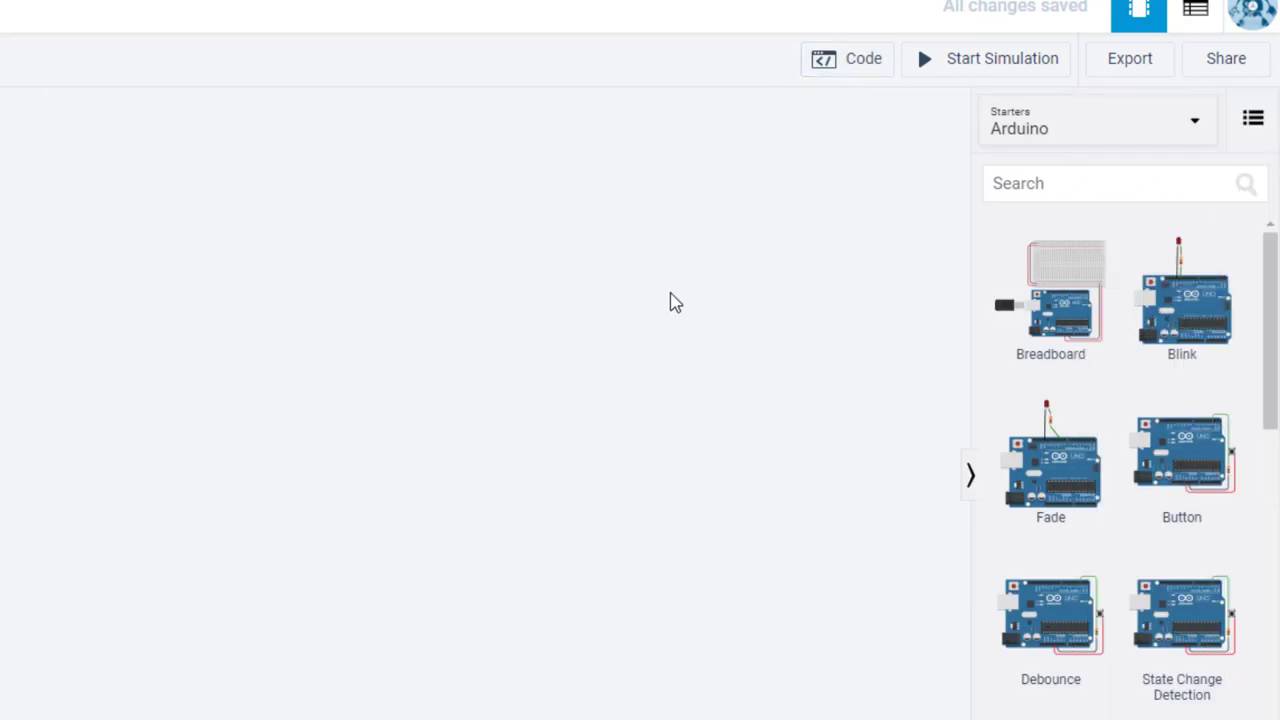